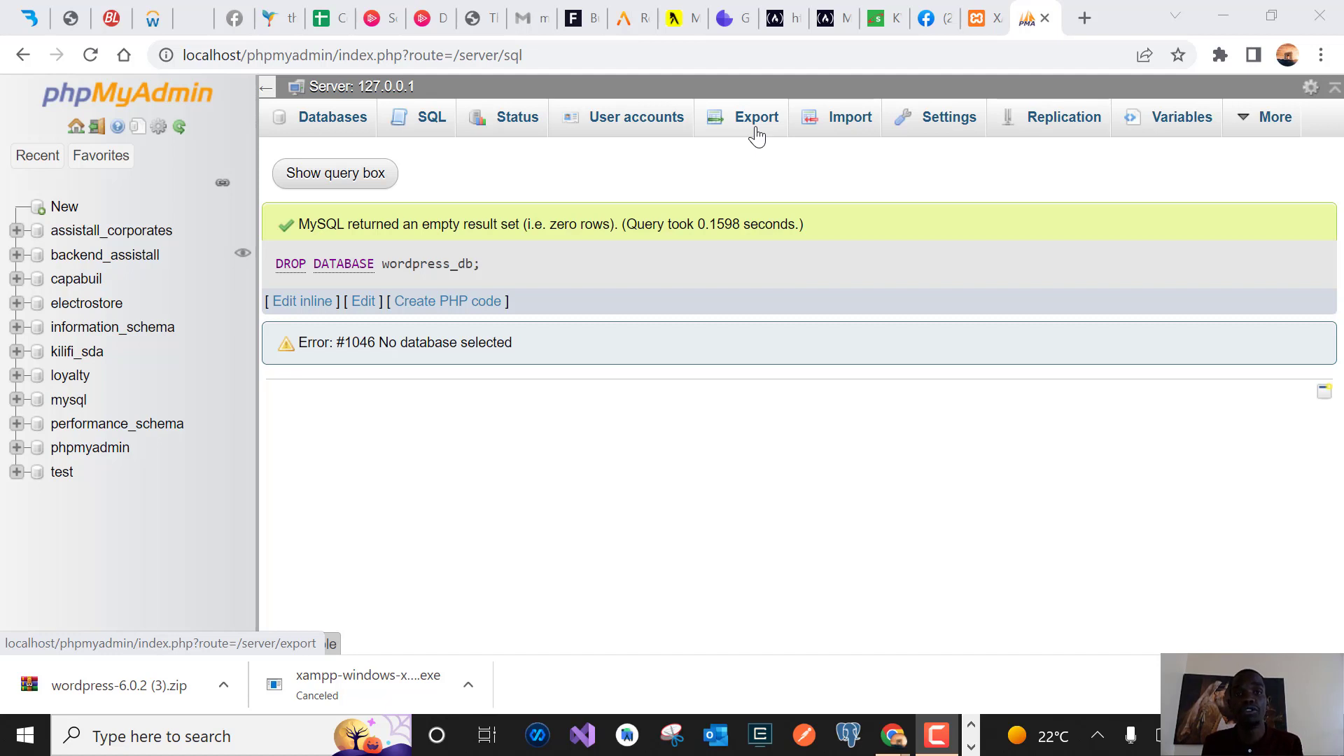
# Search Google for xampp in a new tab and open the Apache Friends XAMPP site
pyautogui.click(1082, 18)
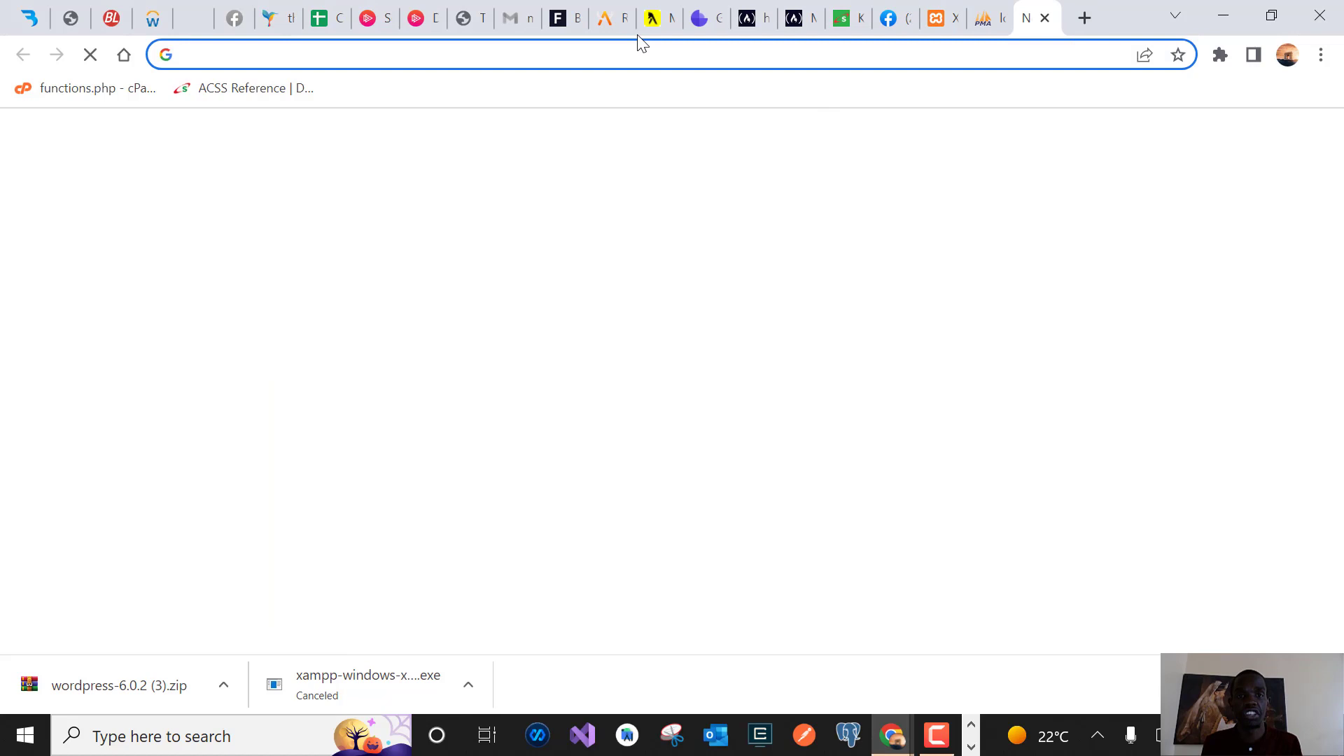
pyautogui.click(474, 59)
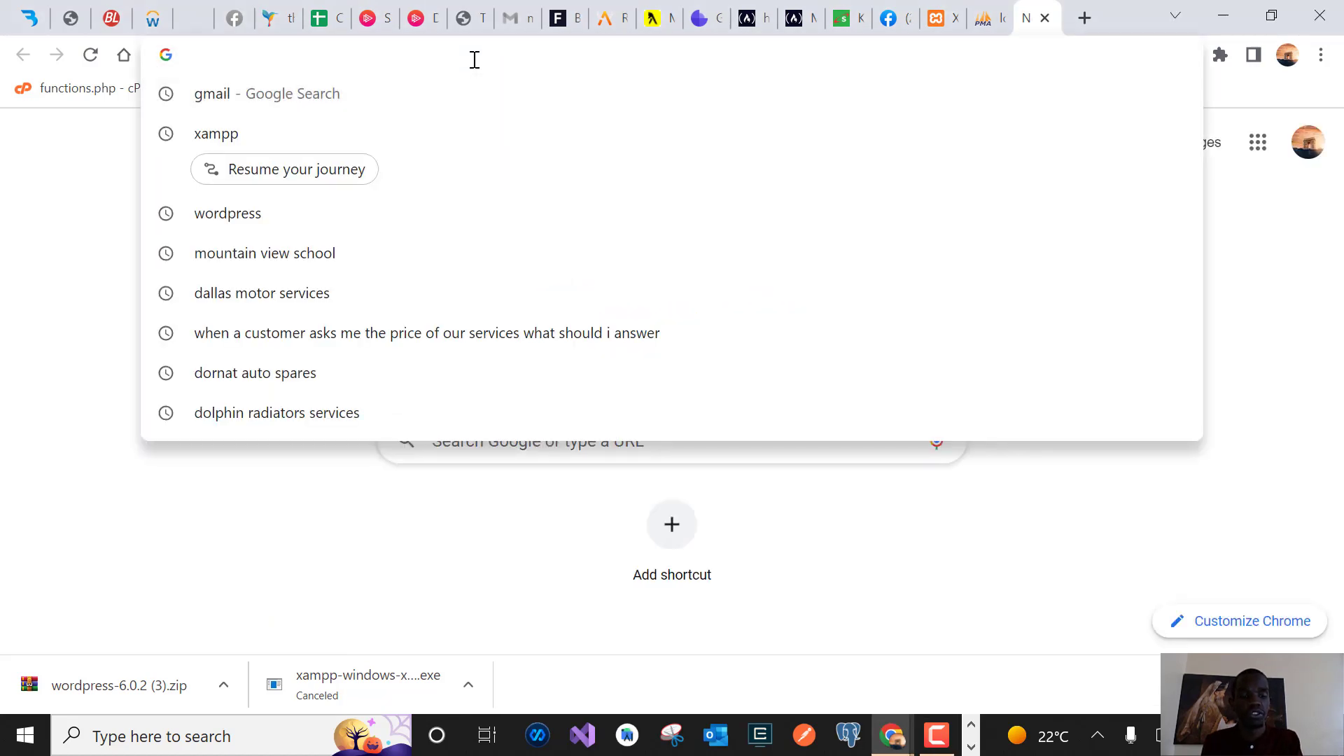
pyautogui.write('xa')
pyautogui.press('Return')
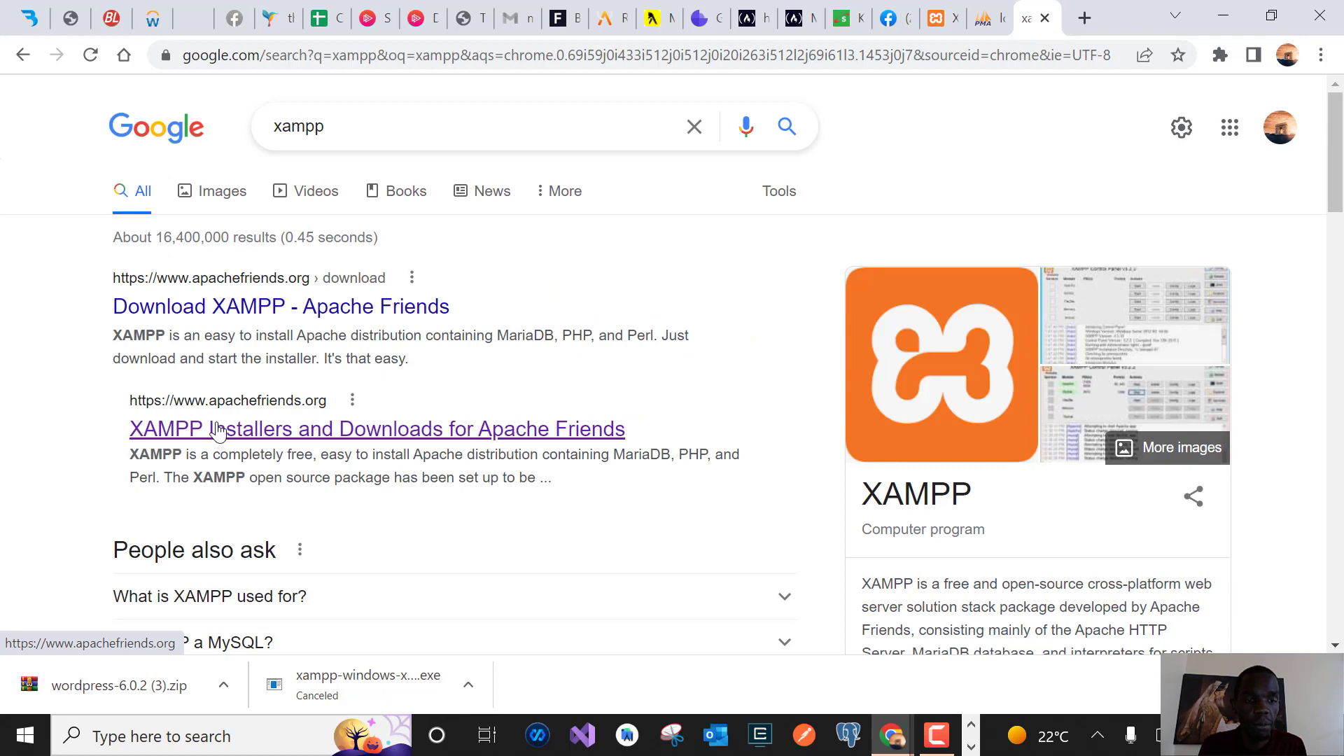
pyautogui.click(318, 438)
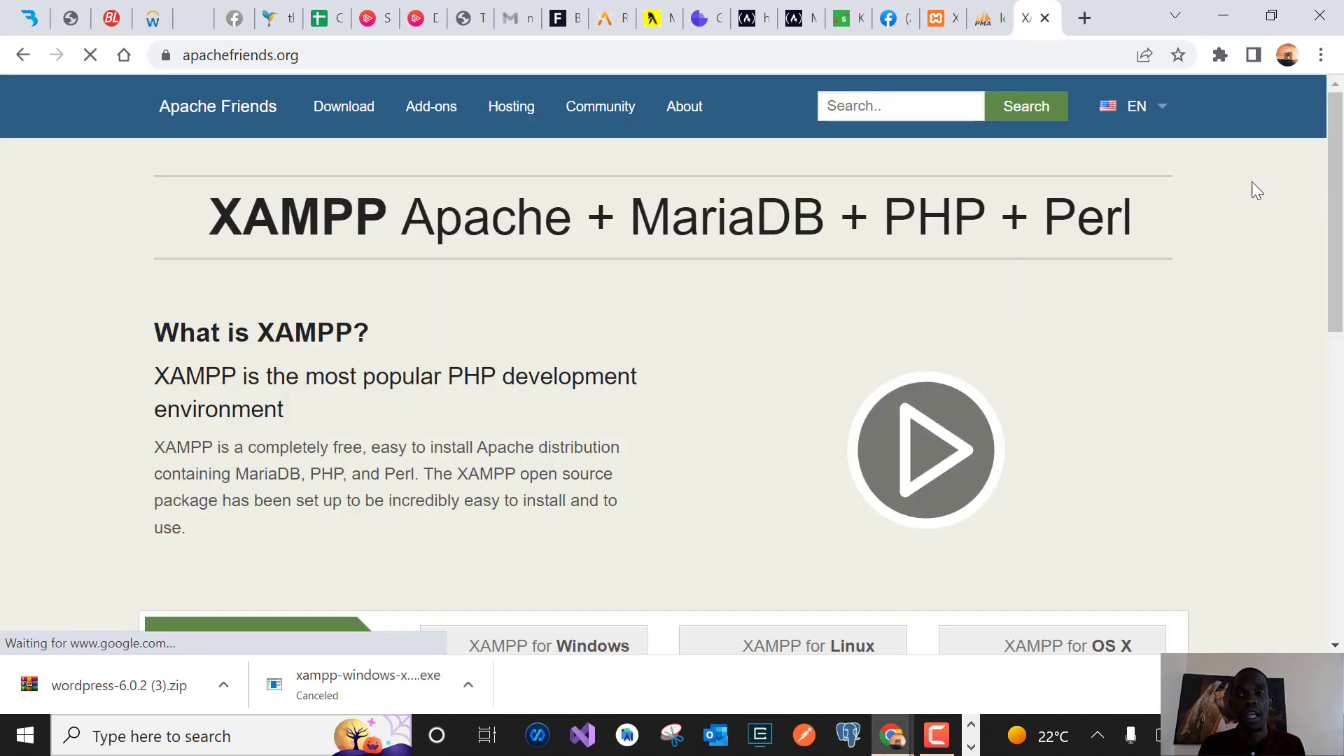
# Start the XAMPP for Windows installer download, then cancel it from the download bar
pyautogui.moveTo(1343, 145); pyautogui.dragTo(1343, 303)
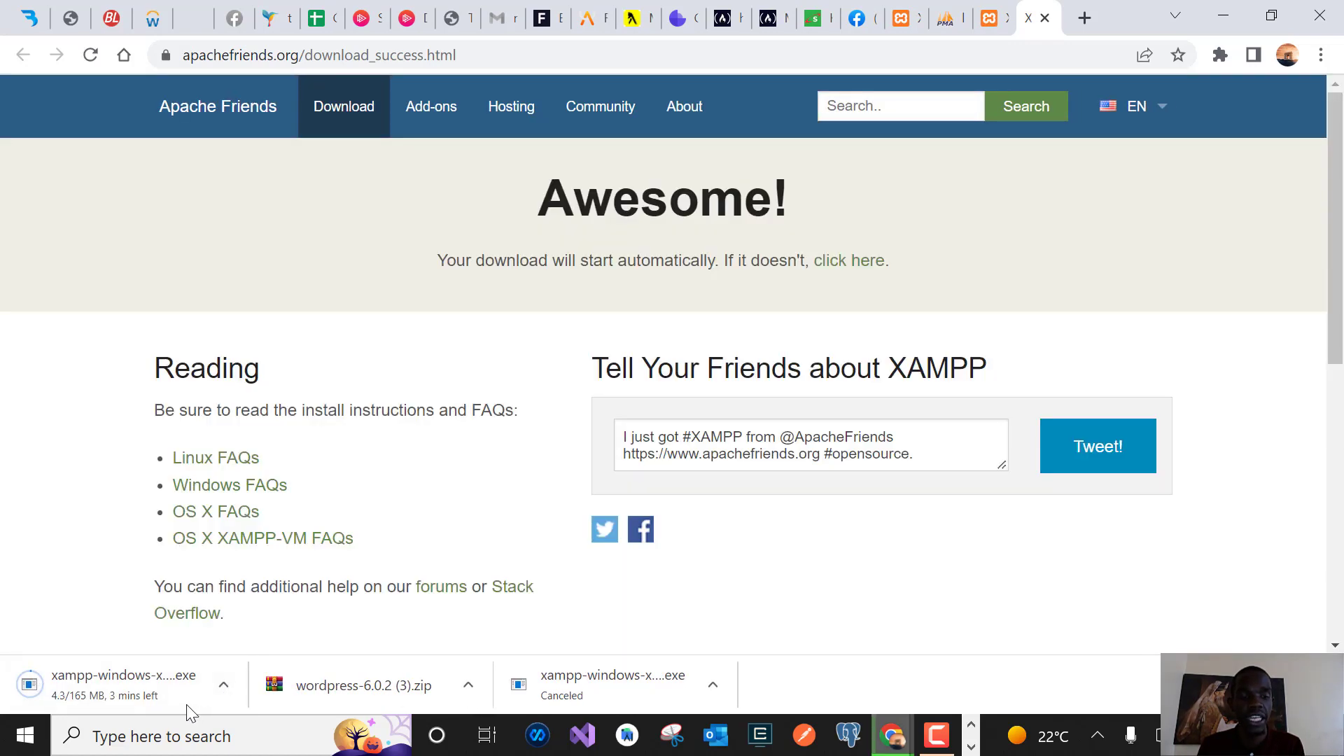
pyautogui.click(225, 686)
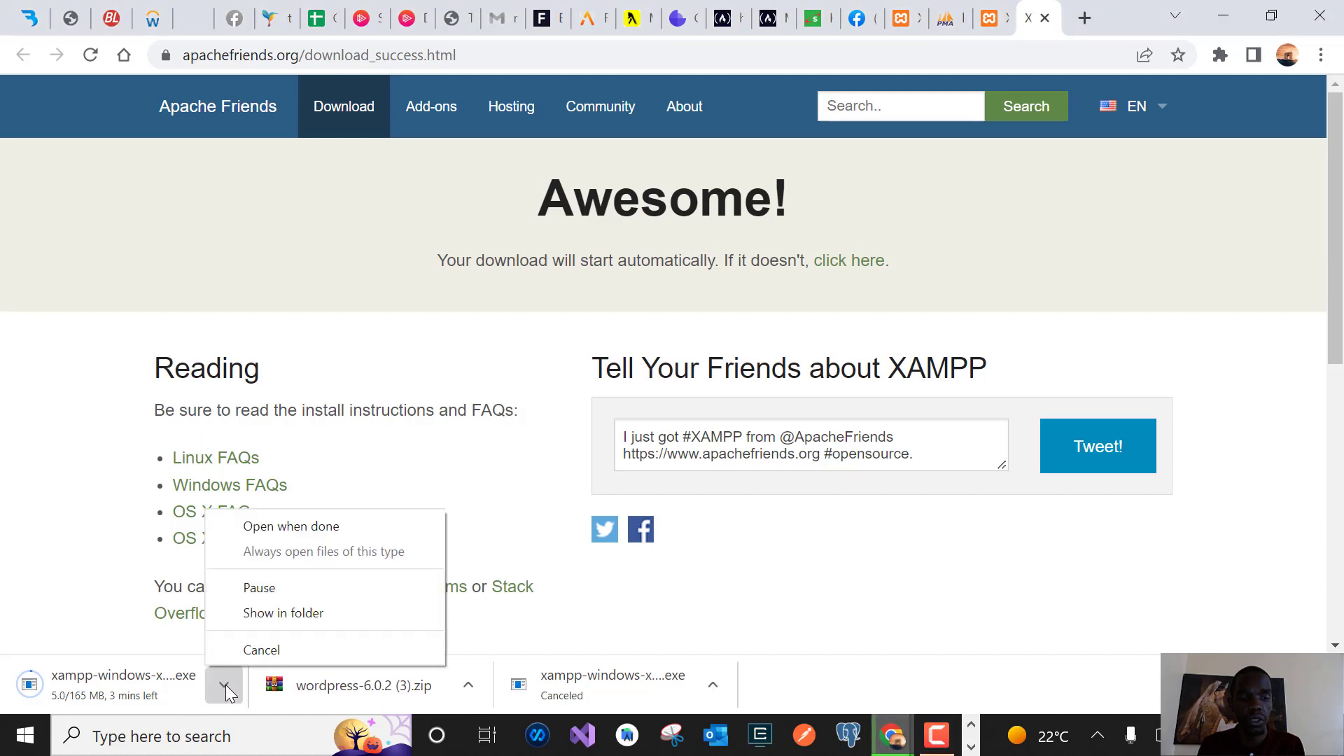
pyautogui.click(273, 646)
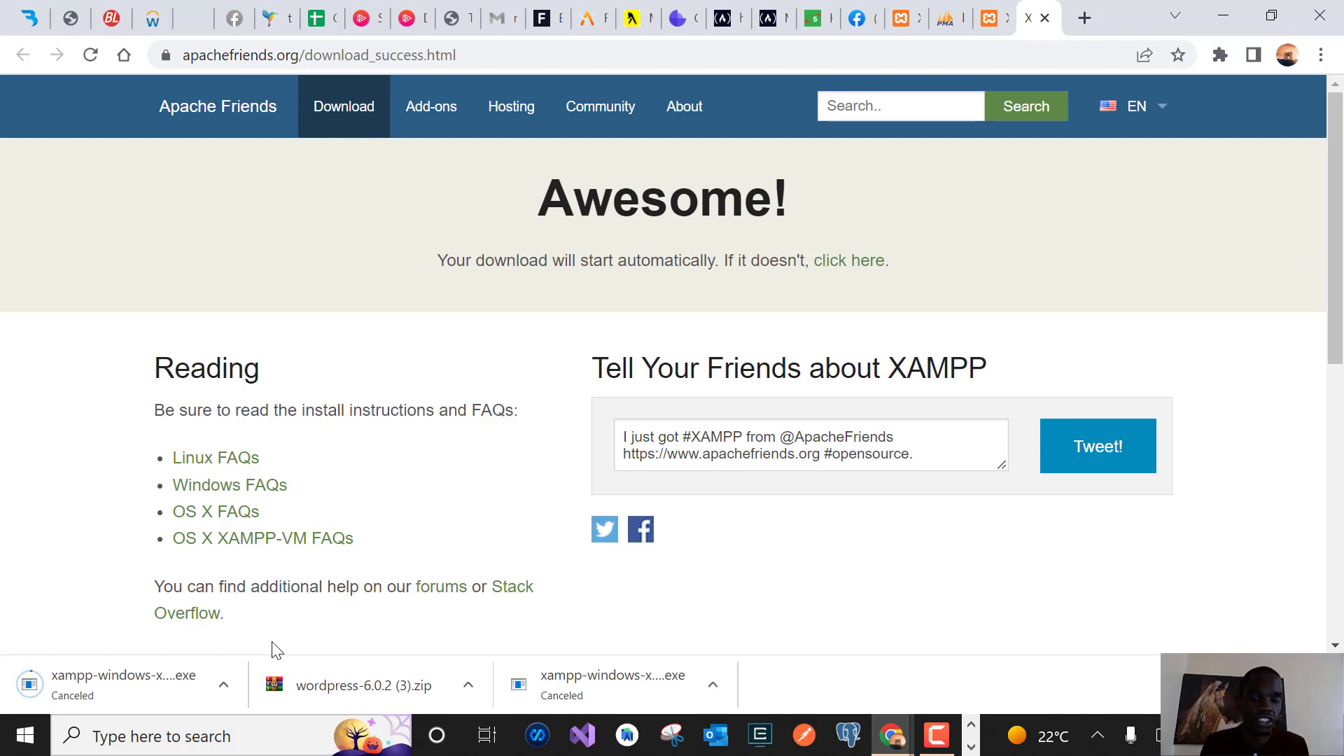
pyautogui.click(193, 736)
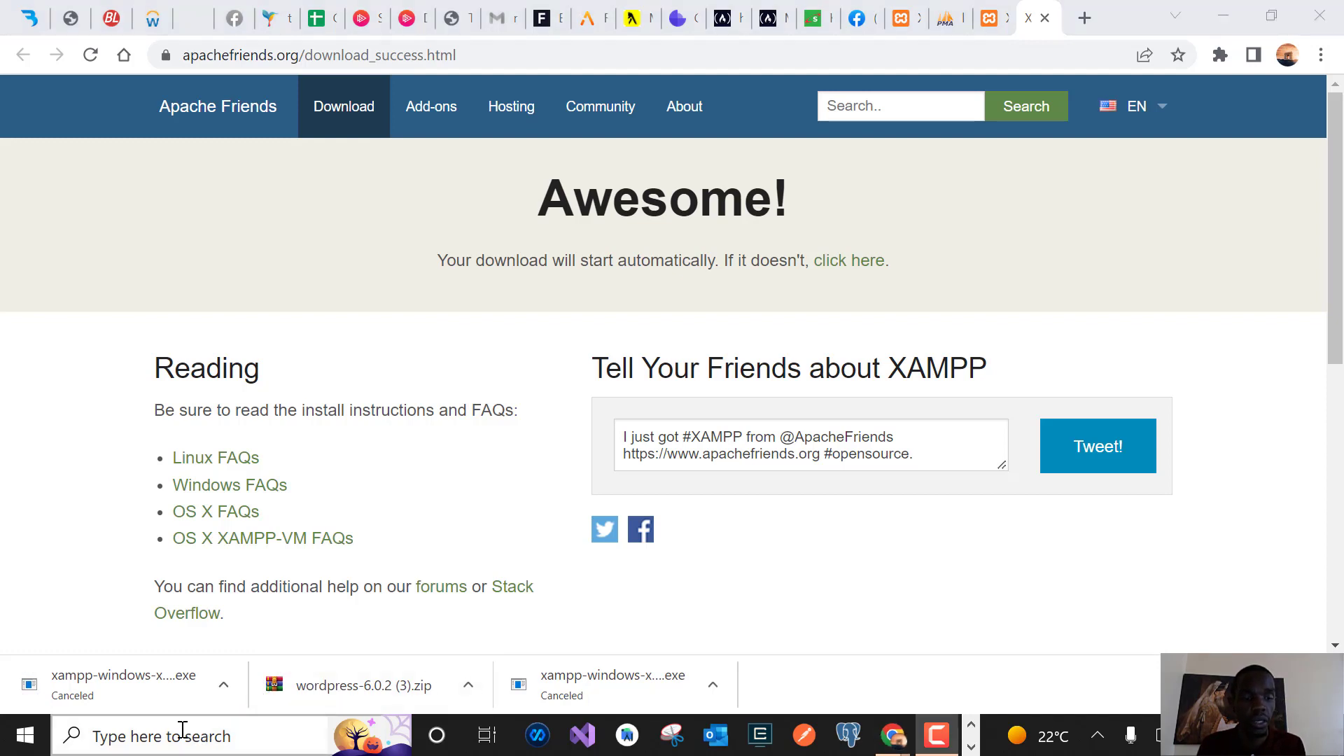
pyautogui.click(175, 737)
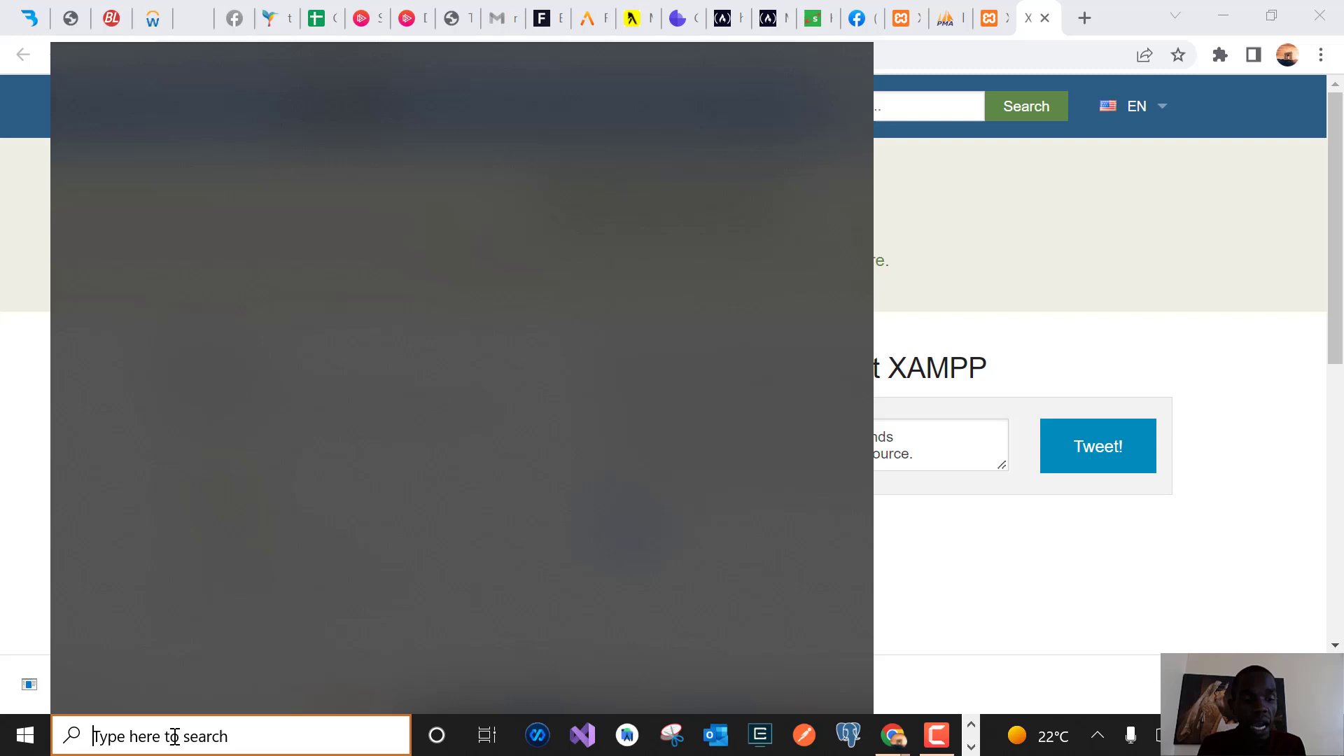
pyautogui.write('xampp')
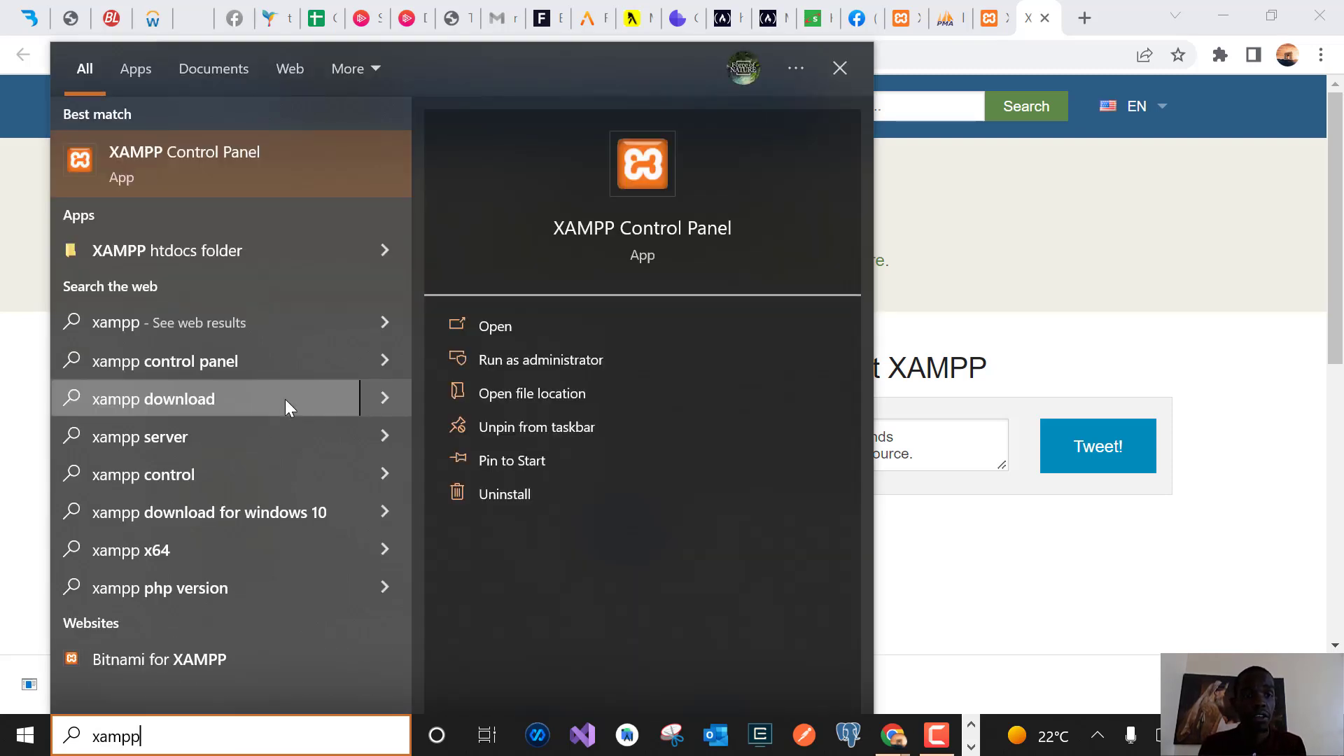
pyautogui.rightClick(205, 173)
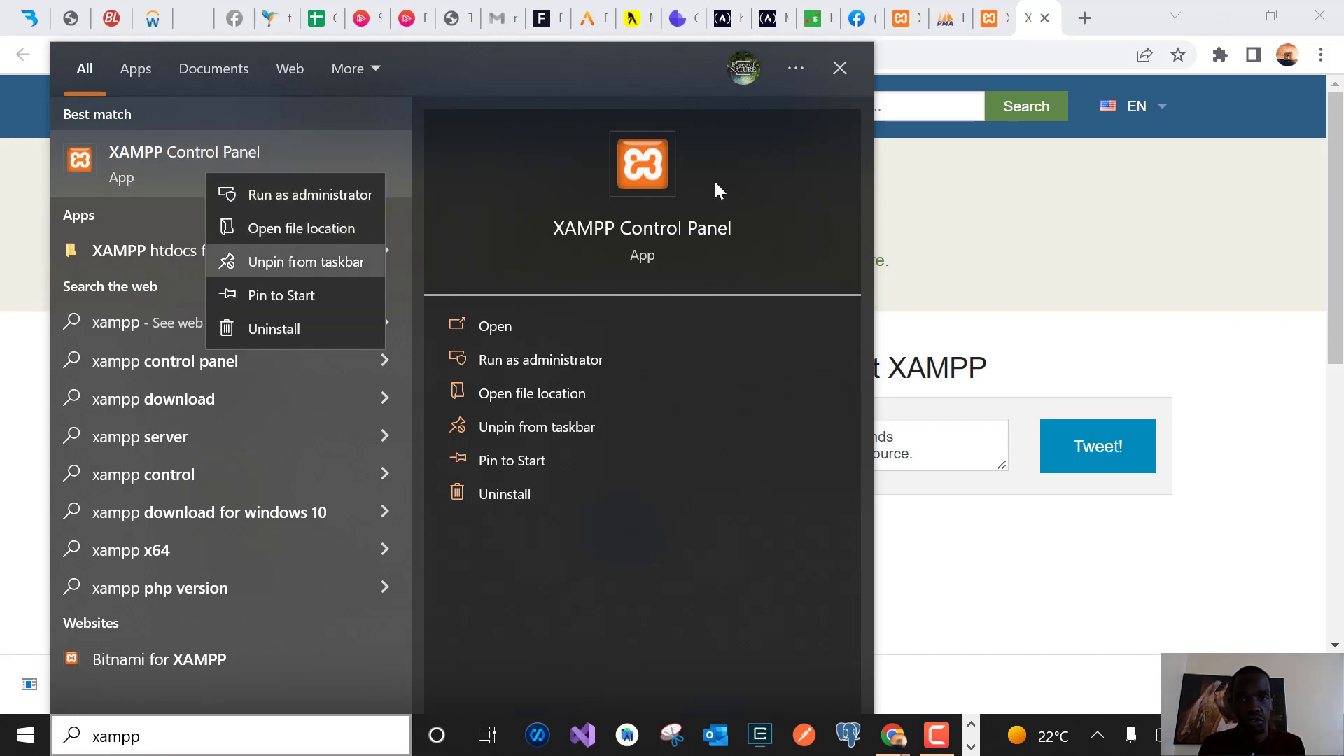
pyautogui.click(1260, 242)
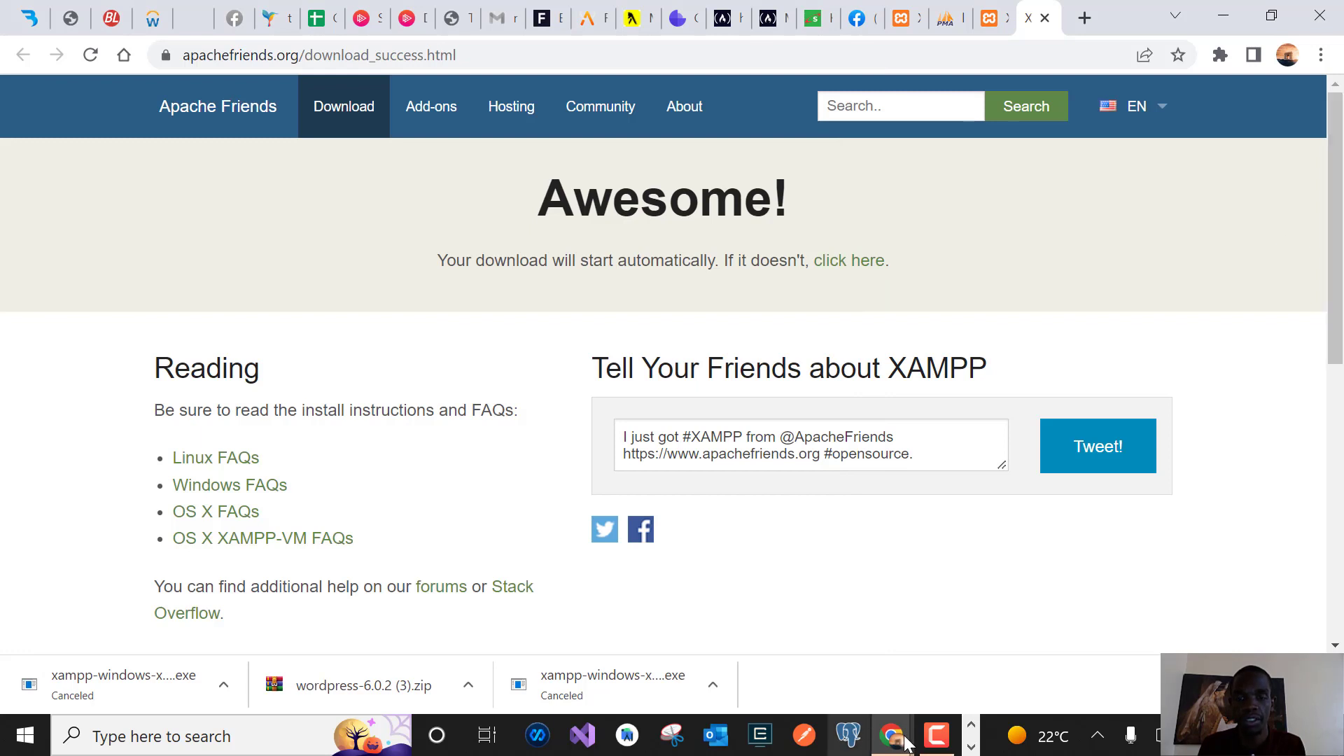
# Stop both Apache and MySQL in XAMPP Control Panel, then start them again
pyautogui.click(972, 727)
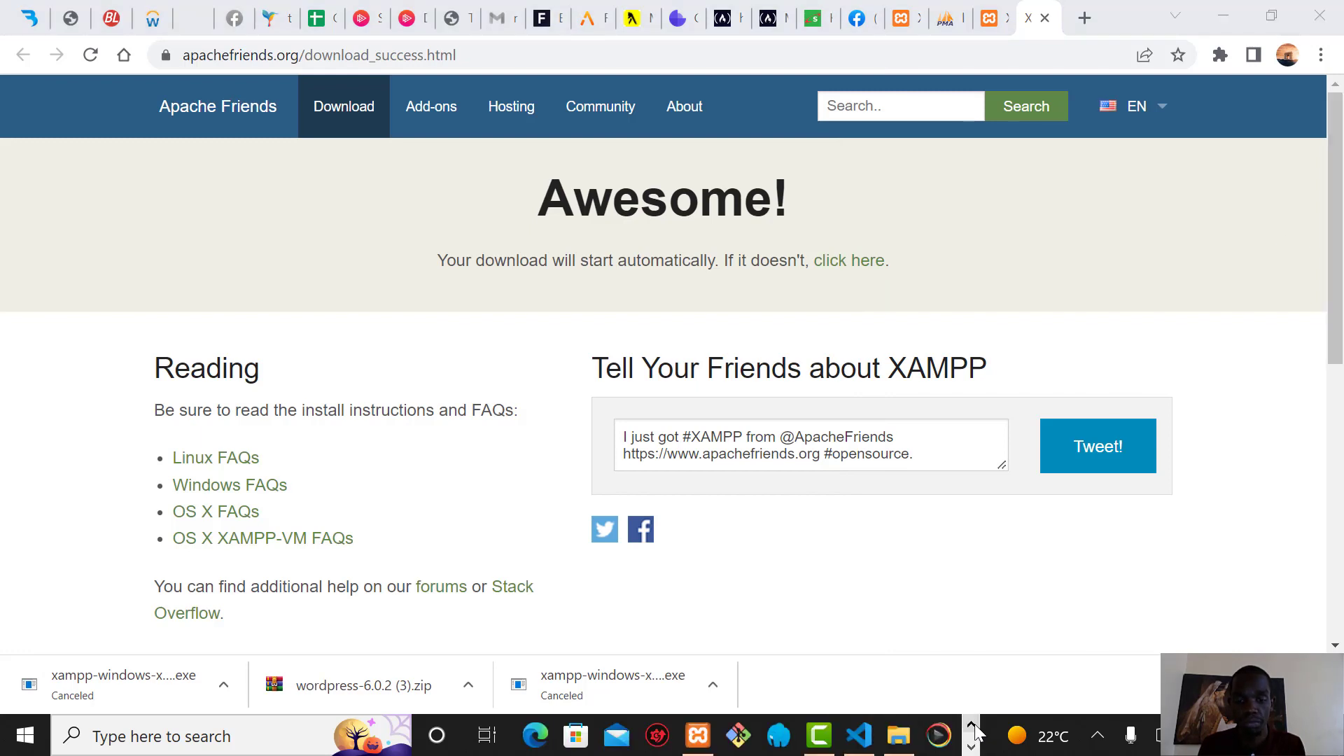
pyautogui.click(701, 738)
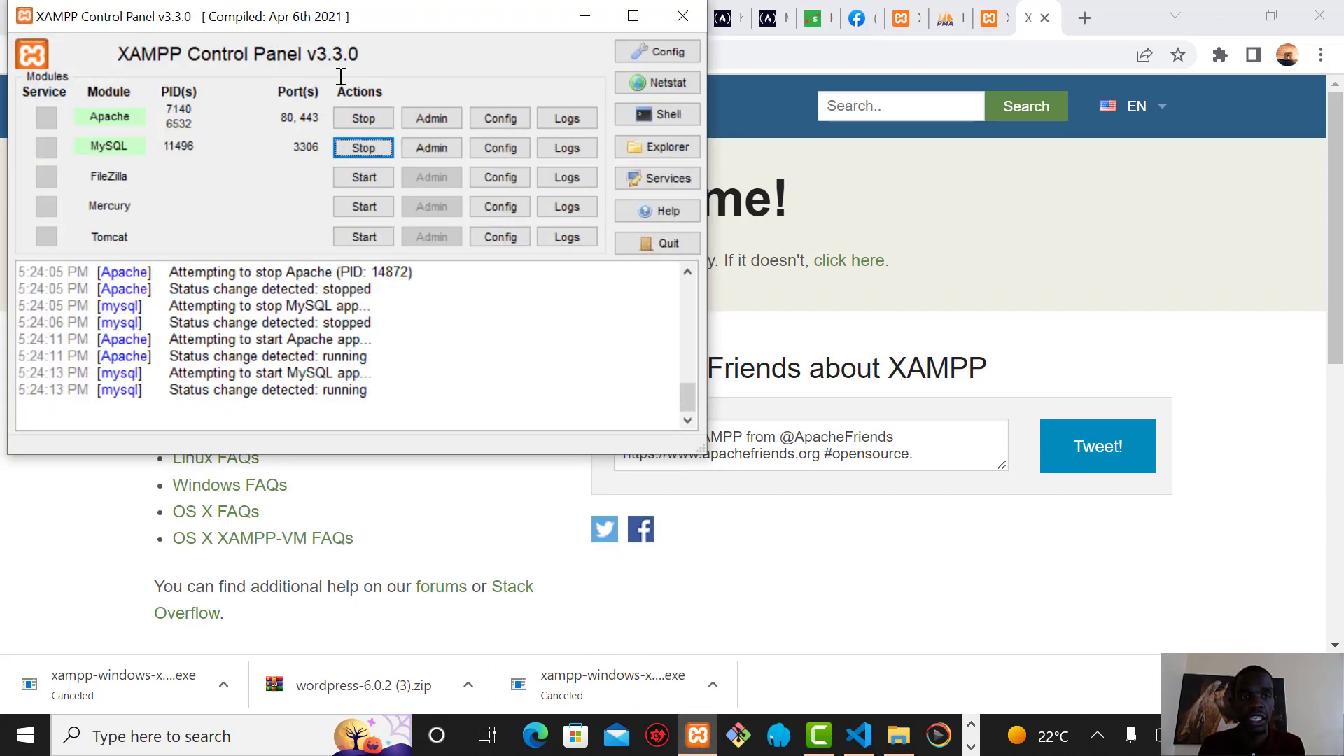
pyautogui.click(360, 115)
pyautogui.click(356, 148)
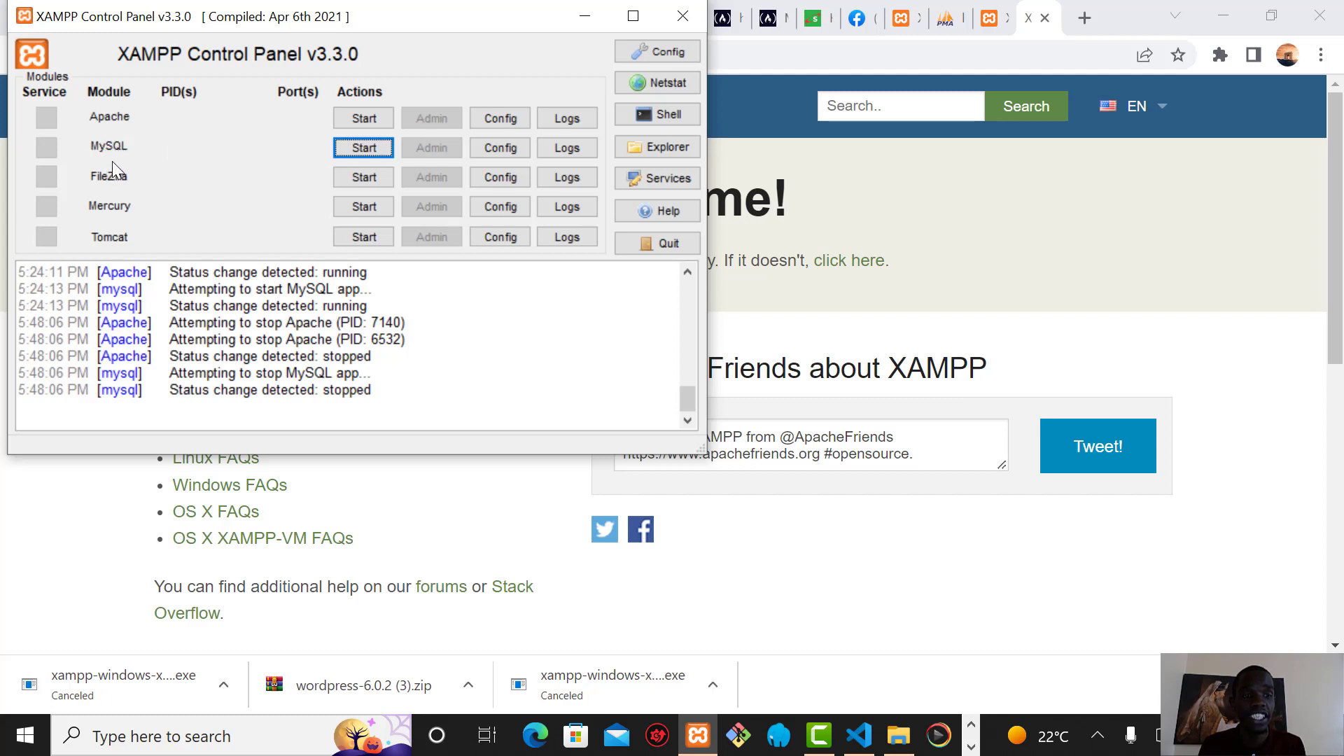
pyautogui.click(381, 119)
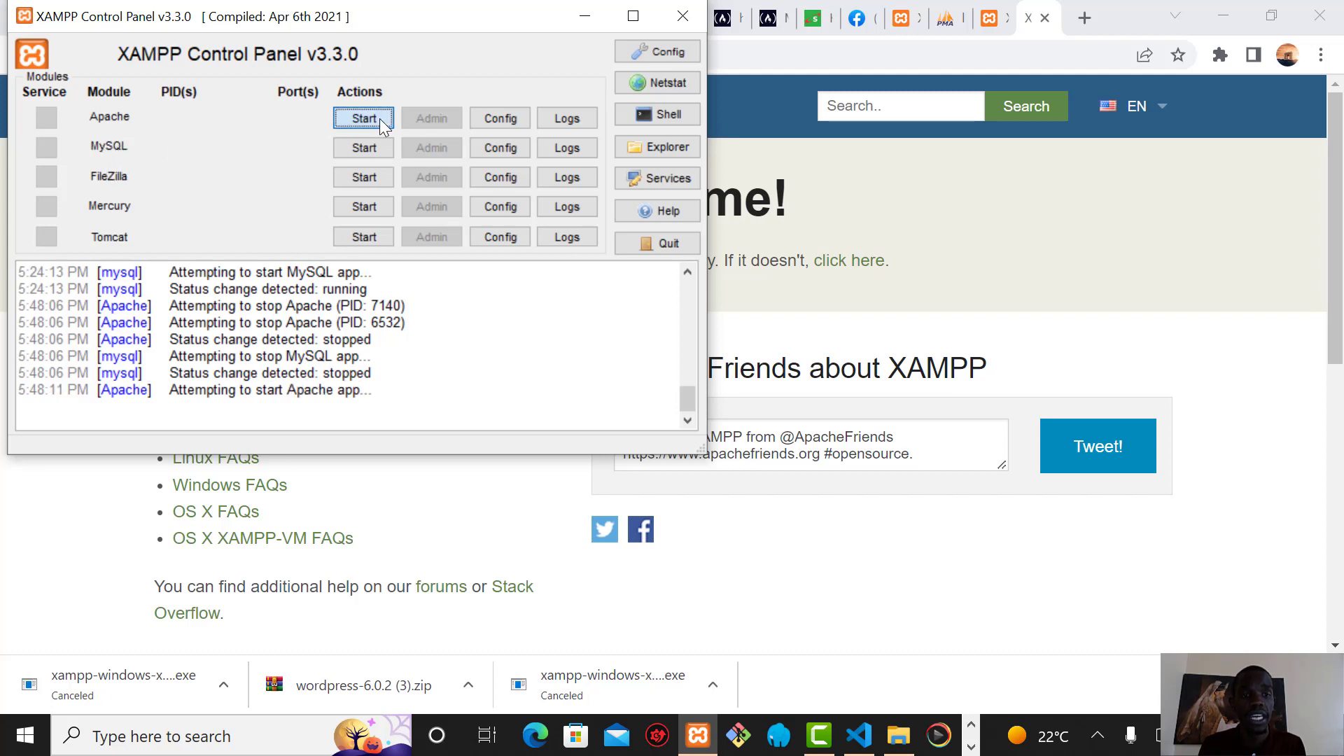
pyautogui.click(366, 150)
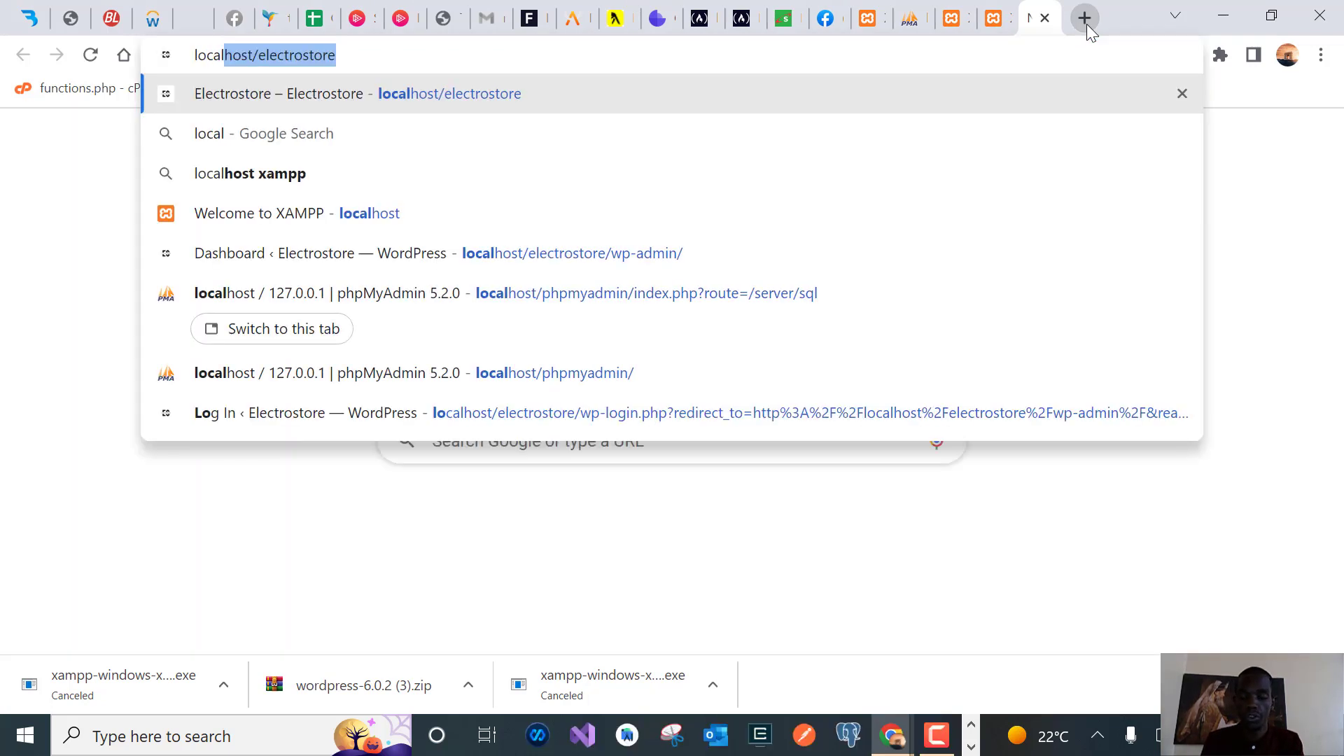
# Load plain localhost, trimming the autocompleted electrostore path, to reach the XAMPP dashboard
pyautogui.press('Right')
pyautogui.press('BackSpace')
pyautogui.press('BackSpace')
pyautogui.press('BackSpace')
pyautogui.press('BackSpace')
pyautogui.press('BackSpace')
pyautogui.press('BackSpace')
pyautogui.press('BackSpace')
pyautogui.press('BackSpace')
pyautogui.press('BackSpace')
pyautogui.press('BackSpace')
pyautogui.press('BackSpace')
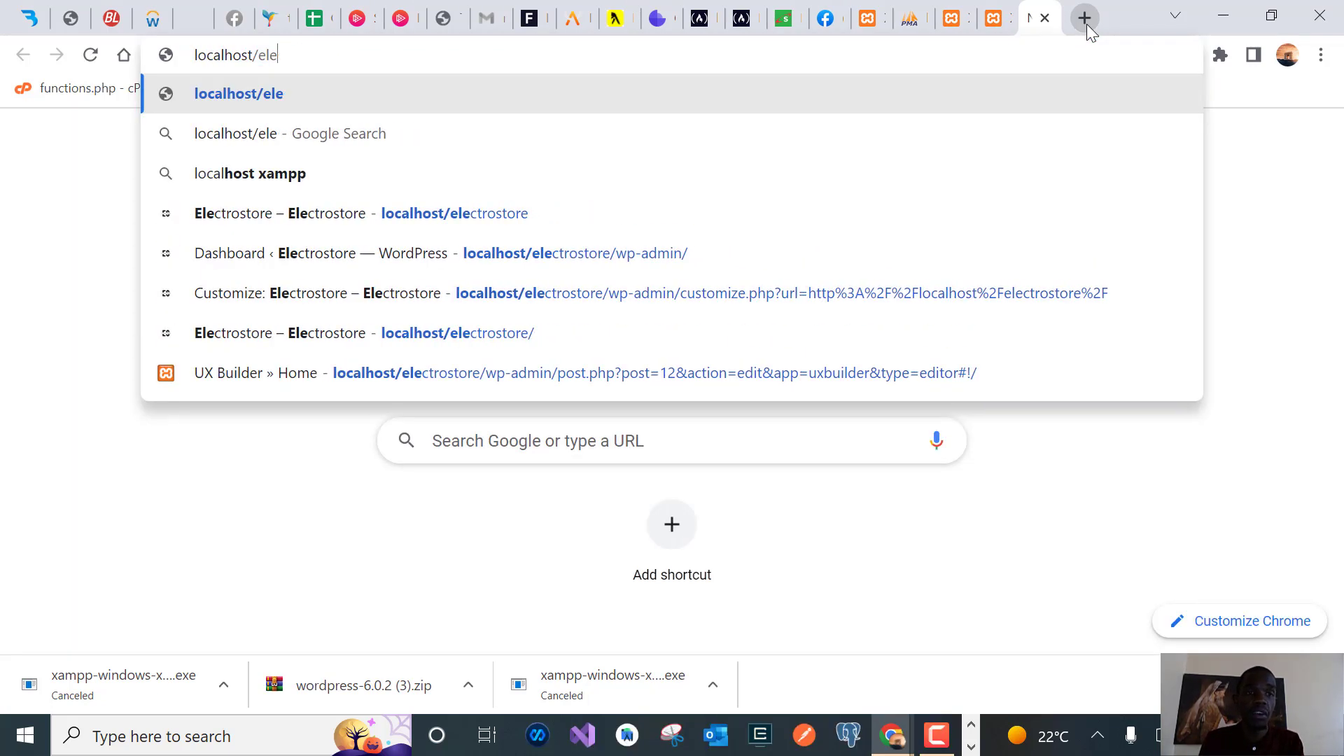
pyautogui.press('BackSpace')
pyautogui.press('BackSpace')
pyautogui.press('Return')
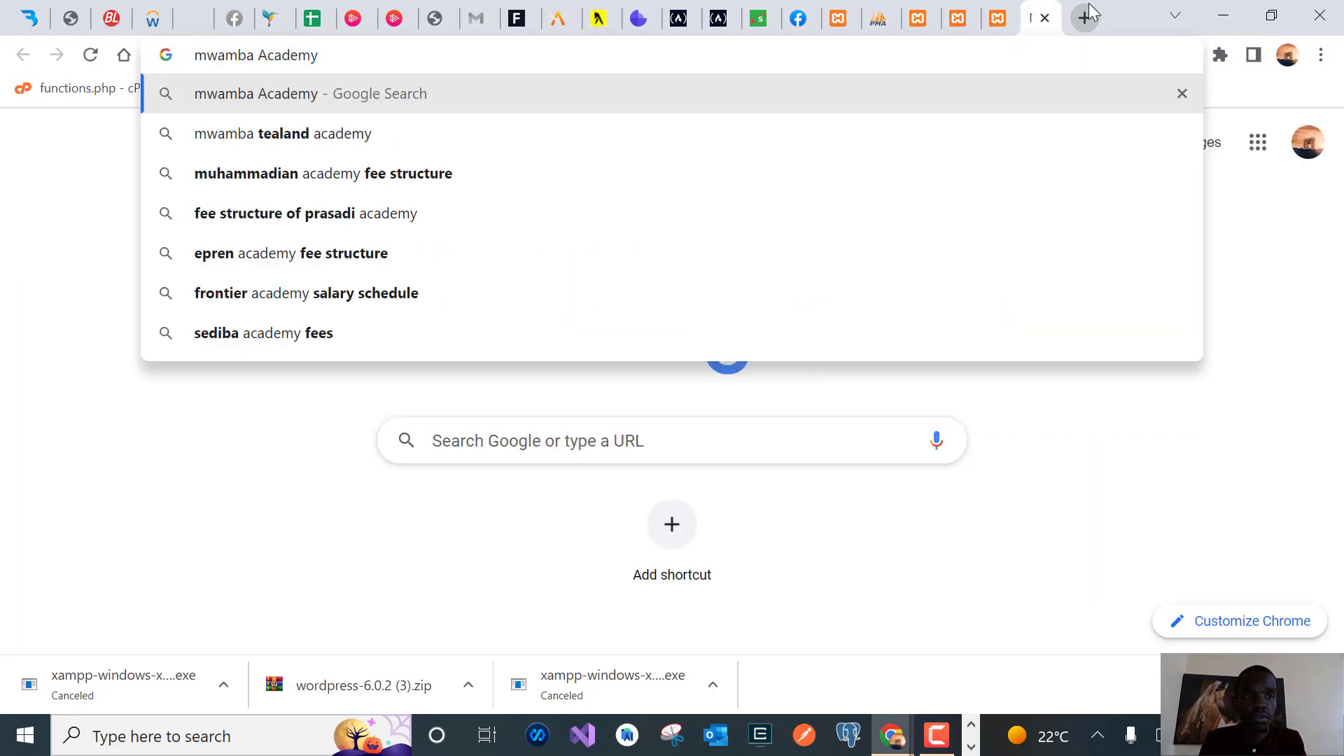
# Search Google for wordpress and open the WordPress.org download page
pyautogui.tripleClick(431, 55)
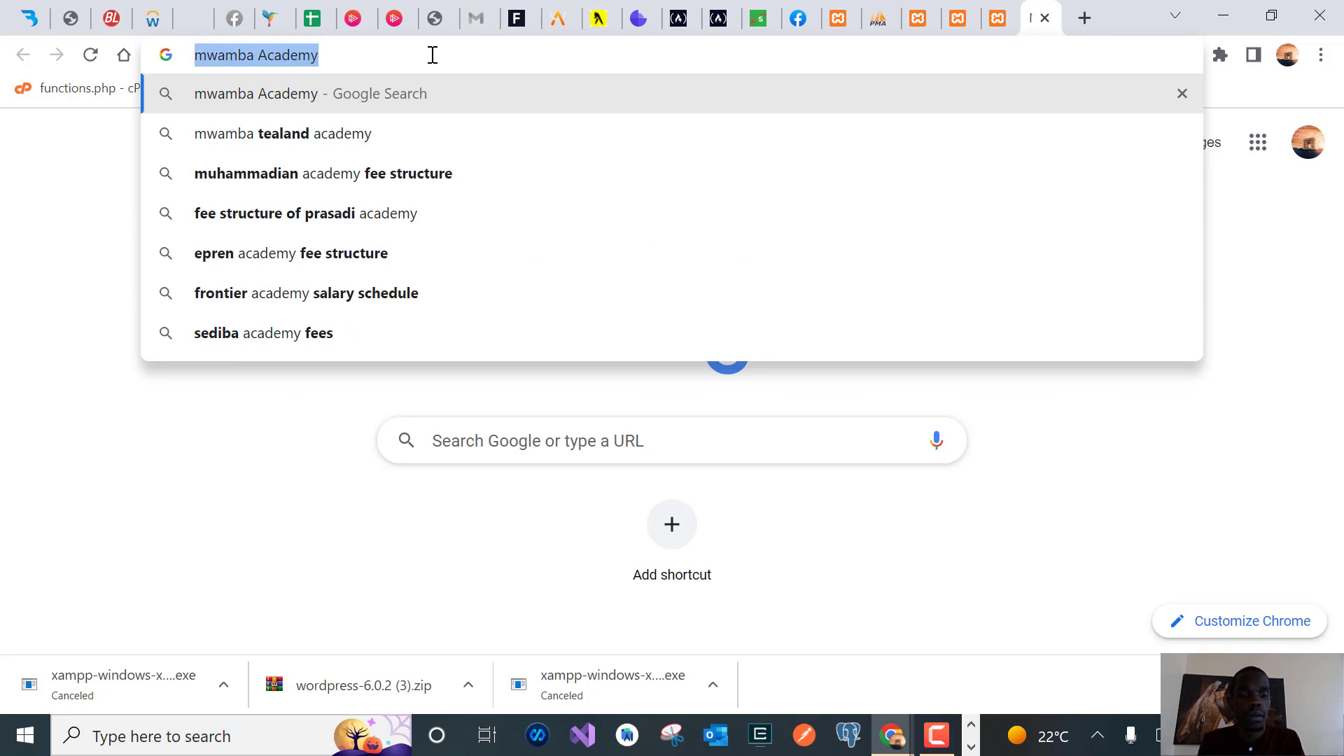
pyautogui.write('wordpress')
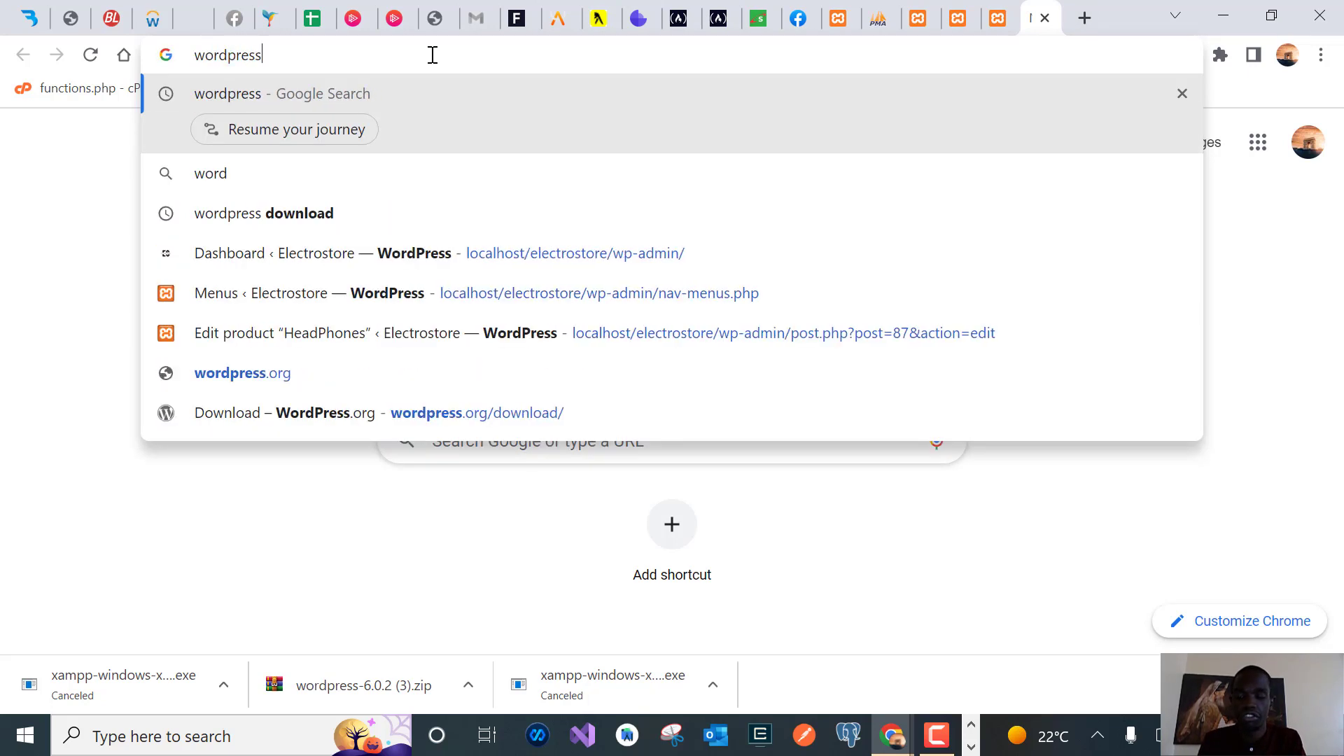
pyautogui.press('Return')
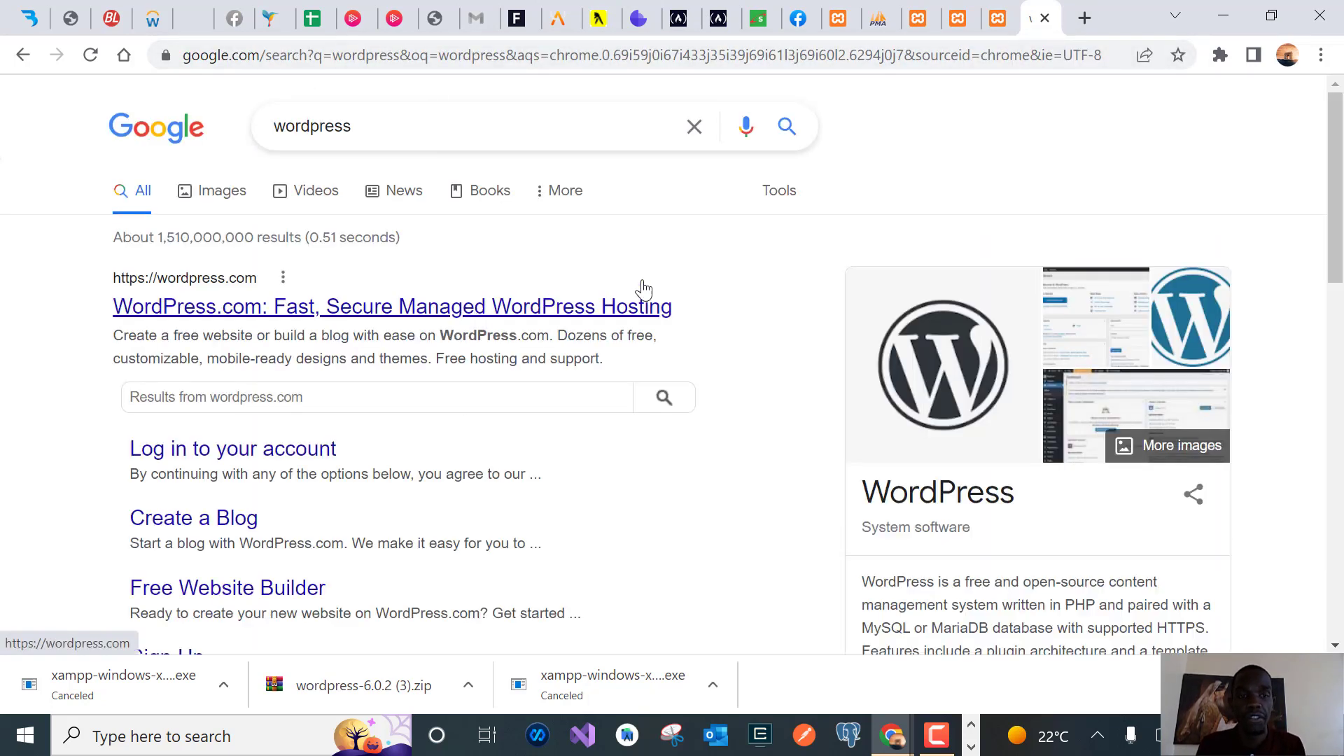
pyautogui.moveTo(1332, 175); pyautogui.dragTo(1331, 259)
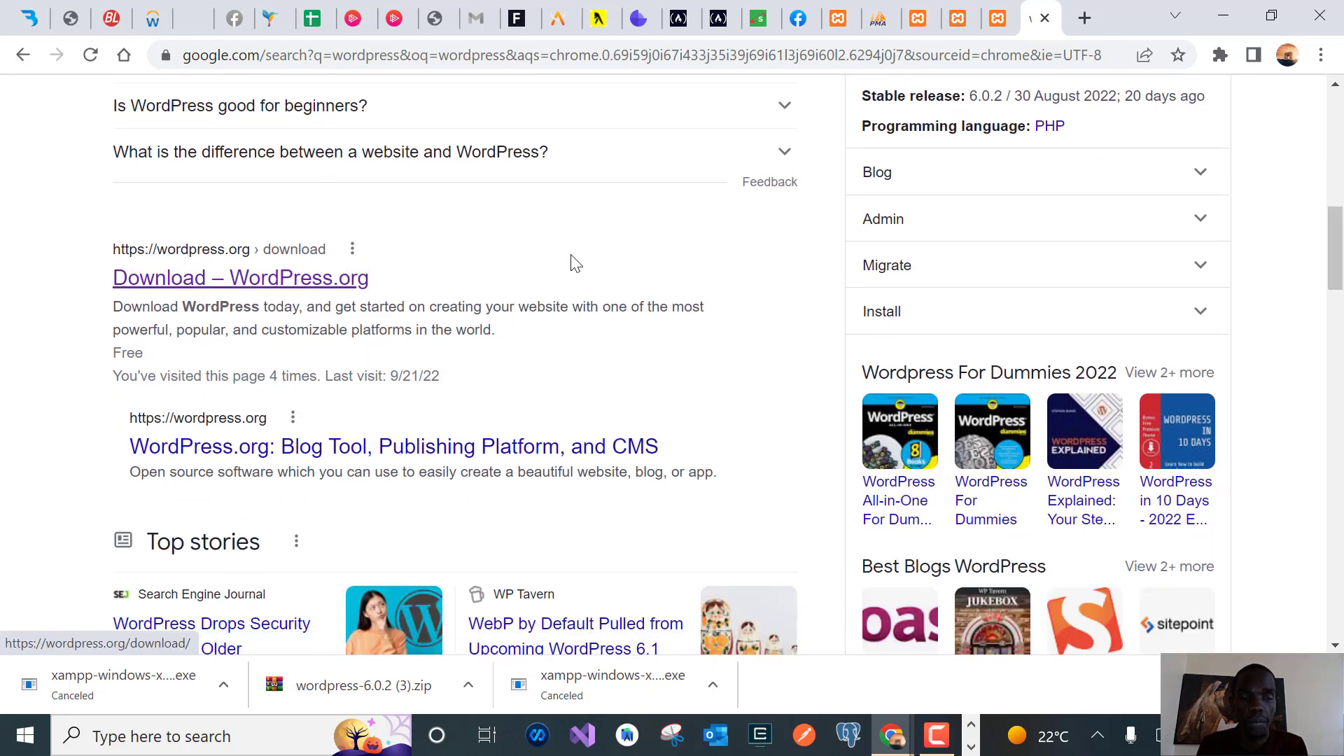
pyautogui.click(273, 287)
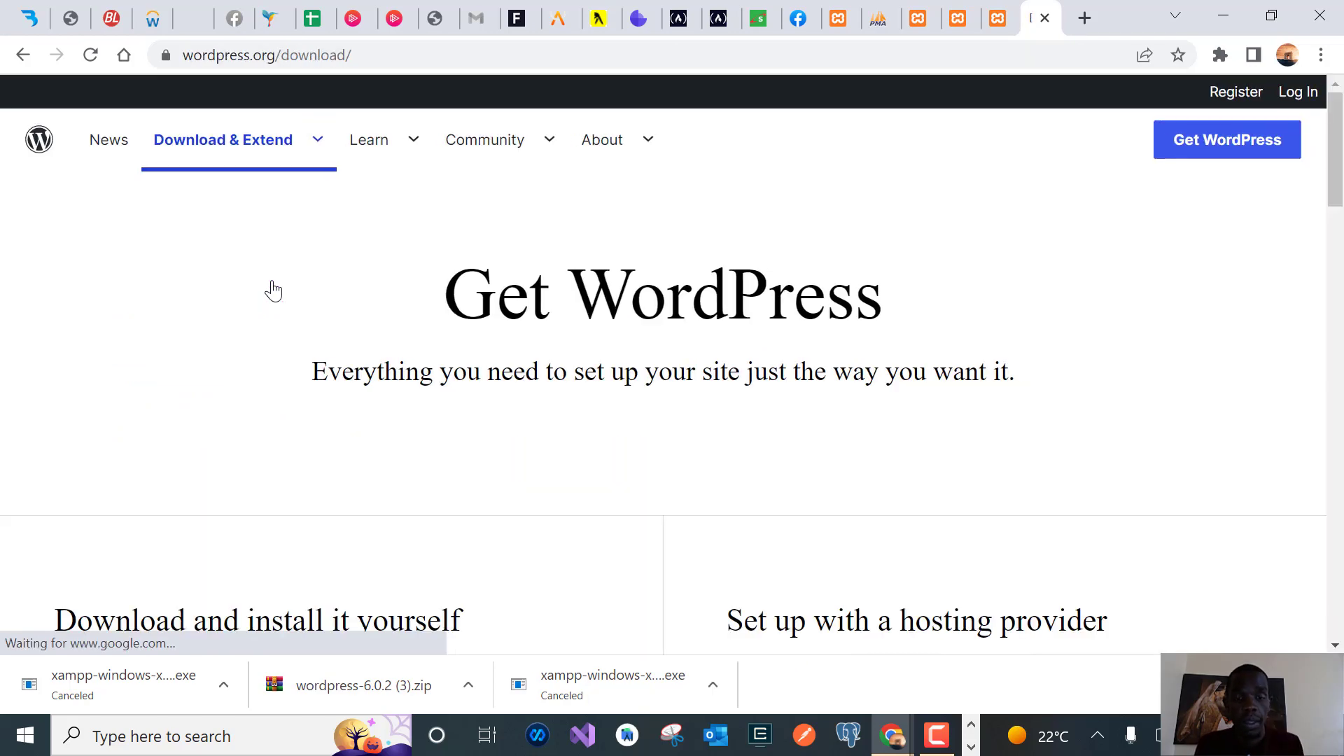
# Download the WordPress 6.0.2 ZIP and show it in its folder
pyautogui.moveTo(1336, 151); pyautogui.dragTo(1327, 234)
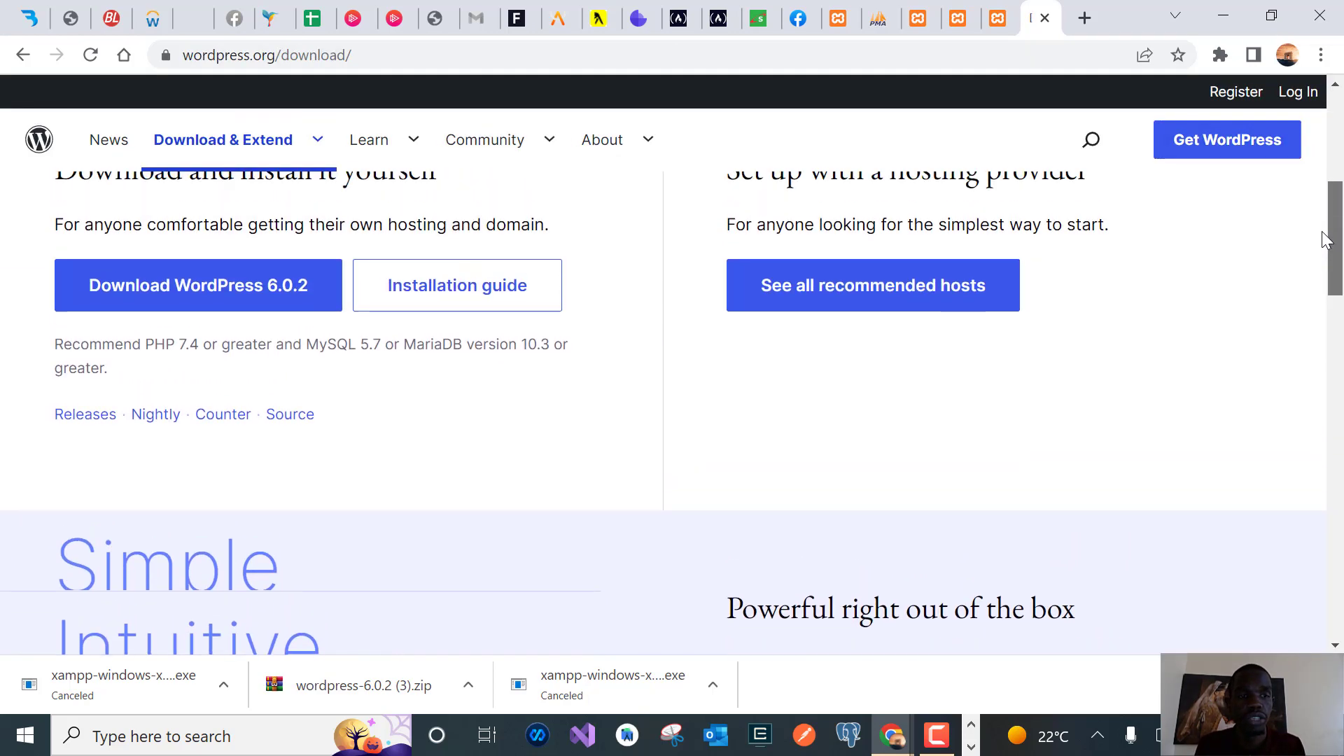
pyautogui.click(275, 306)
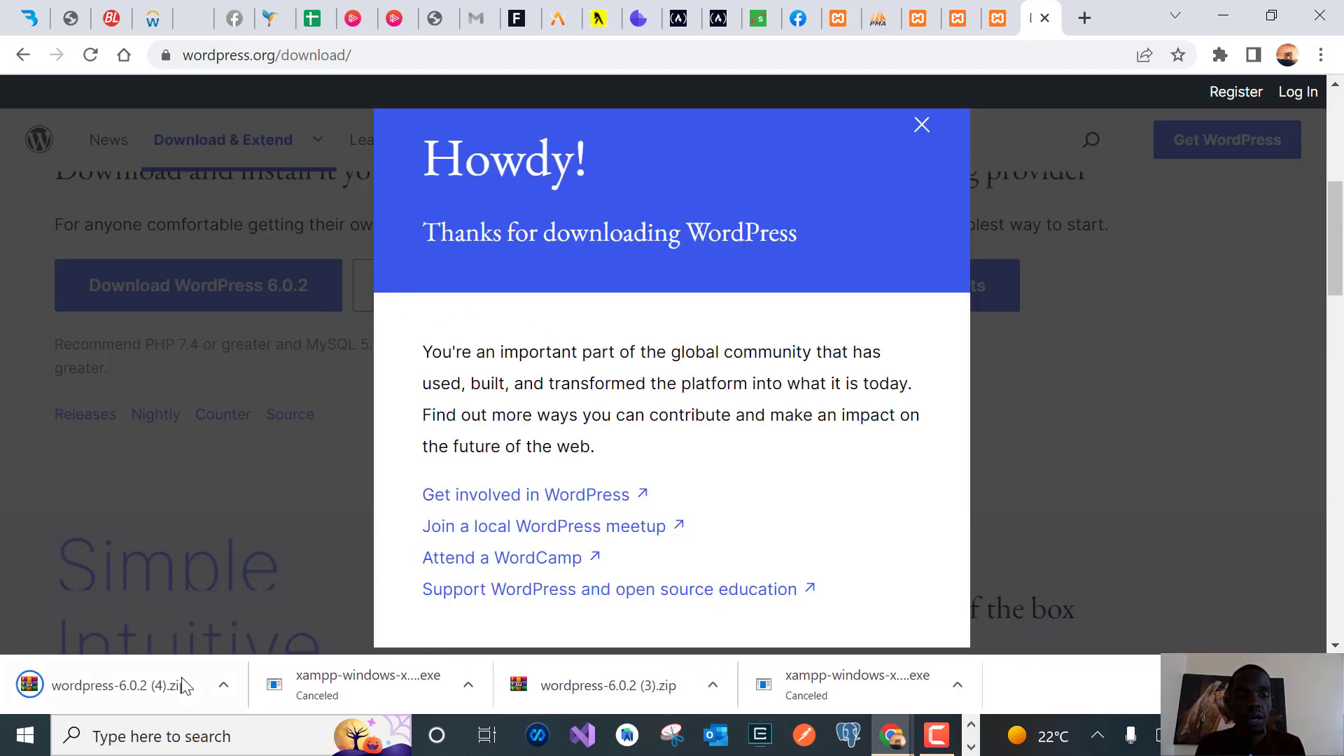
pyautogui.click(223, 684)
pyautogui.click(313, 609)
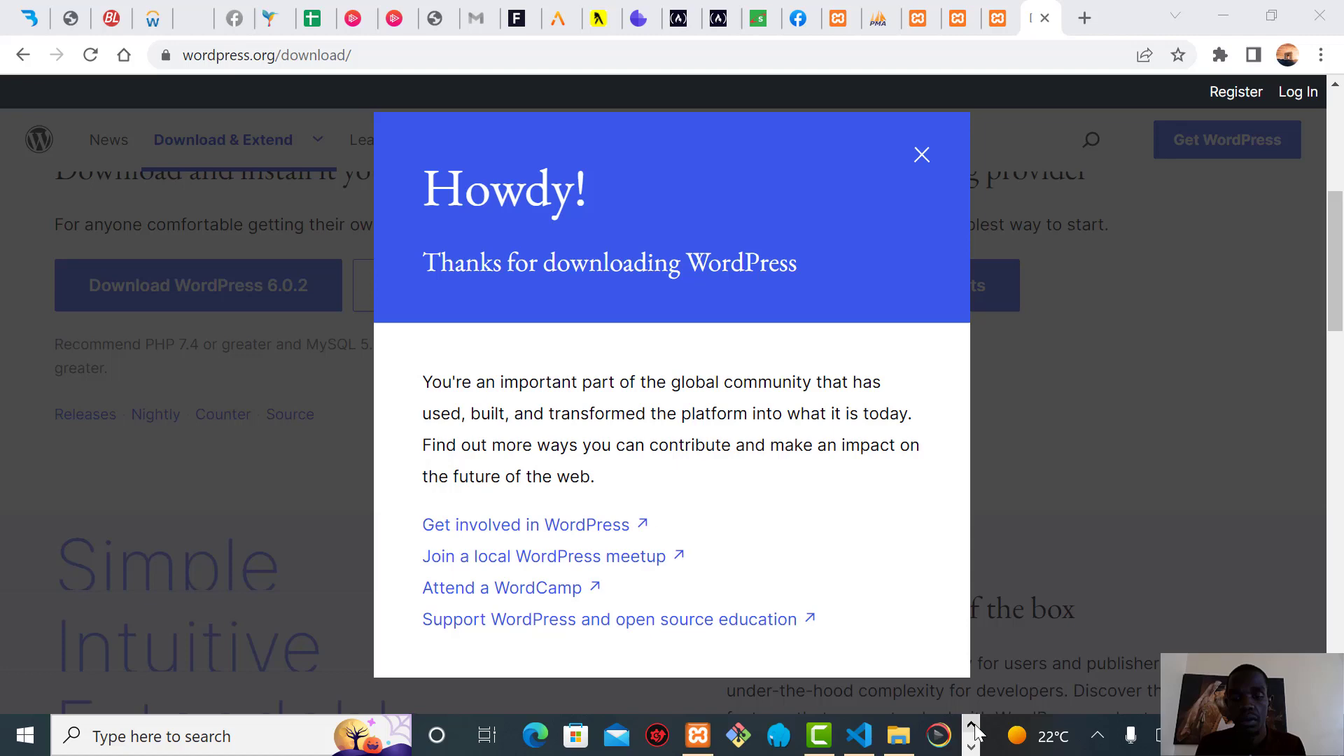
# Copy the wordpress-6.0.2 (4) ZIP from Downloads and paste it into C:\xampp\htdocs
pyautogui.click(898, 736)
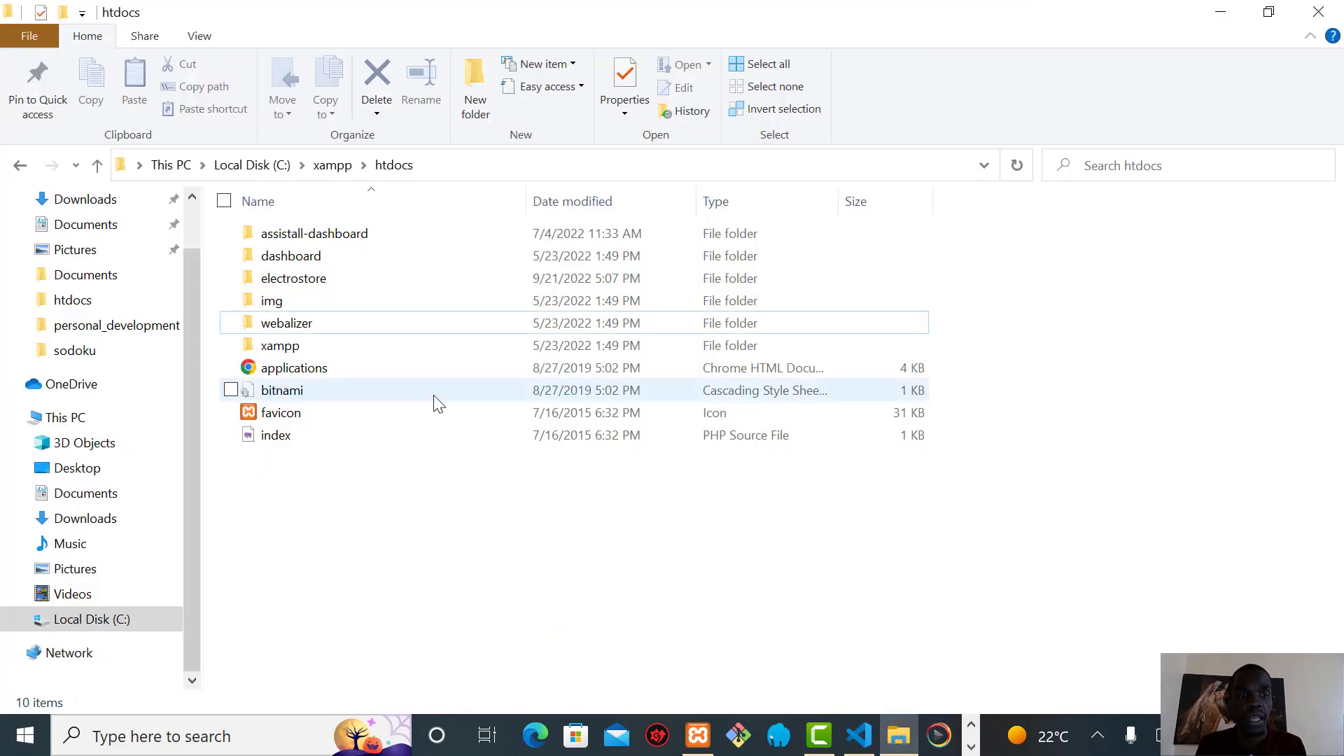
pyautogui.click(102, 202)
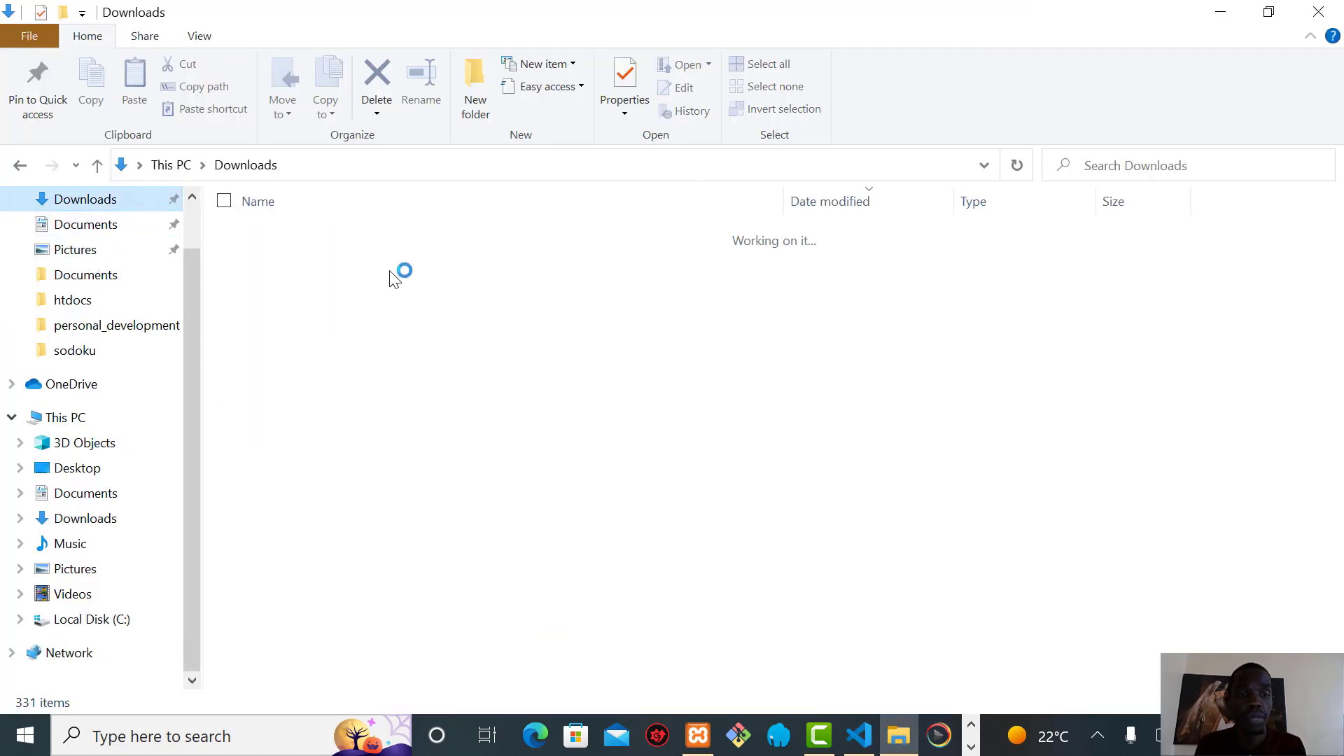
pyautogui.click(361, 264)
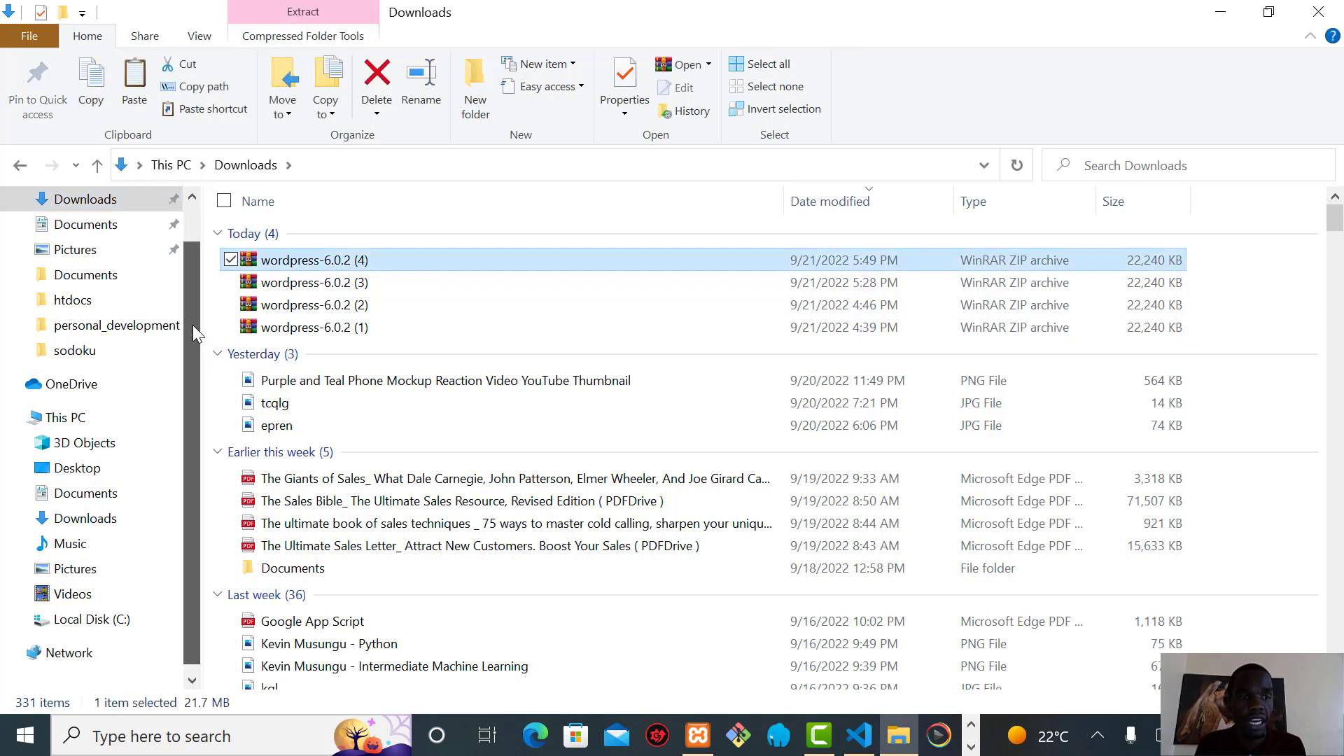
pyautogui.click(87, 621)
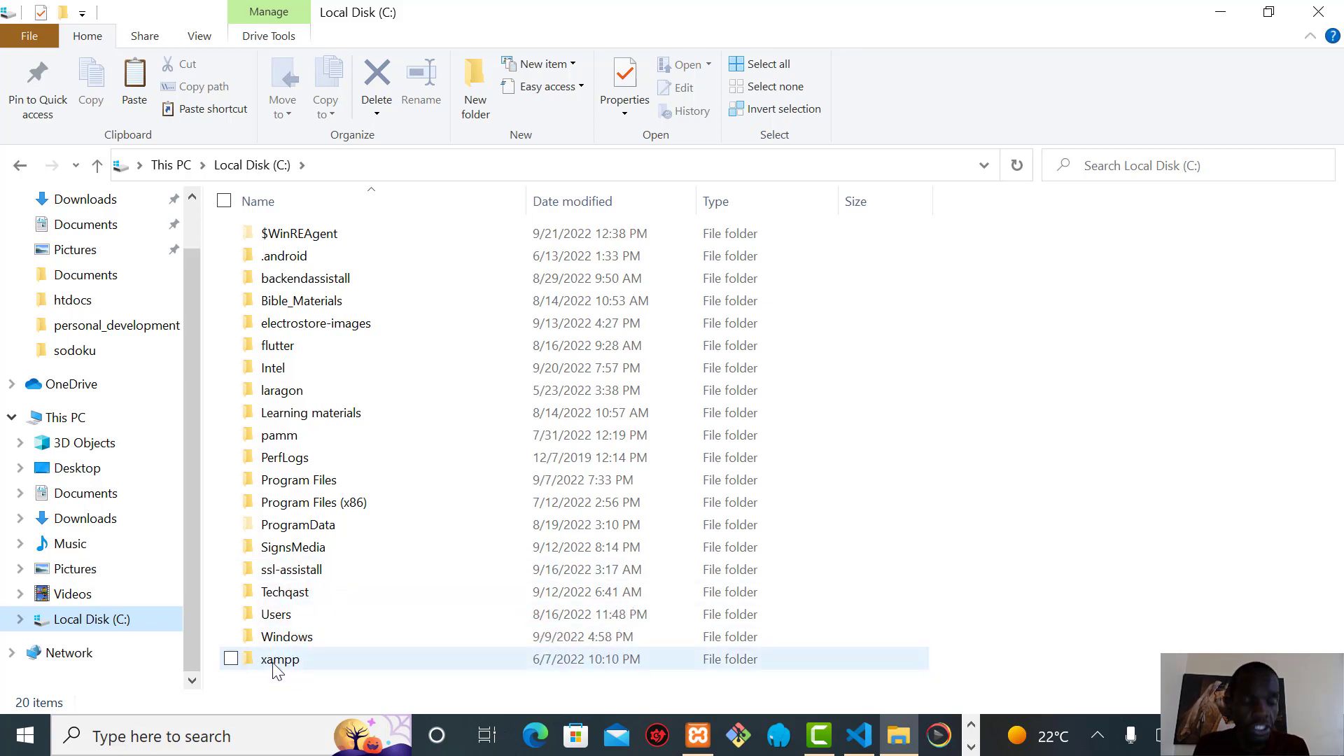
pyautogui.doubleClick(277, 665)
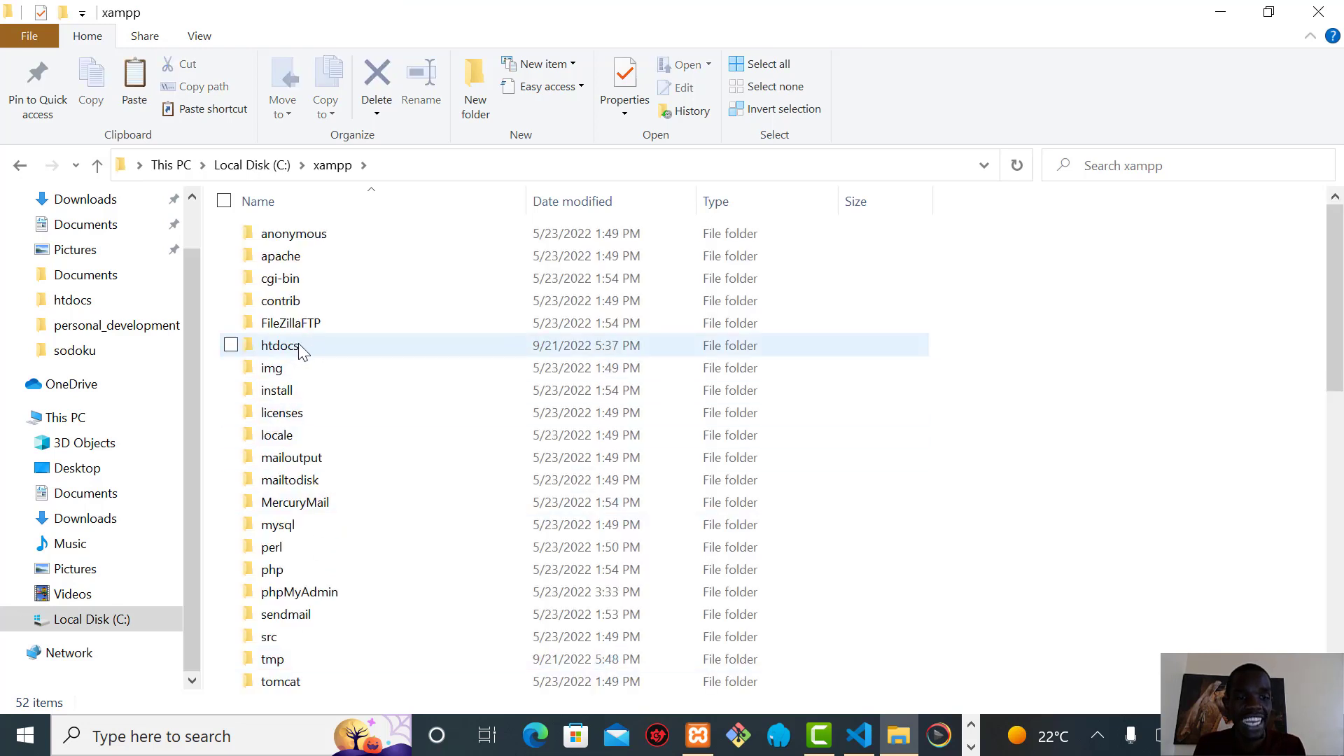
pyautogui.doubleClick(299, 345)
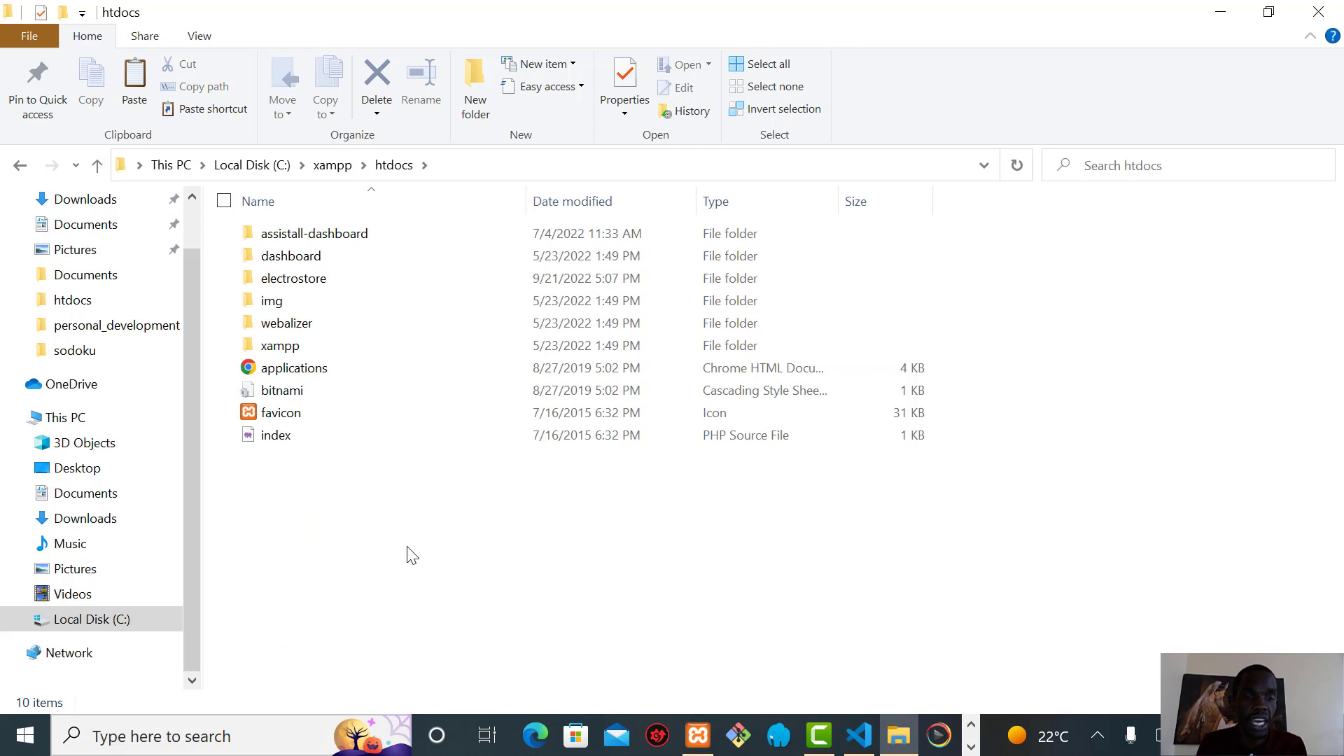
pyautogui.hotkey('ctrl', 'v')
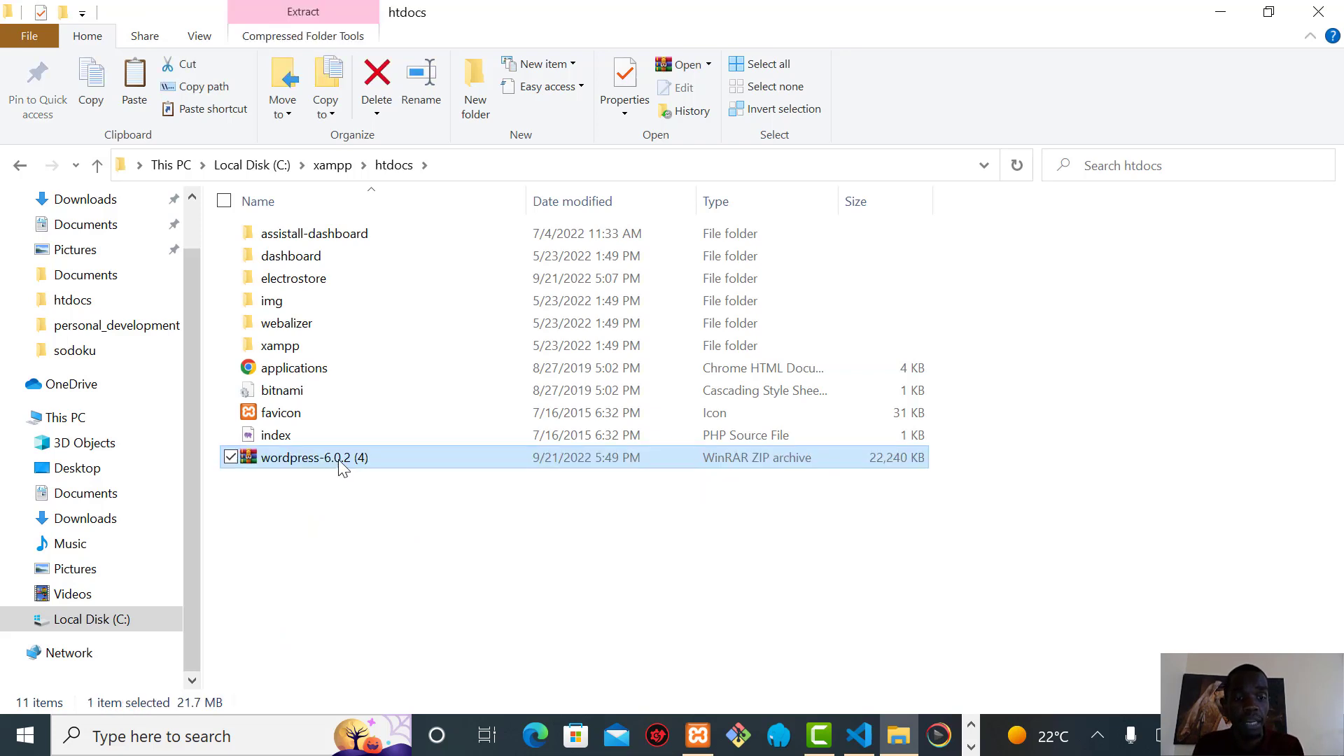
# Extract the WordPress ZIP into htdocs, then delete the wordpress-6.0.2 (4) archive
pyautogui.rightClick(341, 465)
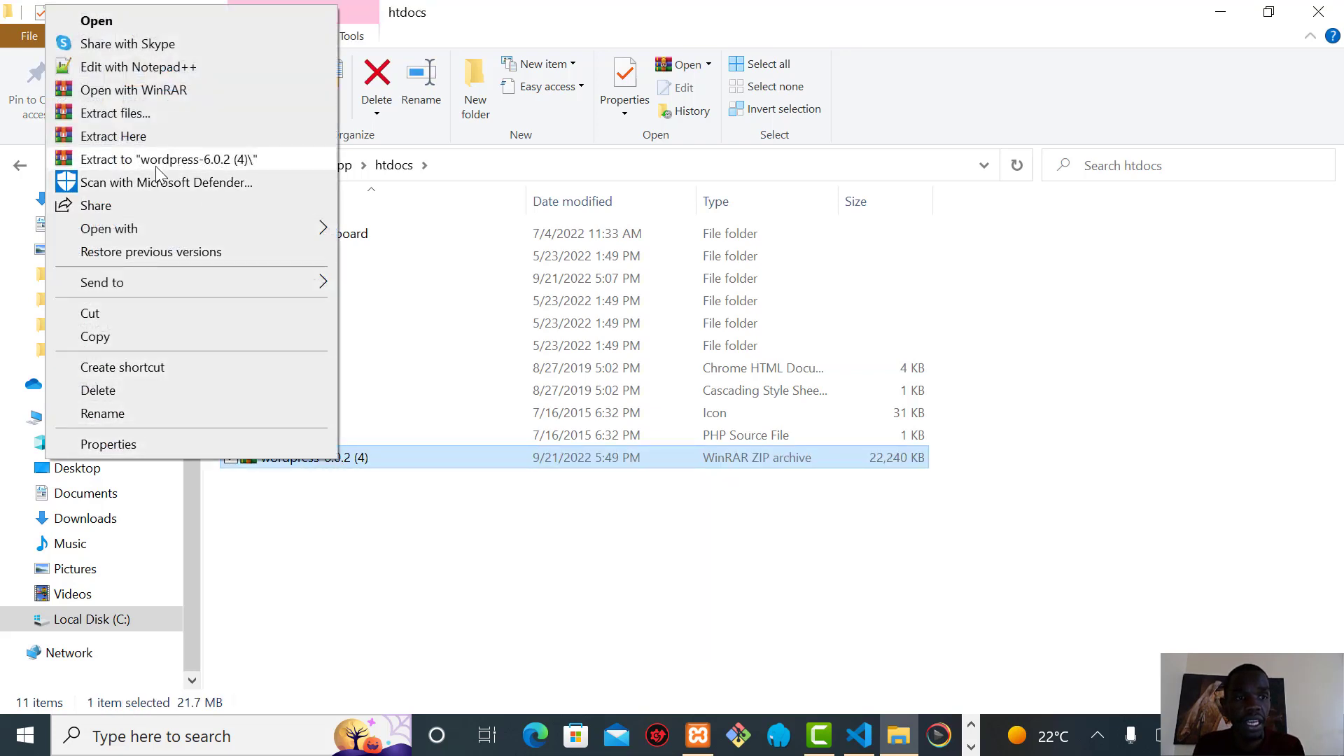
pyautogui.click(133, 141)
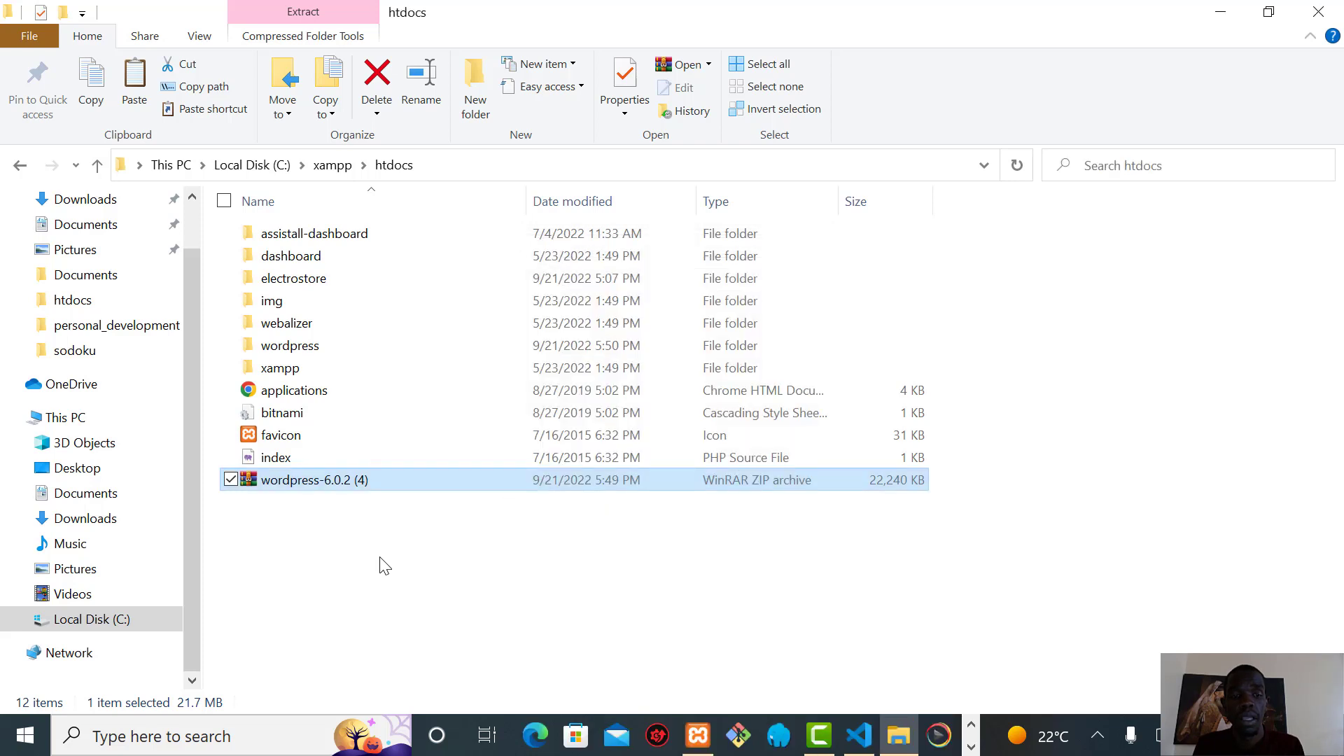
pyautogui.click(363, 554)
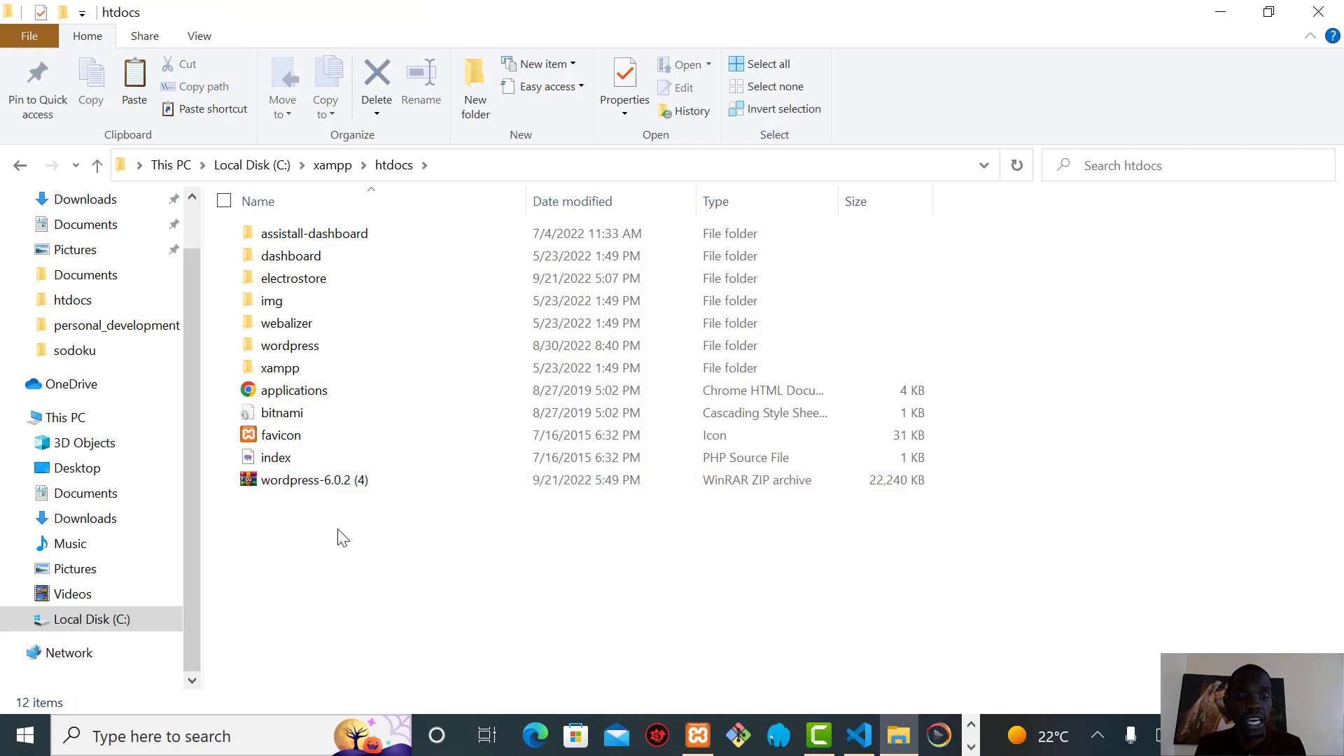
pyautogui.click(317, 483)
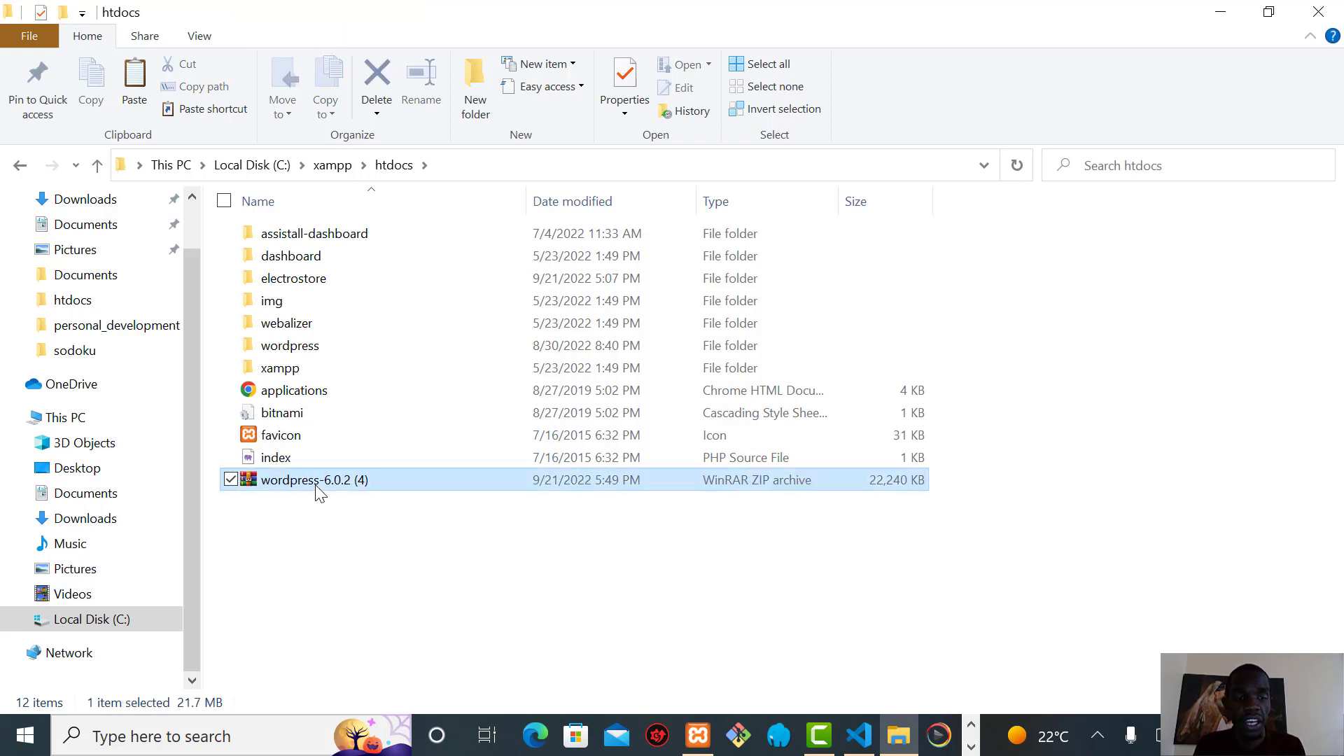
pyautogui.press('Delete')
# Rename the extracted wordpress folder to test-site
pyautogui.click(315, 344)
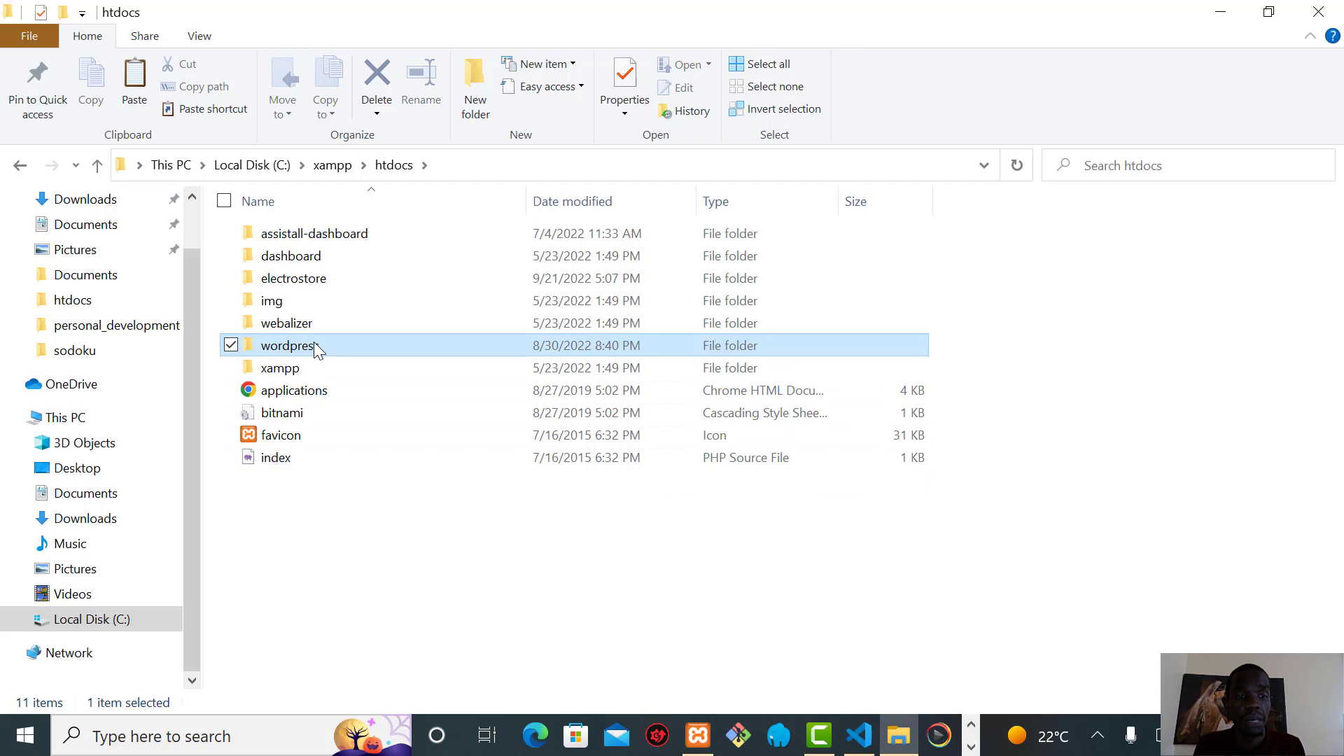
pyautogui.rightClick(315, 345)
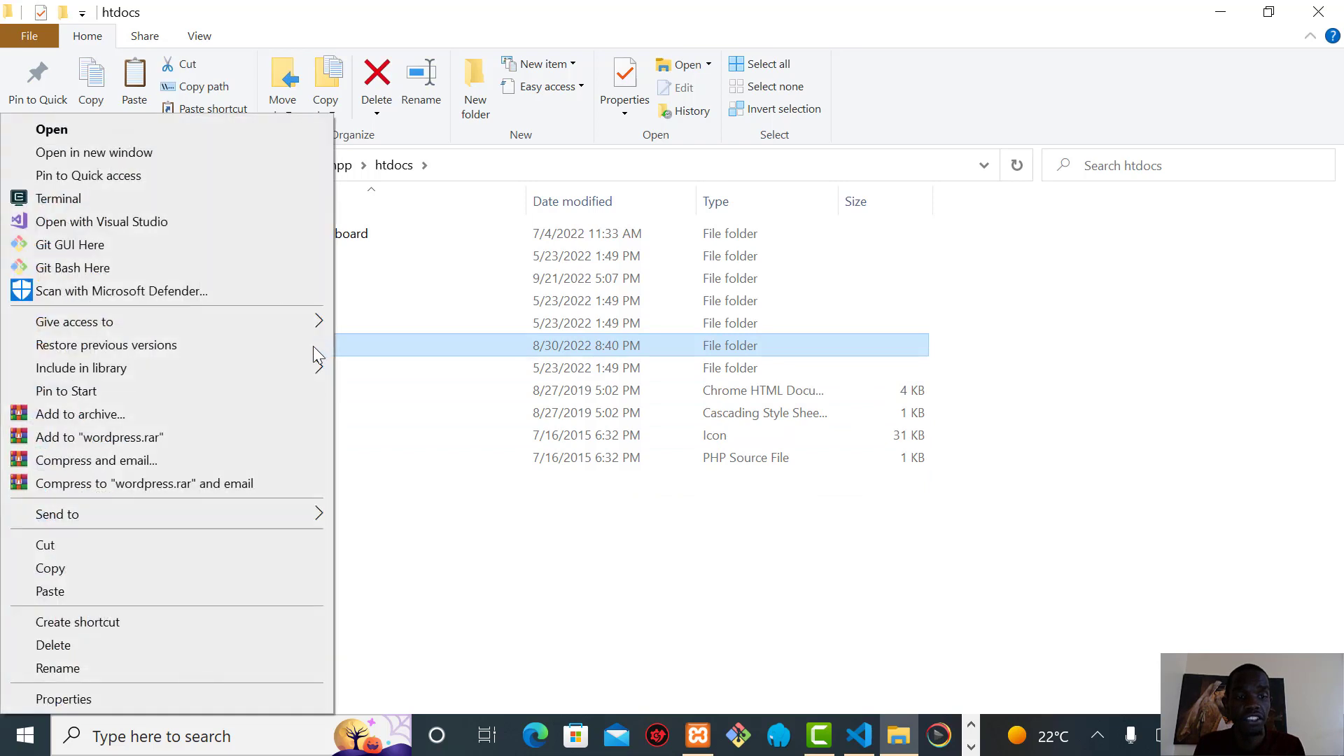
pyautogui.click(57, 669)
pyautogui.write('test')
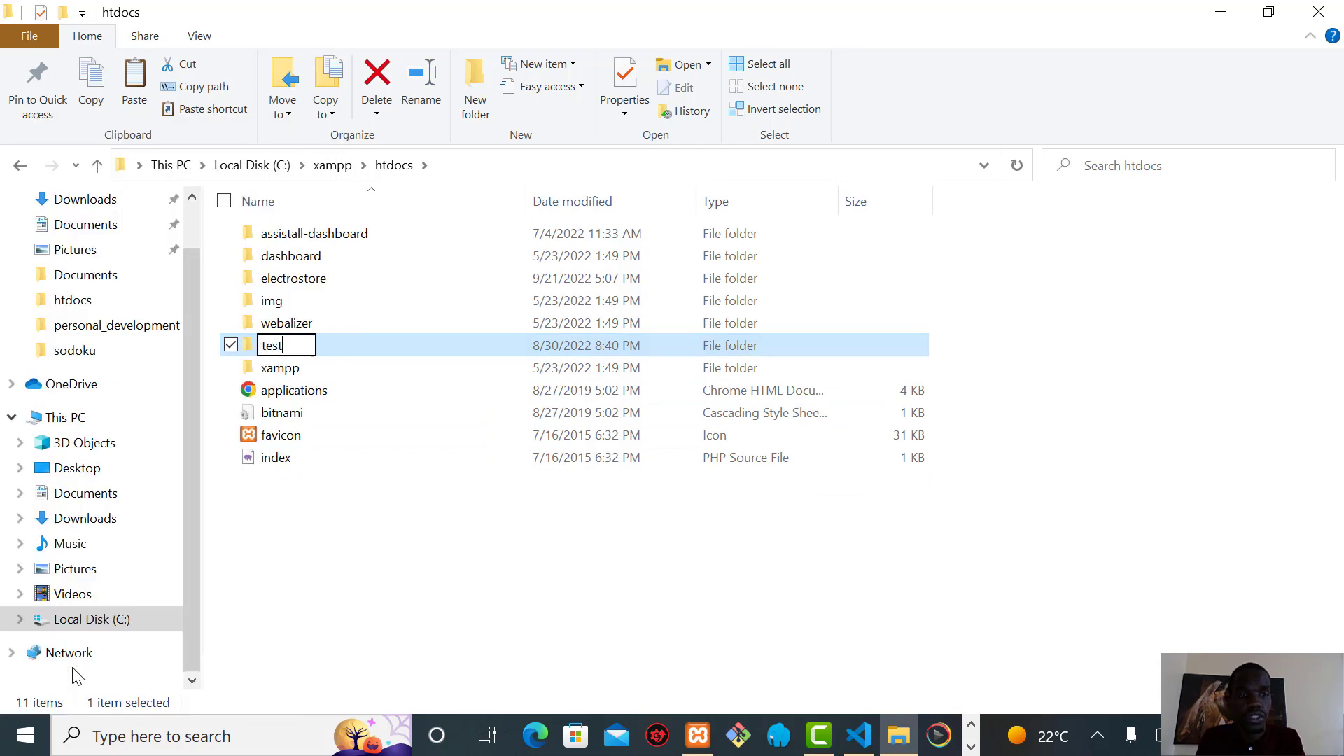
pyautogui.write('-')
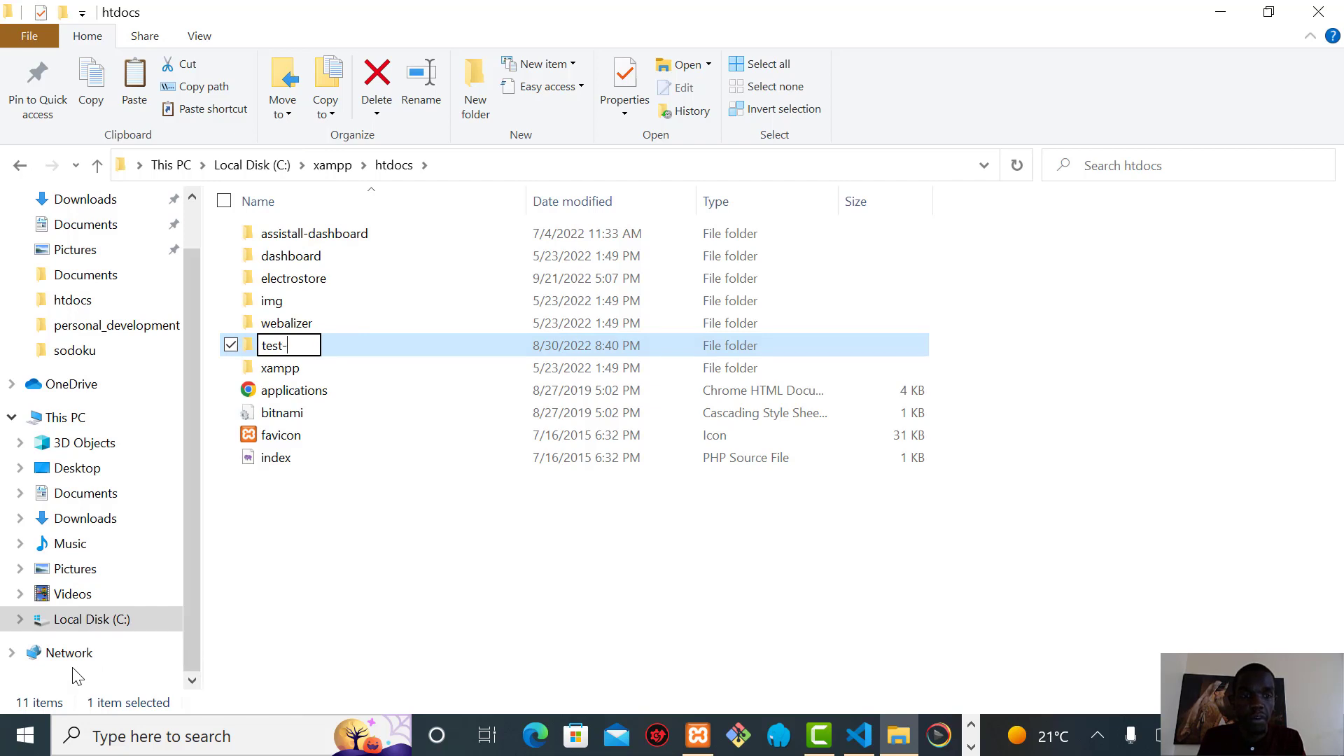
pyautogui.write('site')
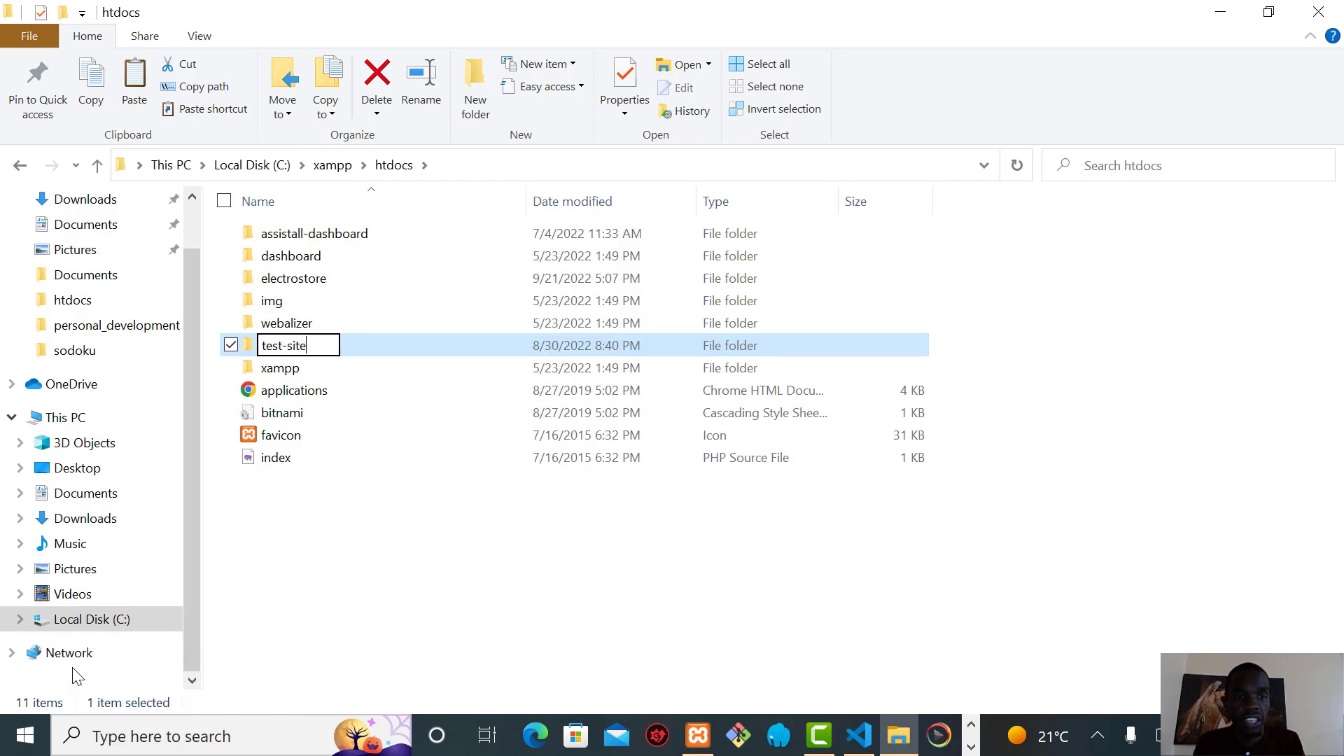
pyautogui.press('Return')
pyautogui.click(315, 565)
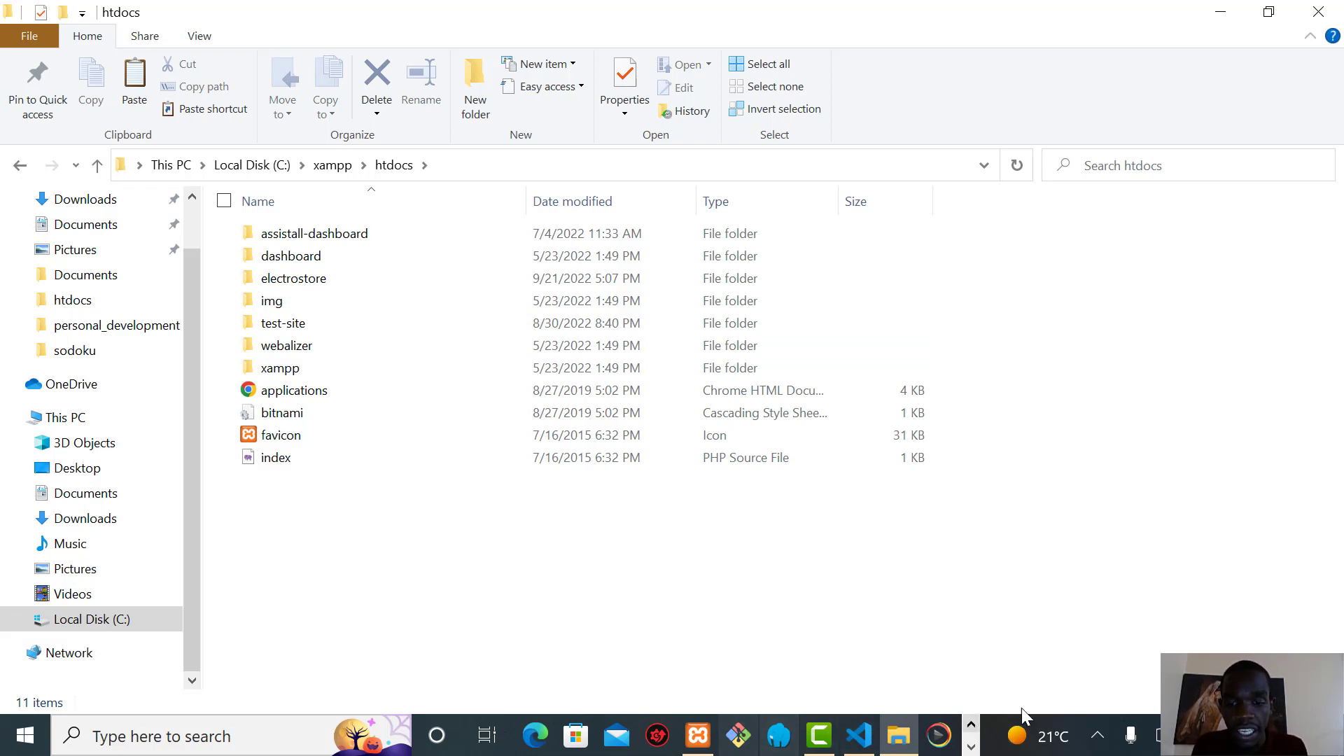
pyautogui.click(971, 748)
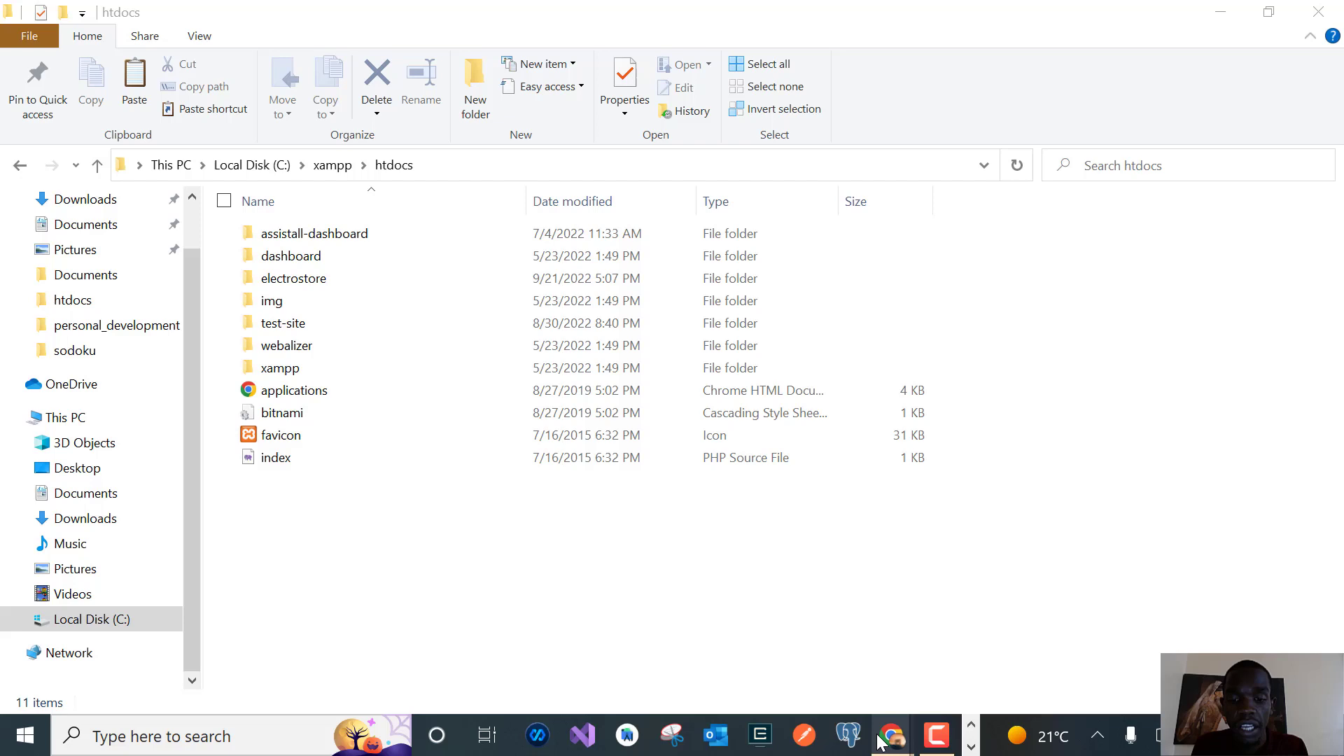
# Switch to the XAMPP localhost tab and open phpMyAdmin's SQL query editor
pyautogui.moveTo(893, 736)
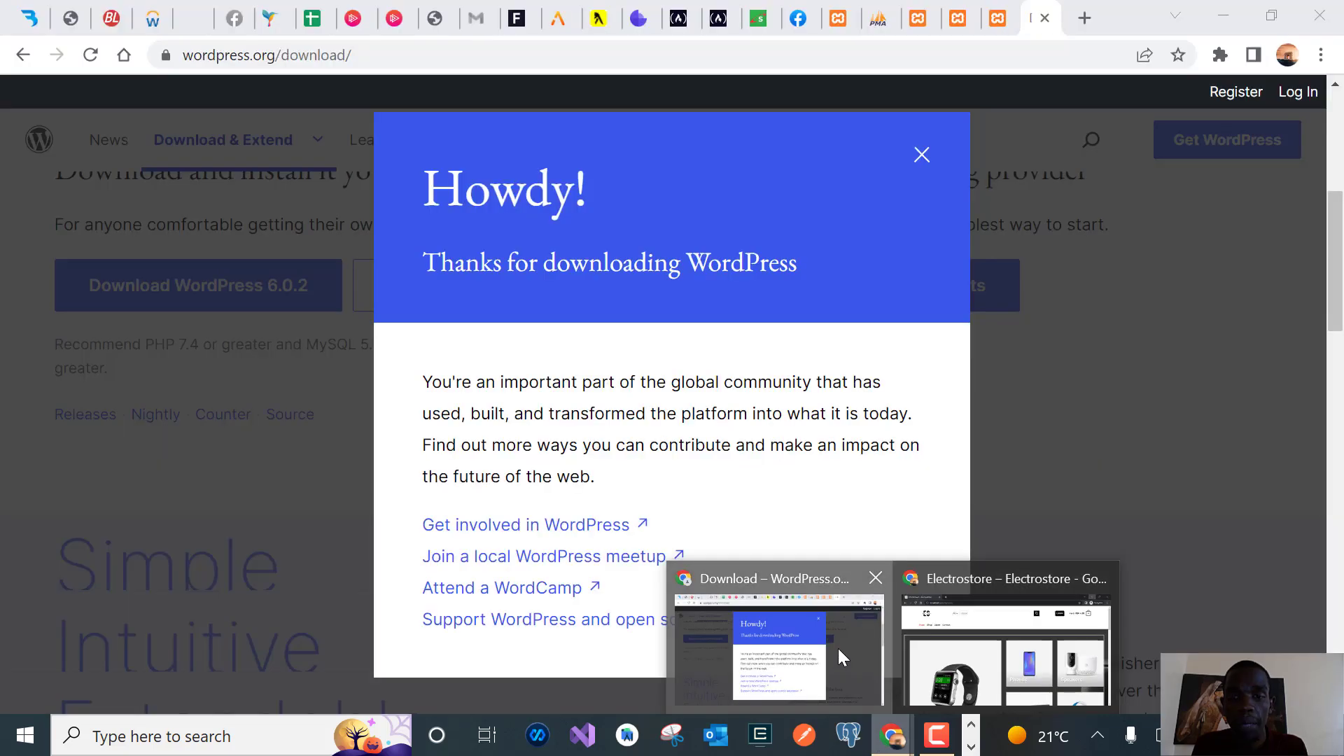
pyautogui.click(840, 652)
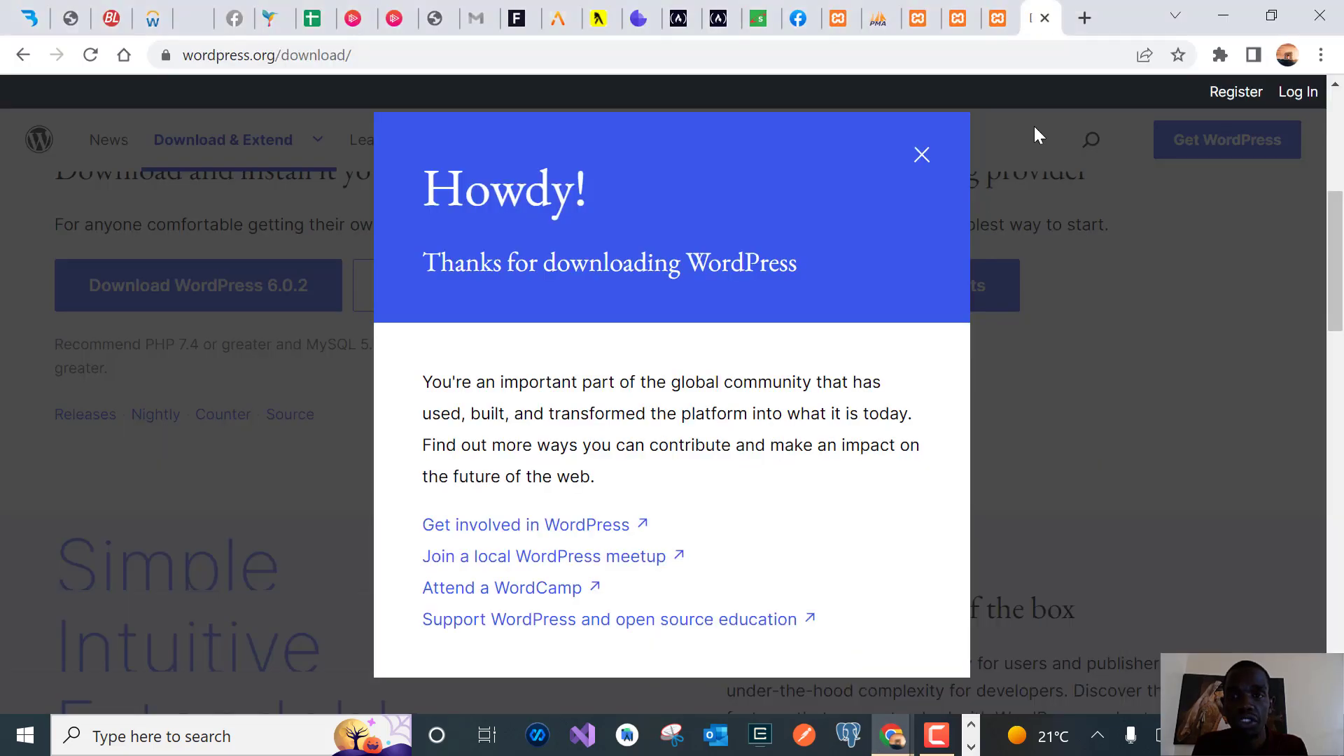
pyautogui.click(998, 9)
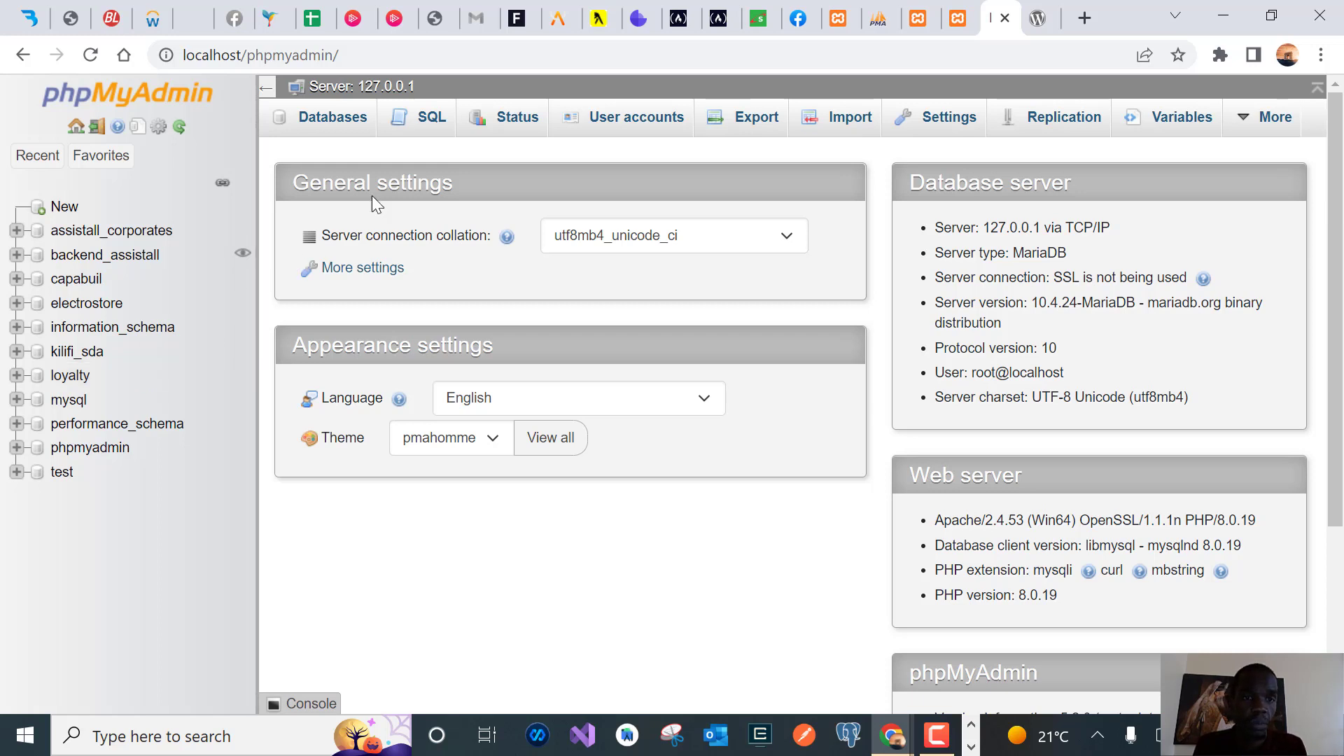
pyautogui.click(432, 118)
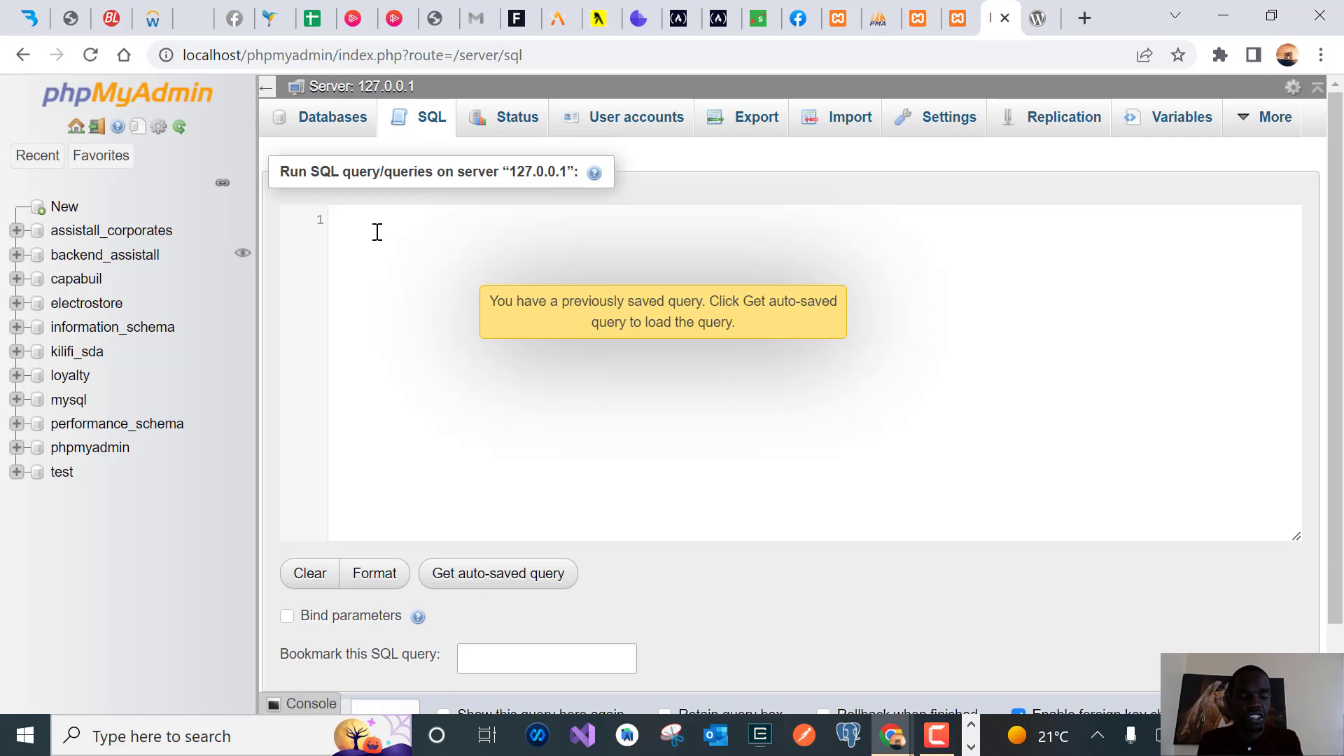
# Run CREATE DATABASE test_db; and expand the database tree to confirm test_db exists
pyautogui.write('CRET')
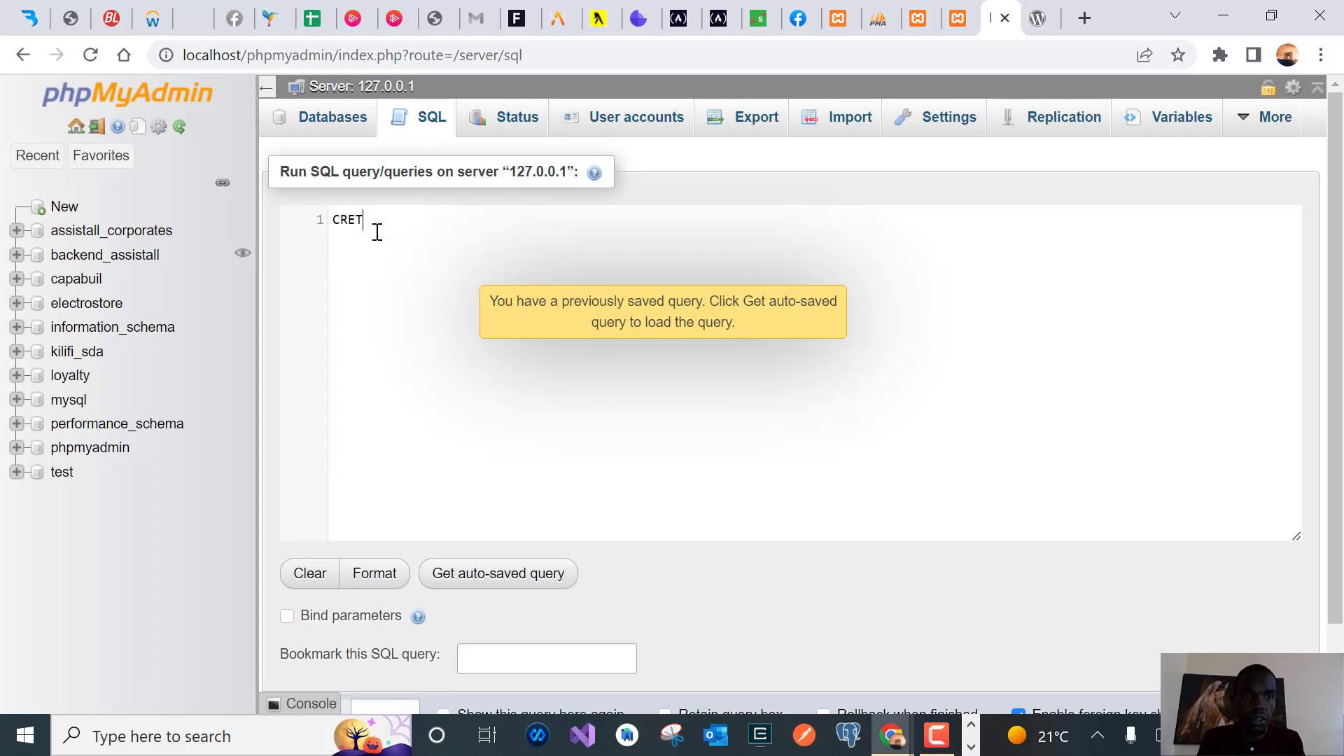
pyautogui.press('BackSpace')
pyautogui.write('ATE')
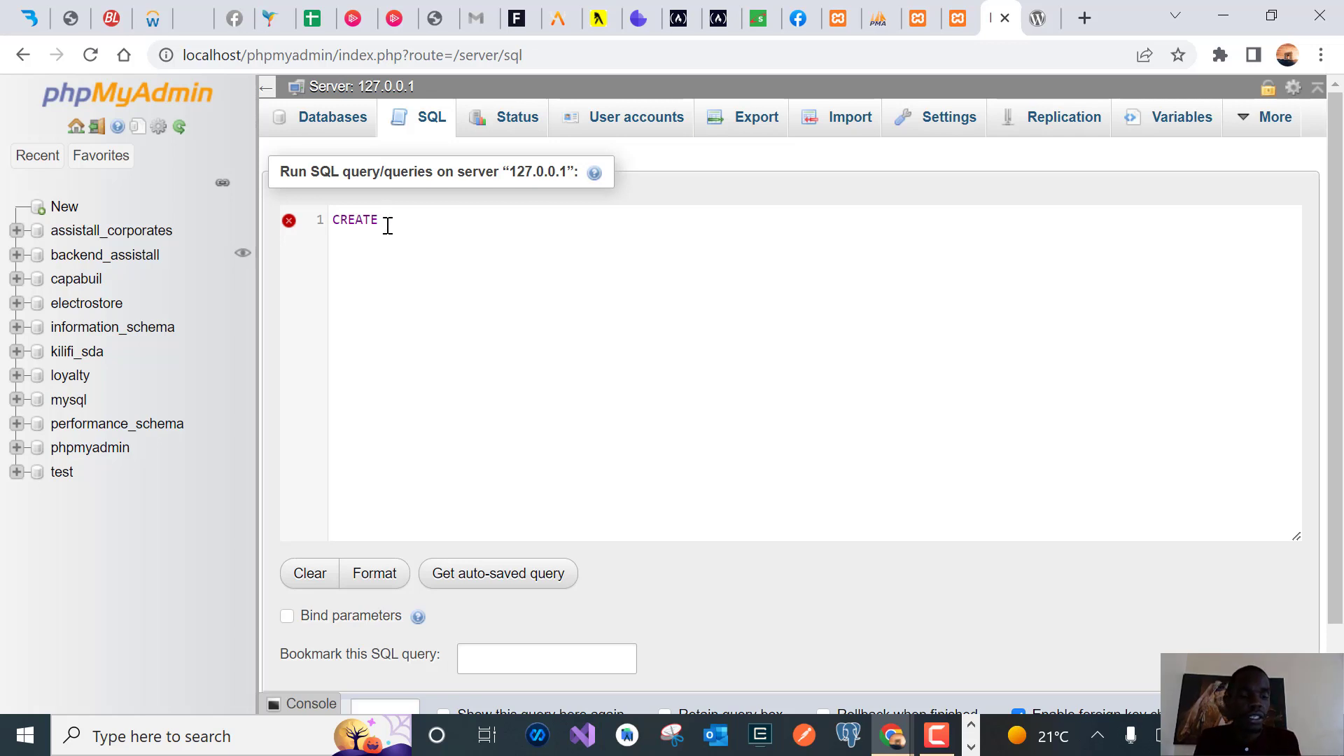
pyautogui.write('DATA')
pyautogui.press('Down')
pyautogui.press('Return')
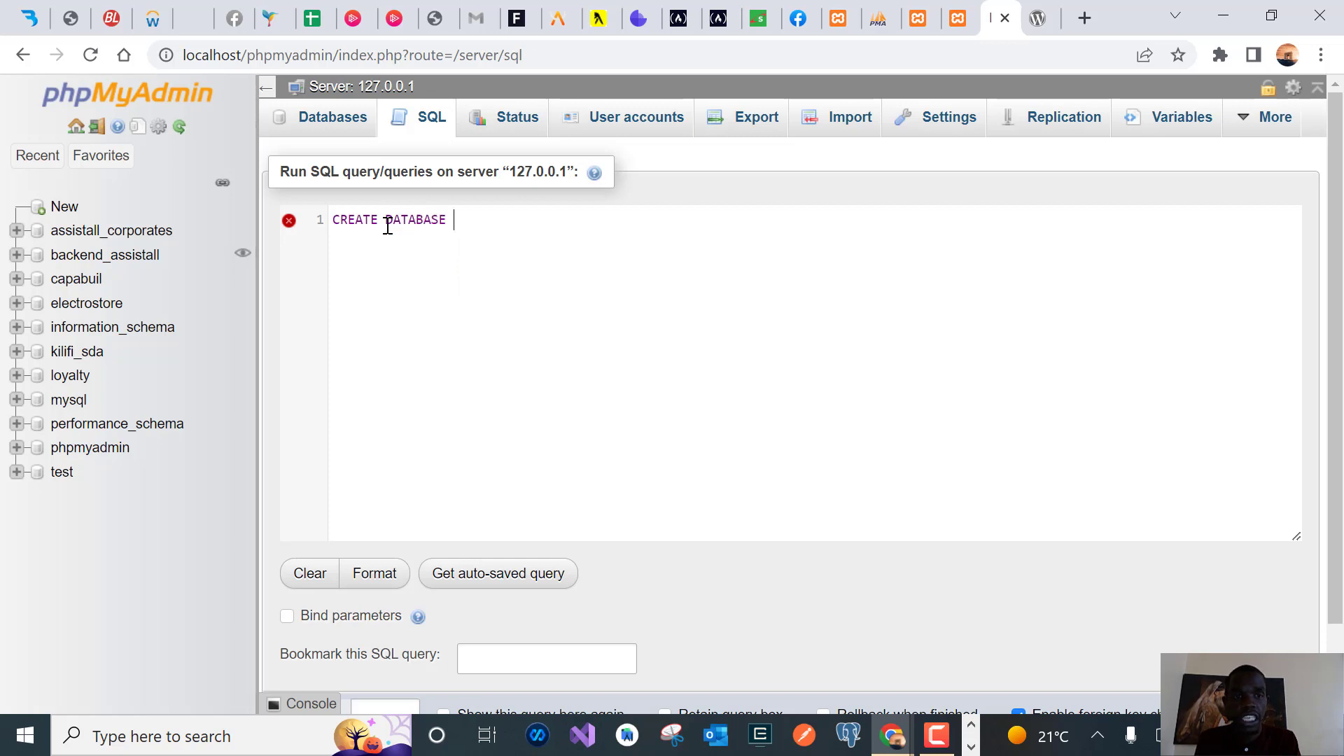
pyautogui.write('test_db;')
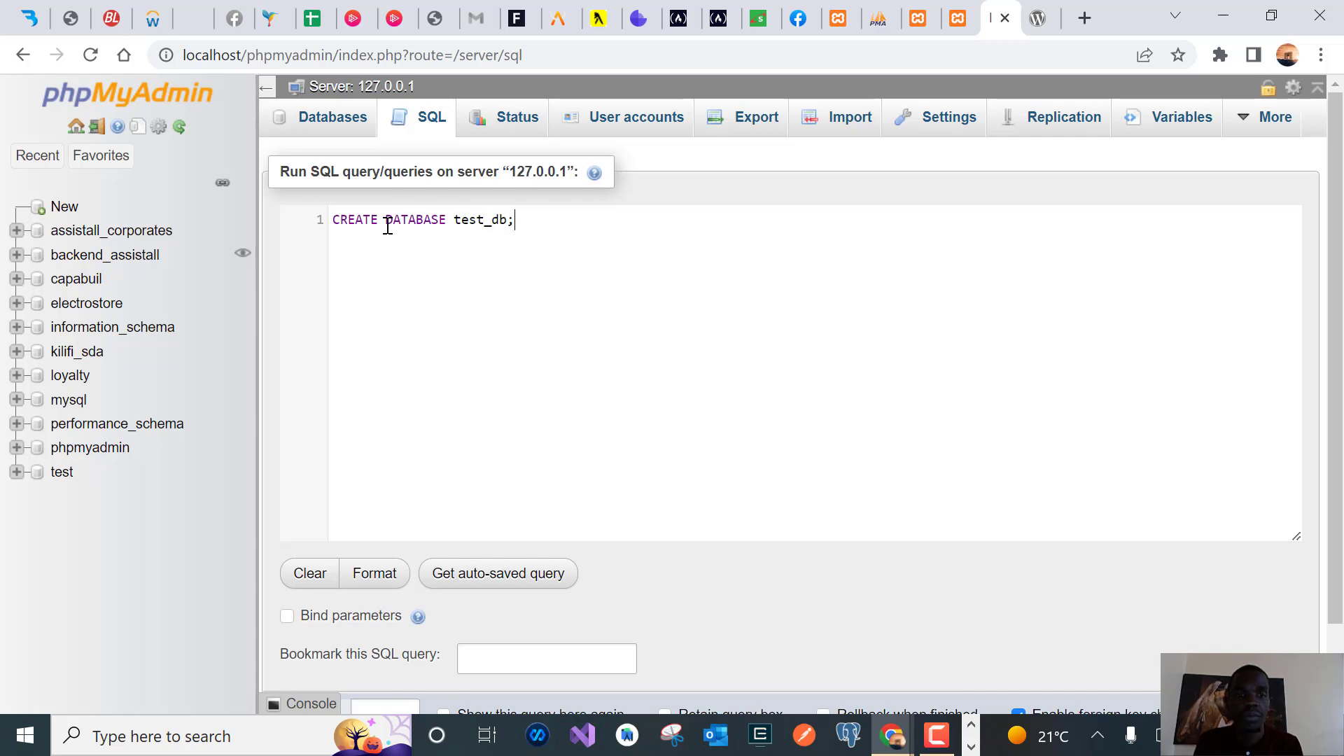
pyautogui.scroll(-1, 1250, 490)
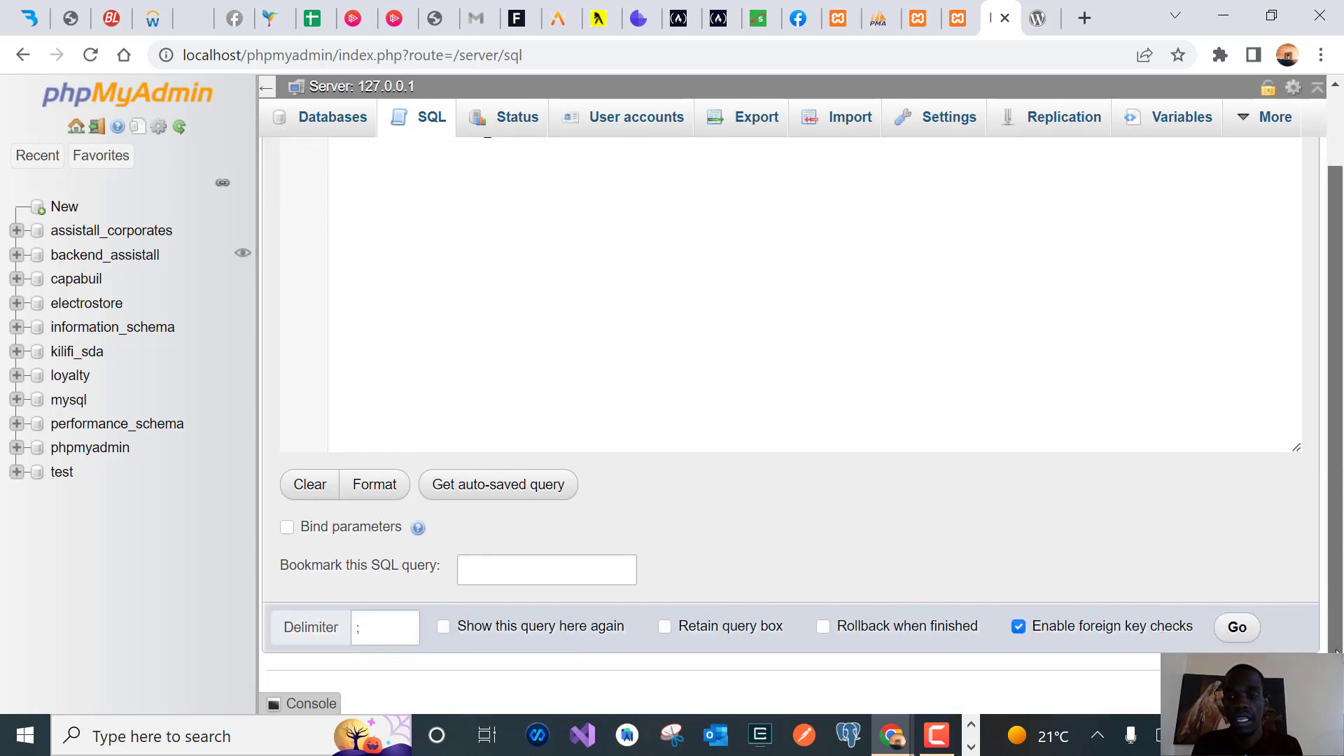
pyautogui.click(1236, 628)
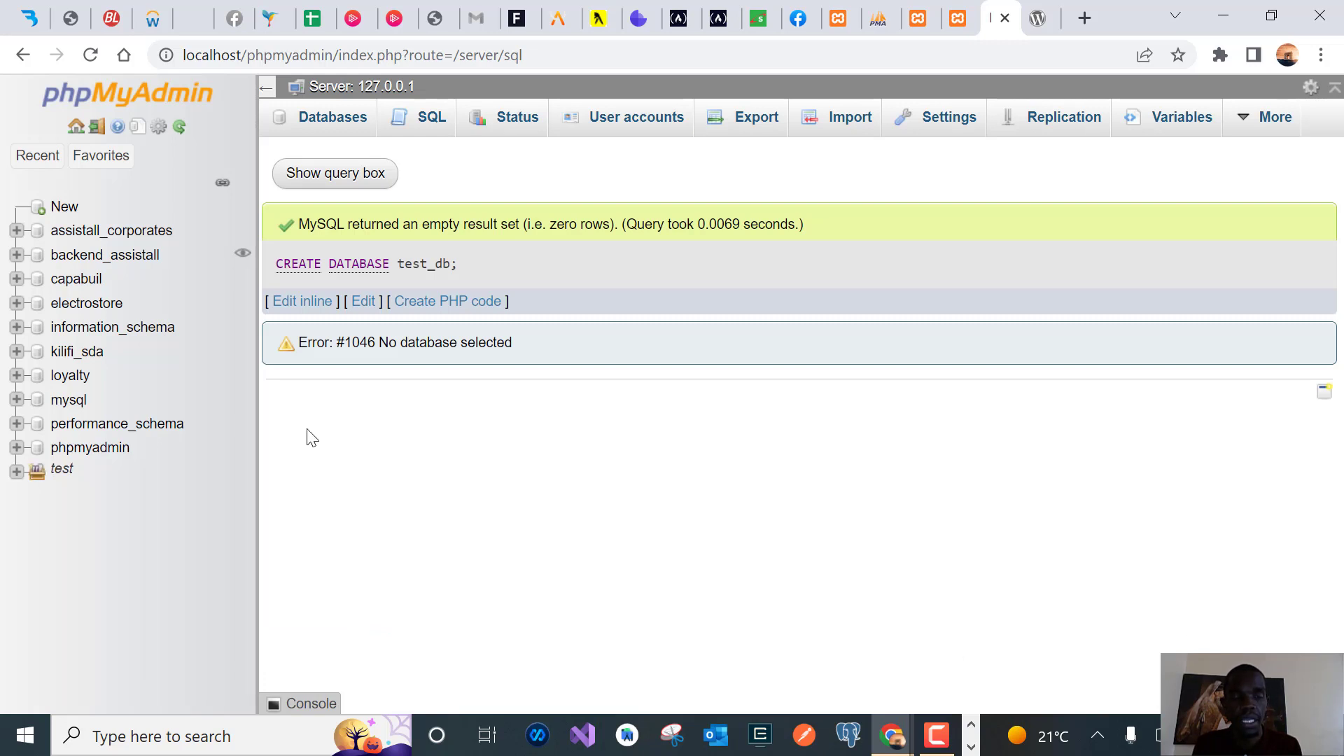
pyautogui.click(15, 471)
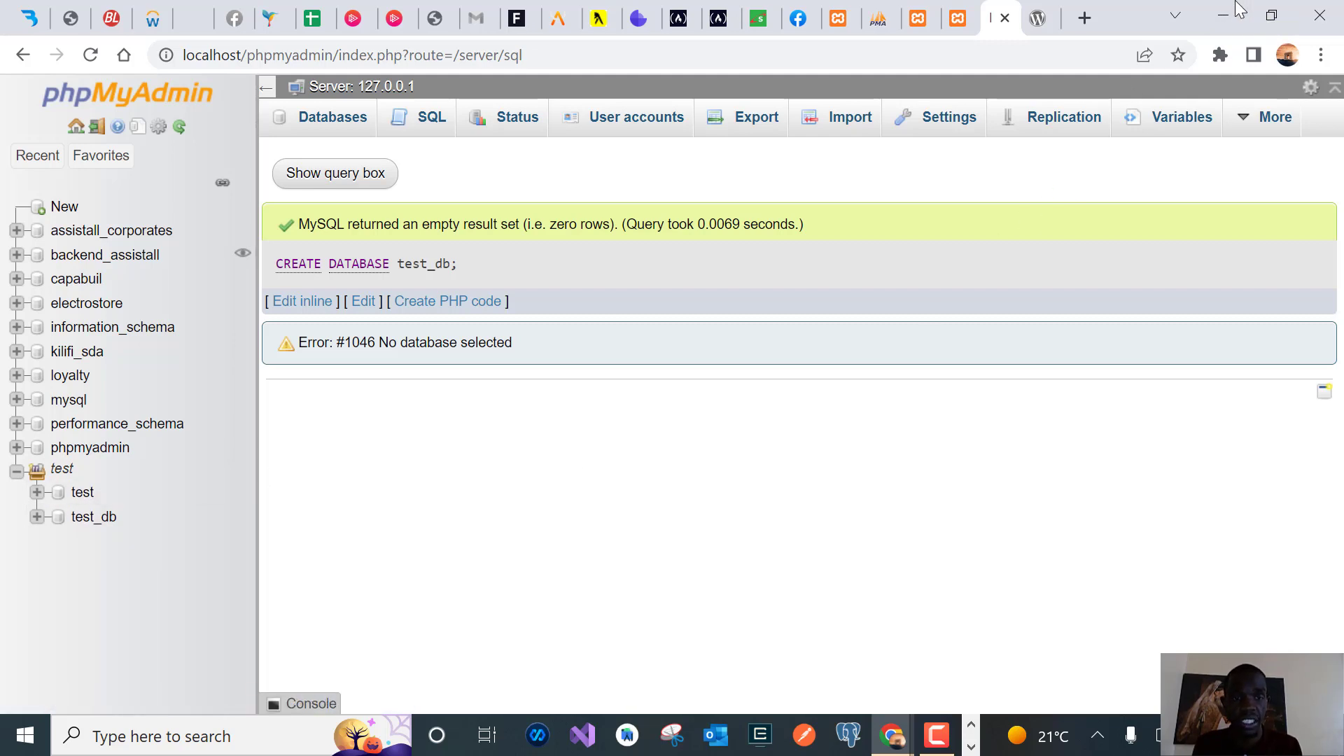
# Open the test-site folder in htdocs and open its wp-config-sample.php file
pyautogui.click(1237, 10)
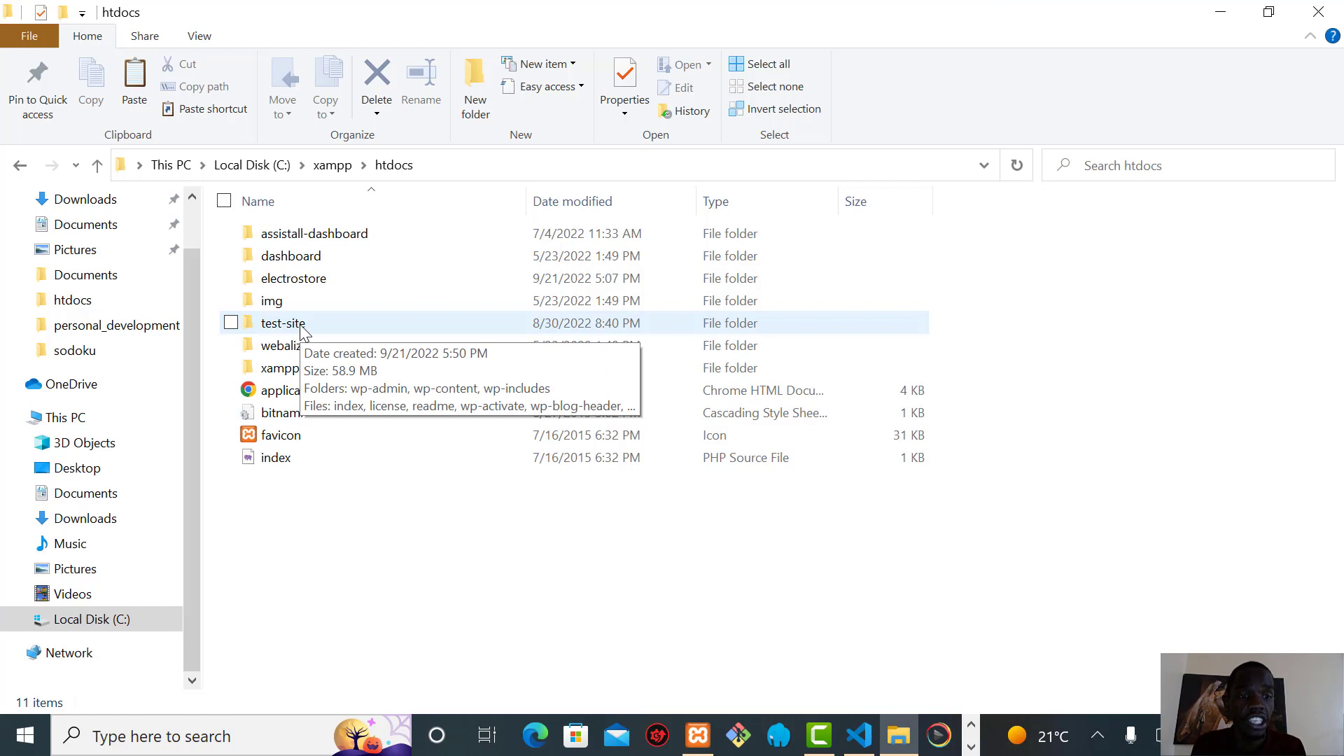
pyautogui.click(303, 332)
pyautogui.doubleClick(299, 324)
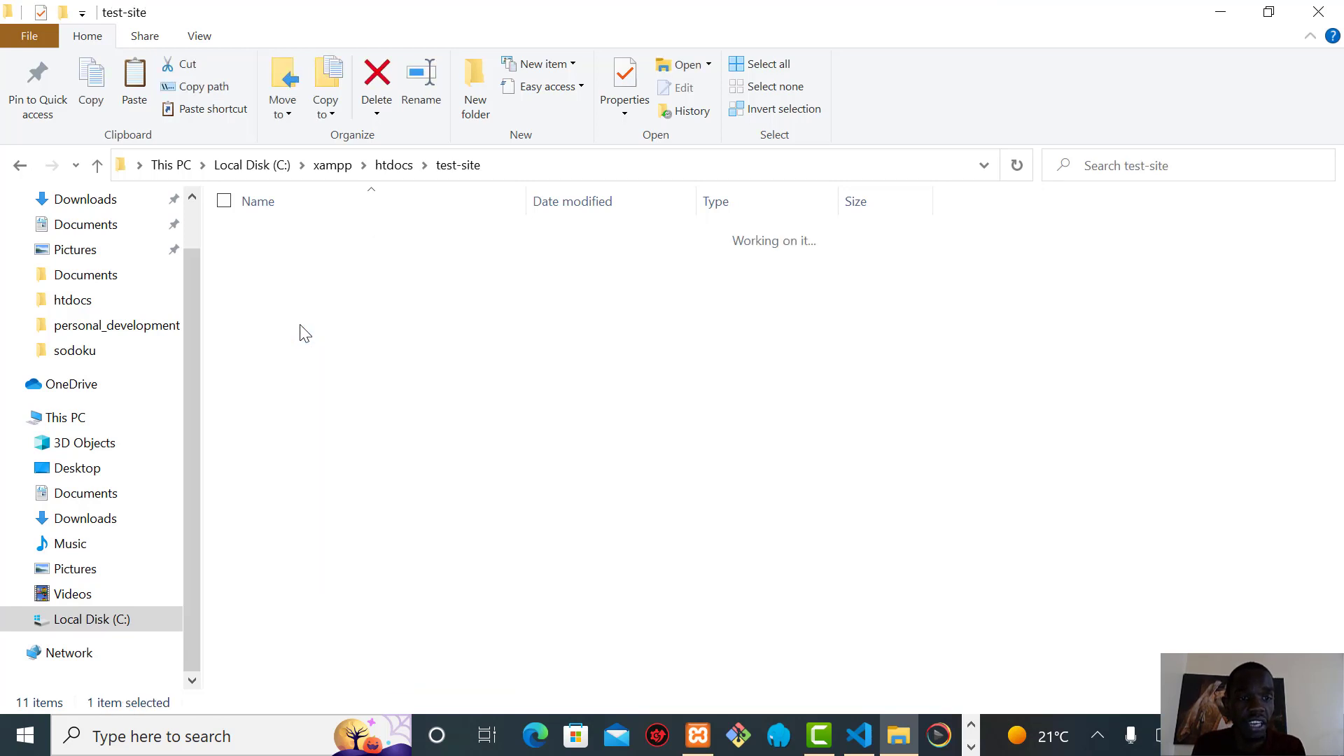
pyautogui.moveTo(327, 438)
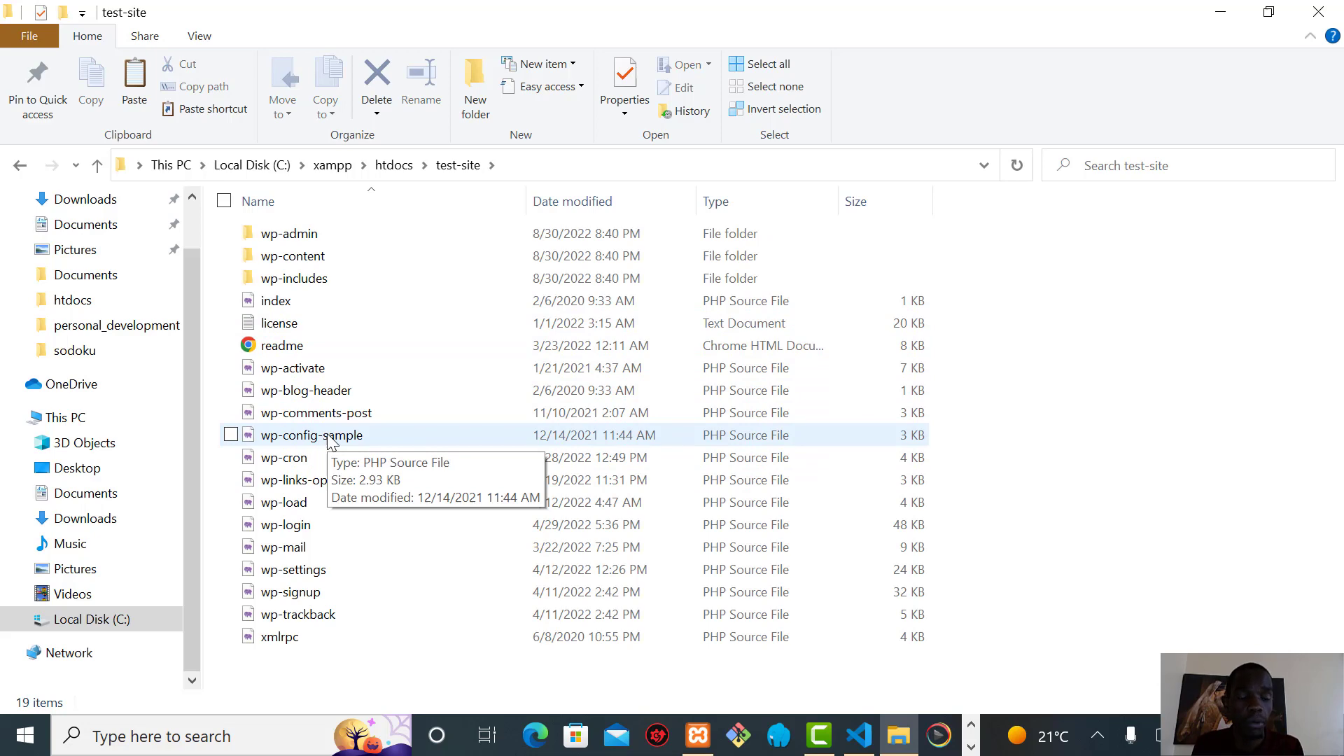
pyautogui.click(328, 436)
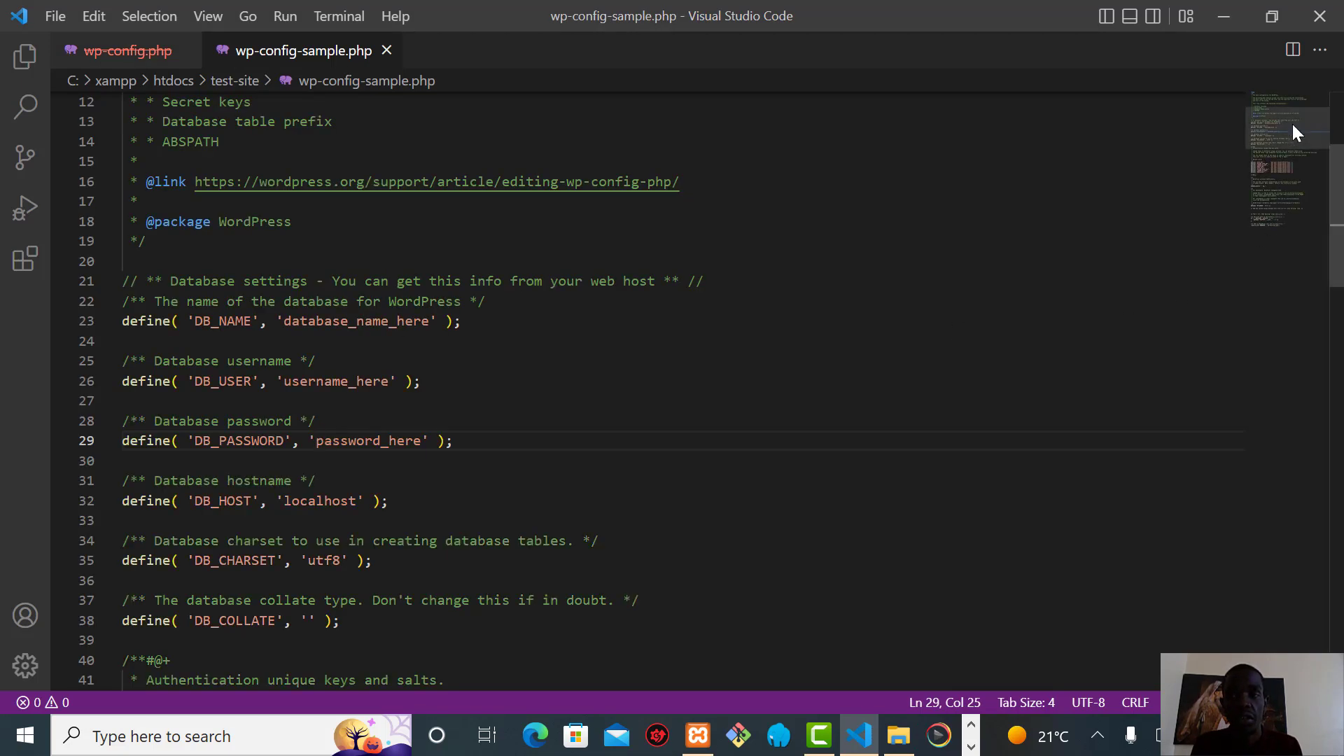
# Set the database name to test_db, the user to root, and clear the password placeholder
pyautogui.moveTo(1293, 122); pyautogui.dragTo(1282, 160)
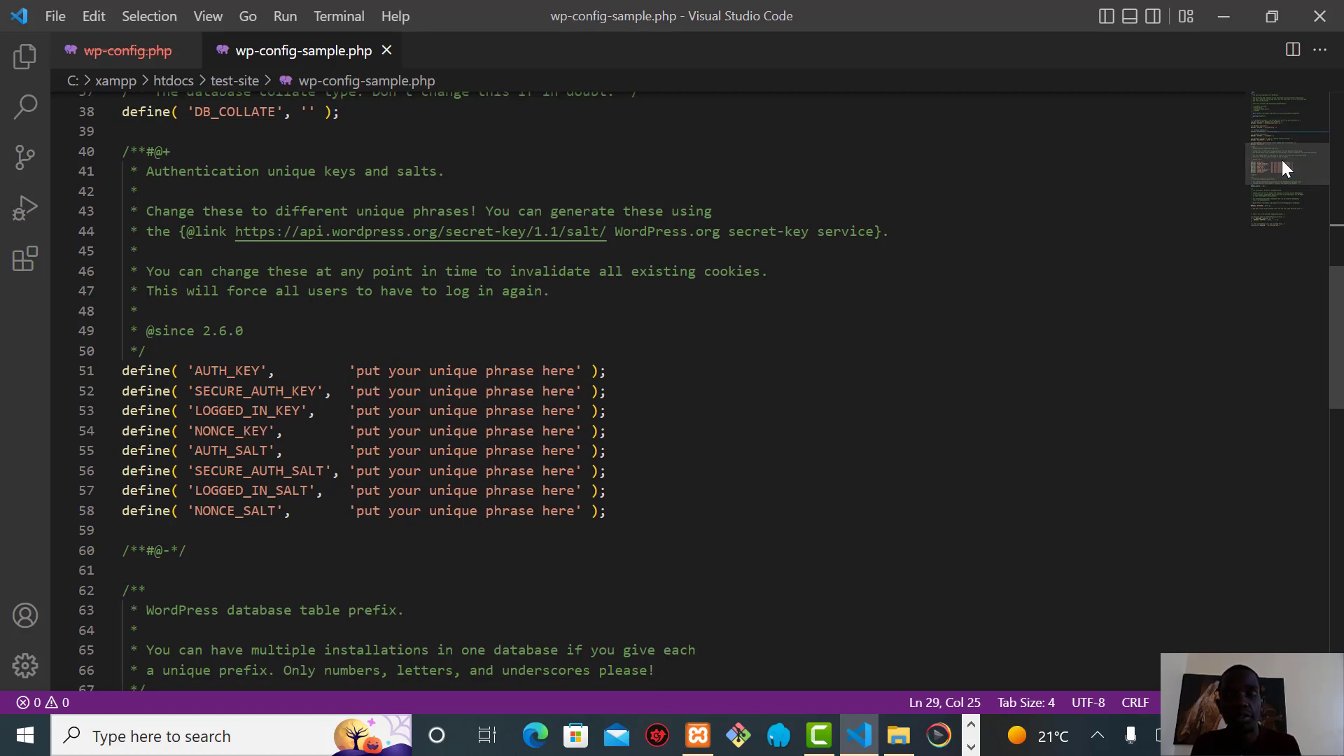
pyautogui.moveTo(1283, 160); pyautogui.dragTo(1277, 172)
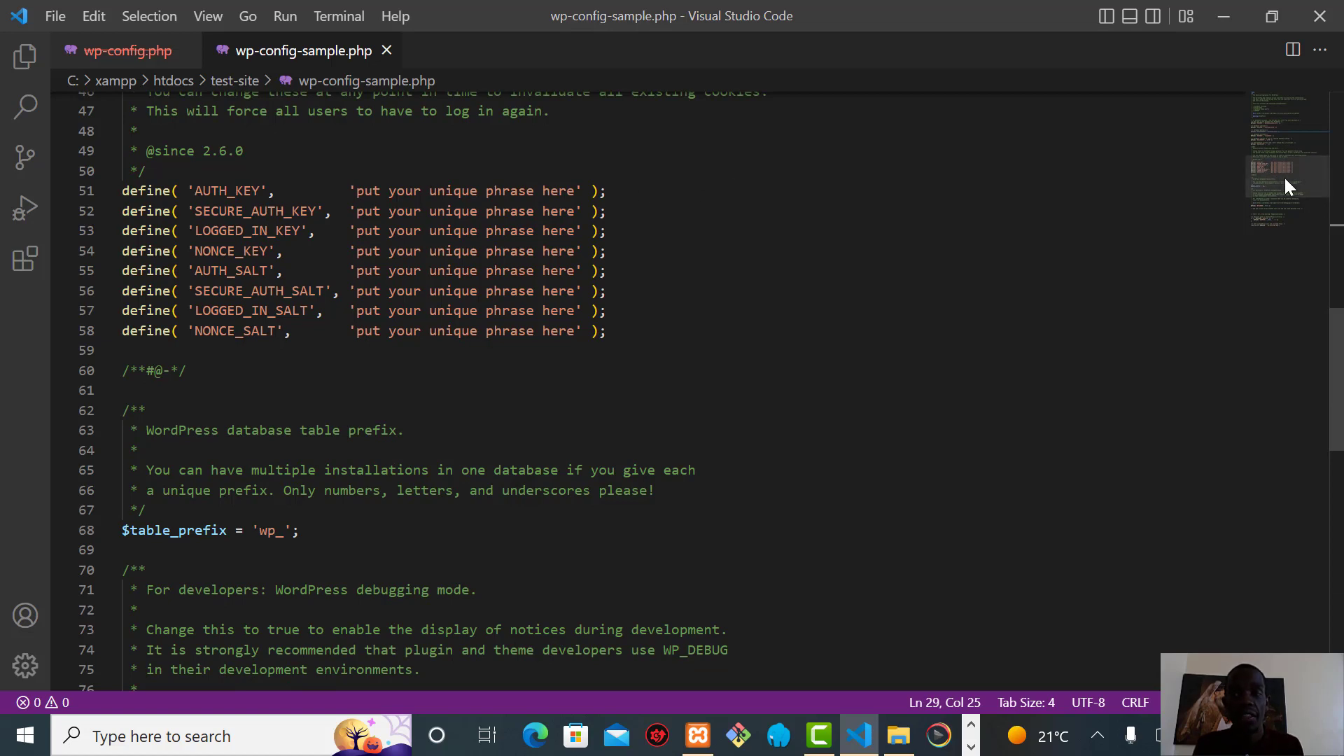
pyautogui.moveTo(1283, 178); pyautogui.dragTo(1278, 138)
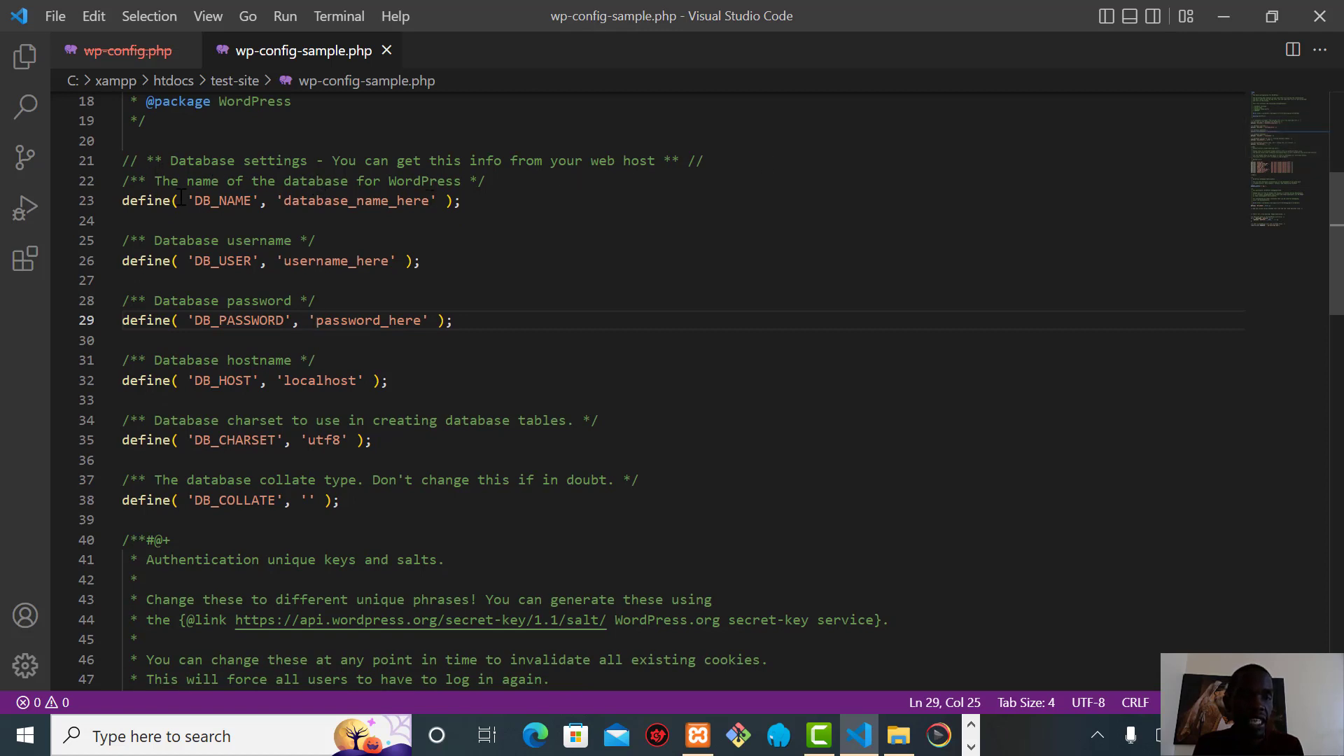
pyautogui.doubleClick(317, 203)
pyautogui.write('test_')
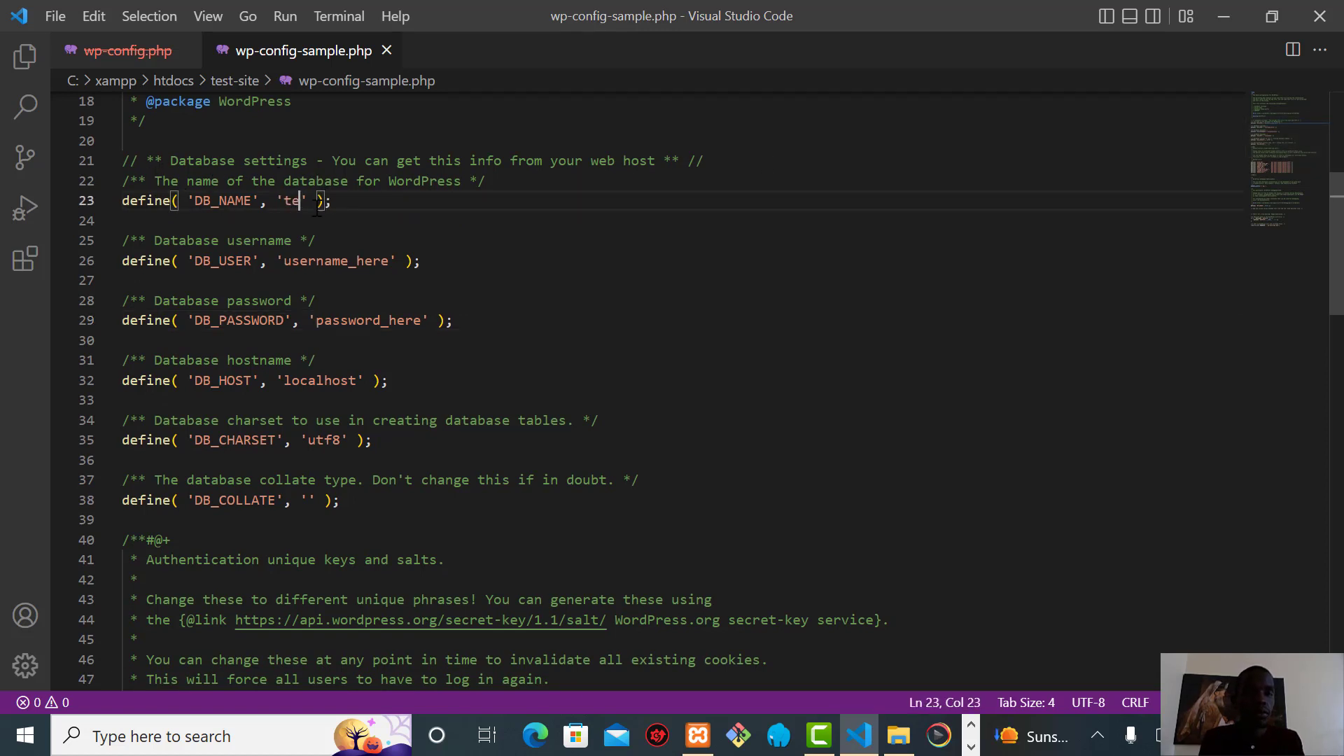
pyautogui.write('db')
pyautogui.doubleClick(344, 261)
pyautogui.write('root')
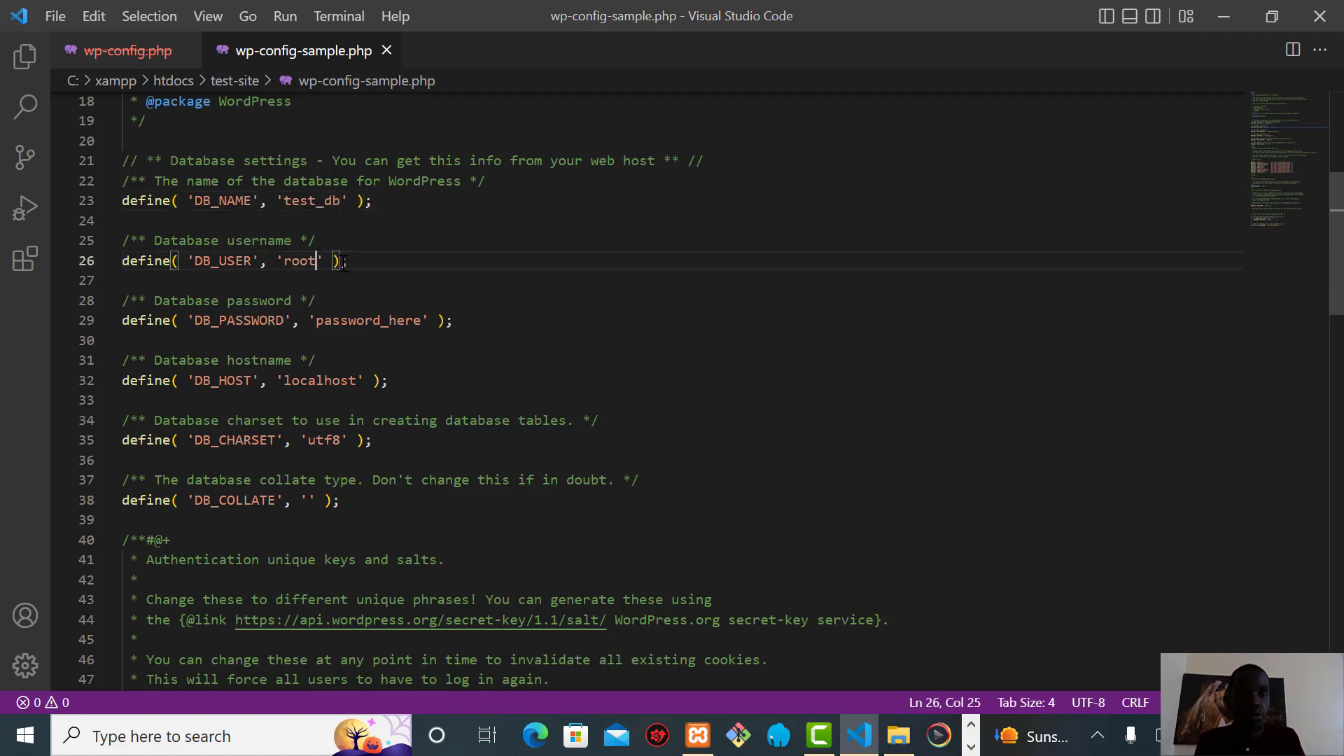
pyautogui.doubleClick(360, 321)
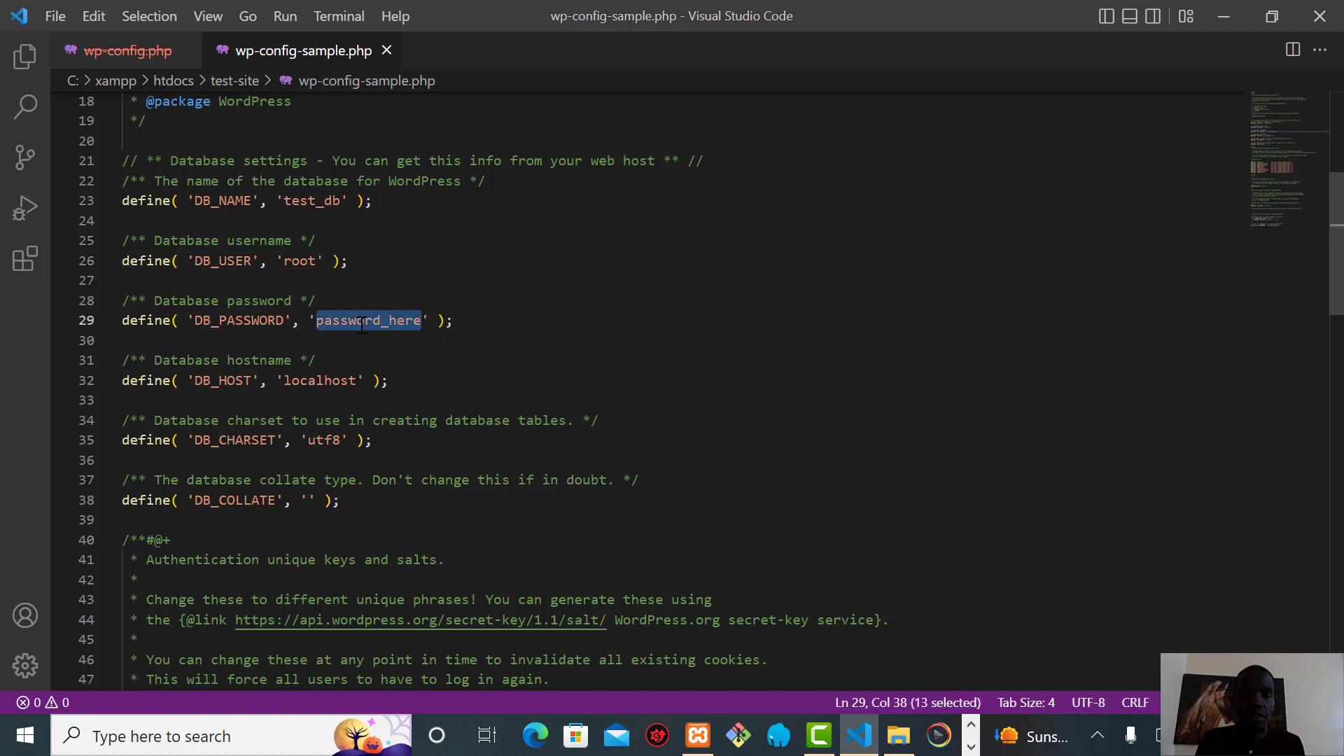
pyautogui.press('BackSpace')
# Save the edited config under the new name wp-config.php
pyautogui.click(52, 20)
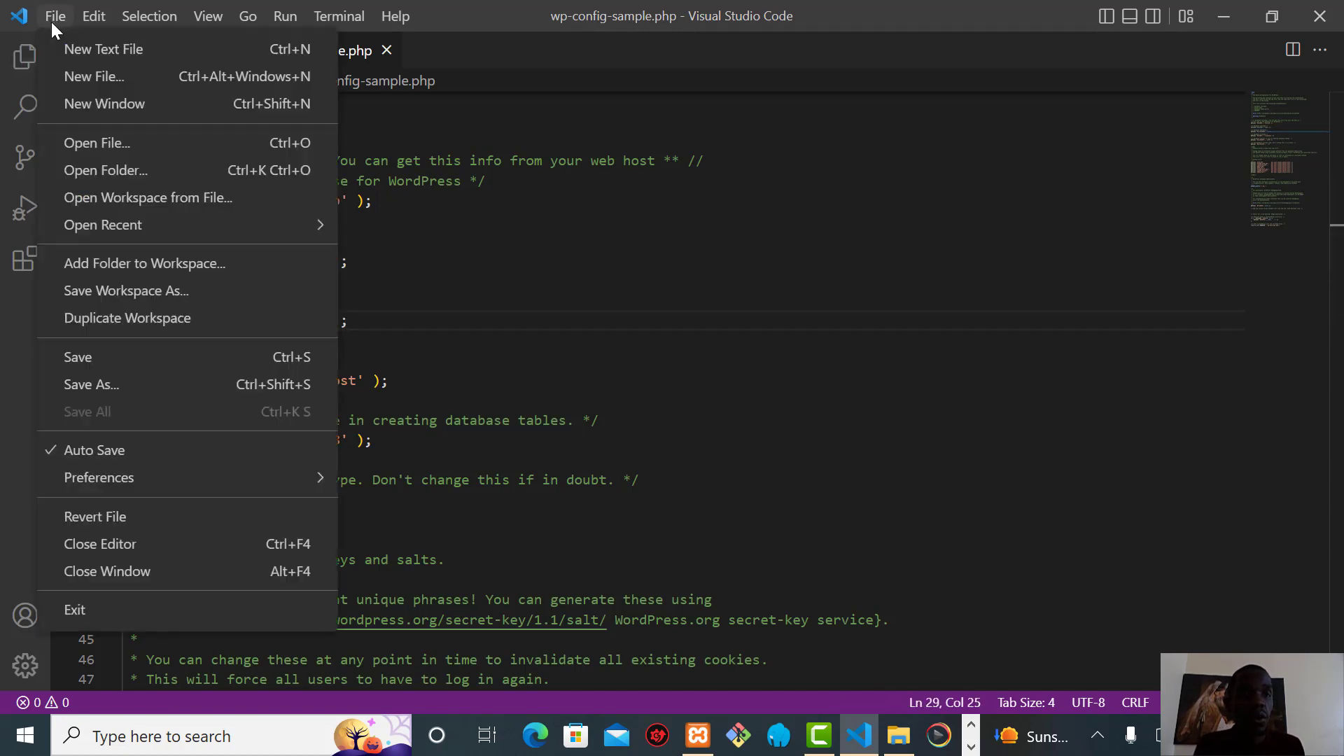
pyautogui.click(101, 385)
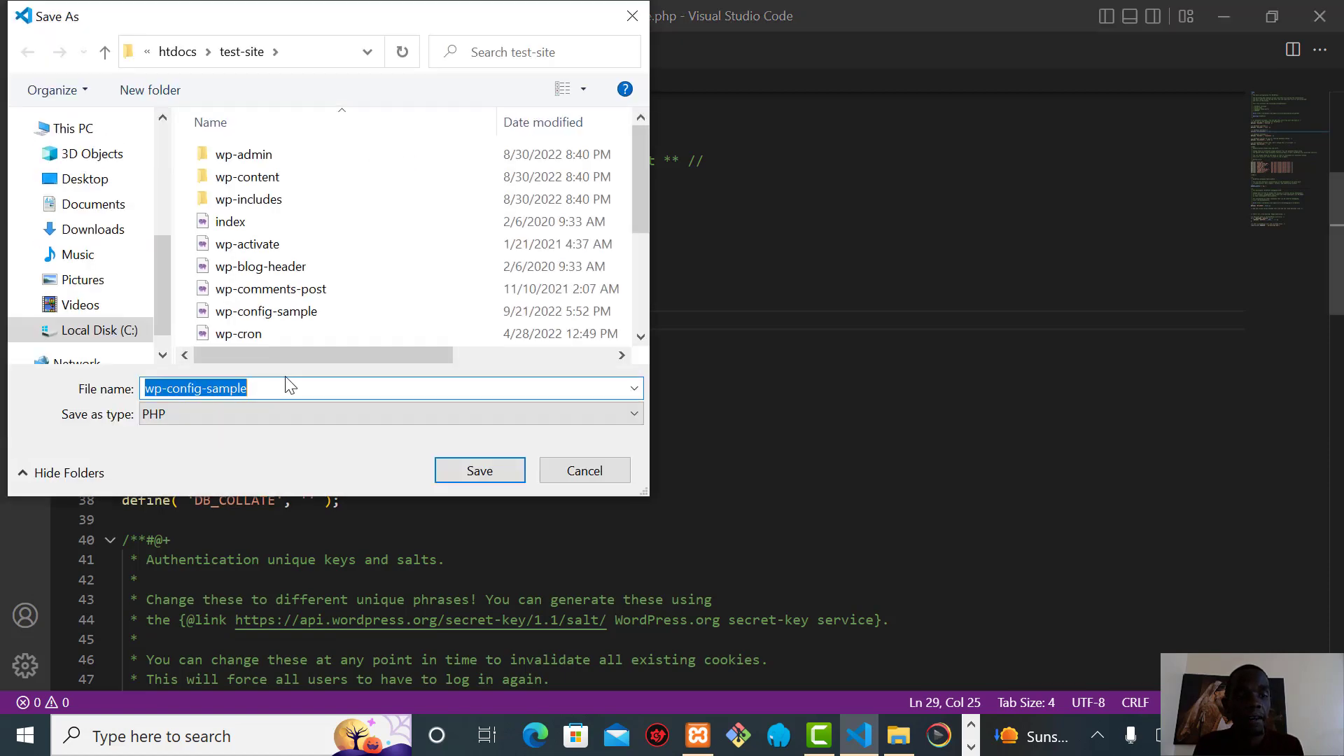
pyautogui.click(277, 387)
pyautogui.press('BackSpace')
pyautogui.press('BackSpace')
pyautogui.press('BackSpace')
pyautogui.press('BackSpace')
pyautogui.press('BackSpace')
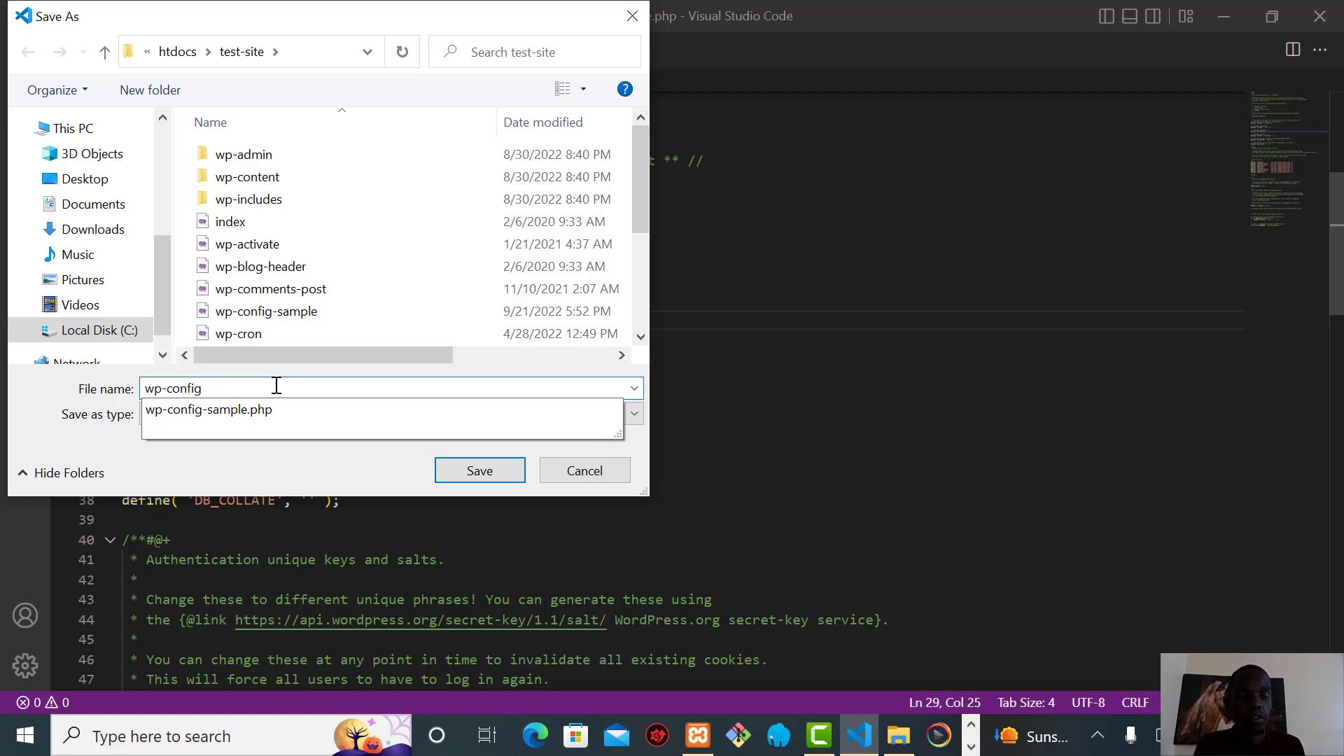
pyautogui.click(260, 467)
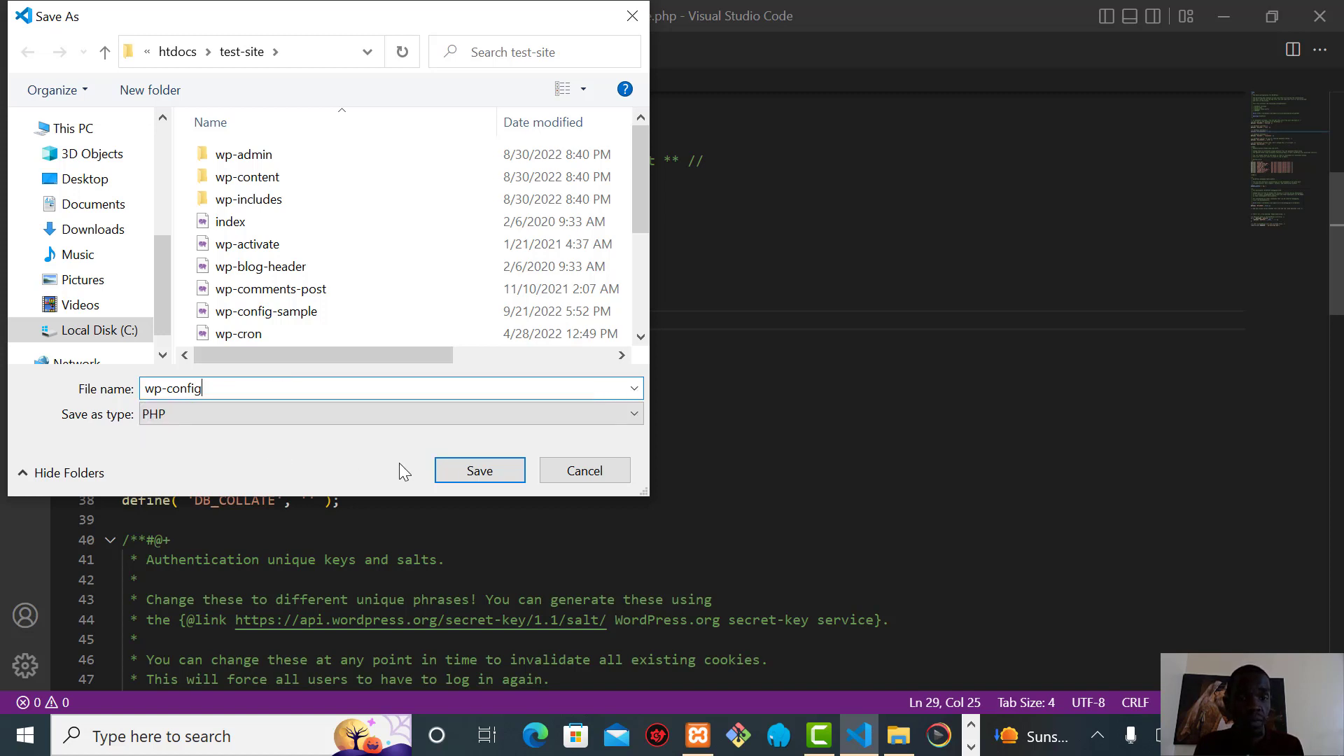
pyautogui.click(473, 472)
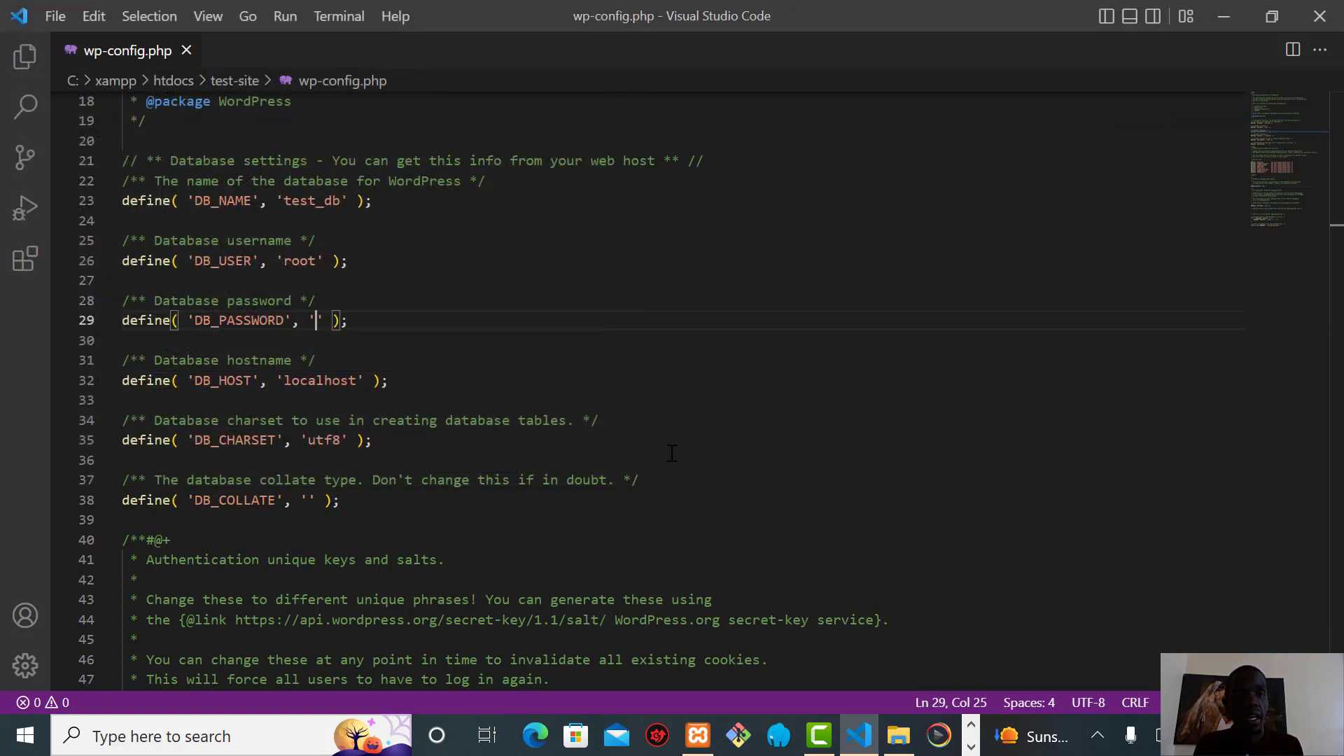
pyautogui.click(971, 747)
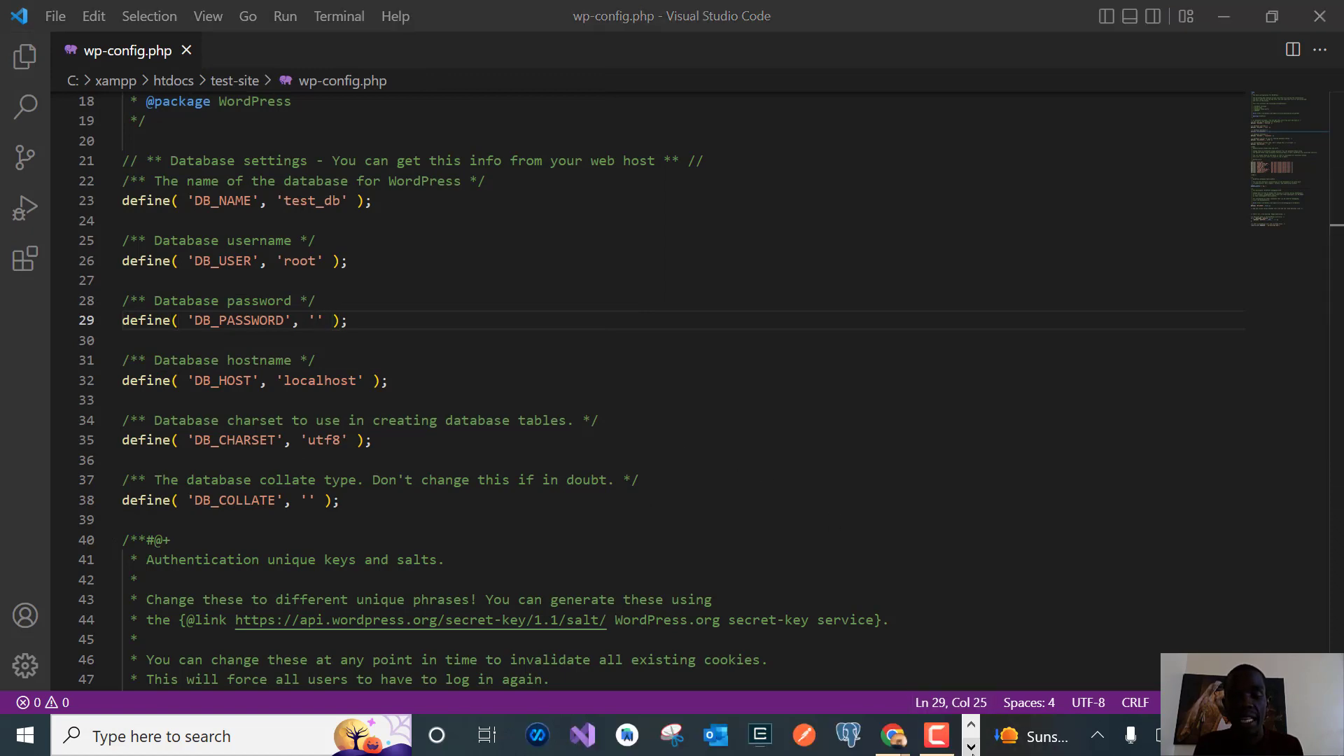
# Load localhost/test-site in the browser's WordPress tab to start the installer
pyautogui.moveTo(891, 735)
pyautogui.click(797, 661)
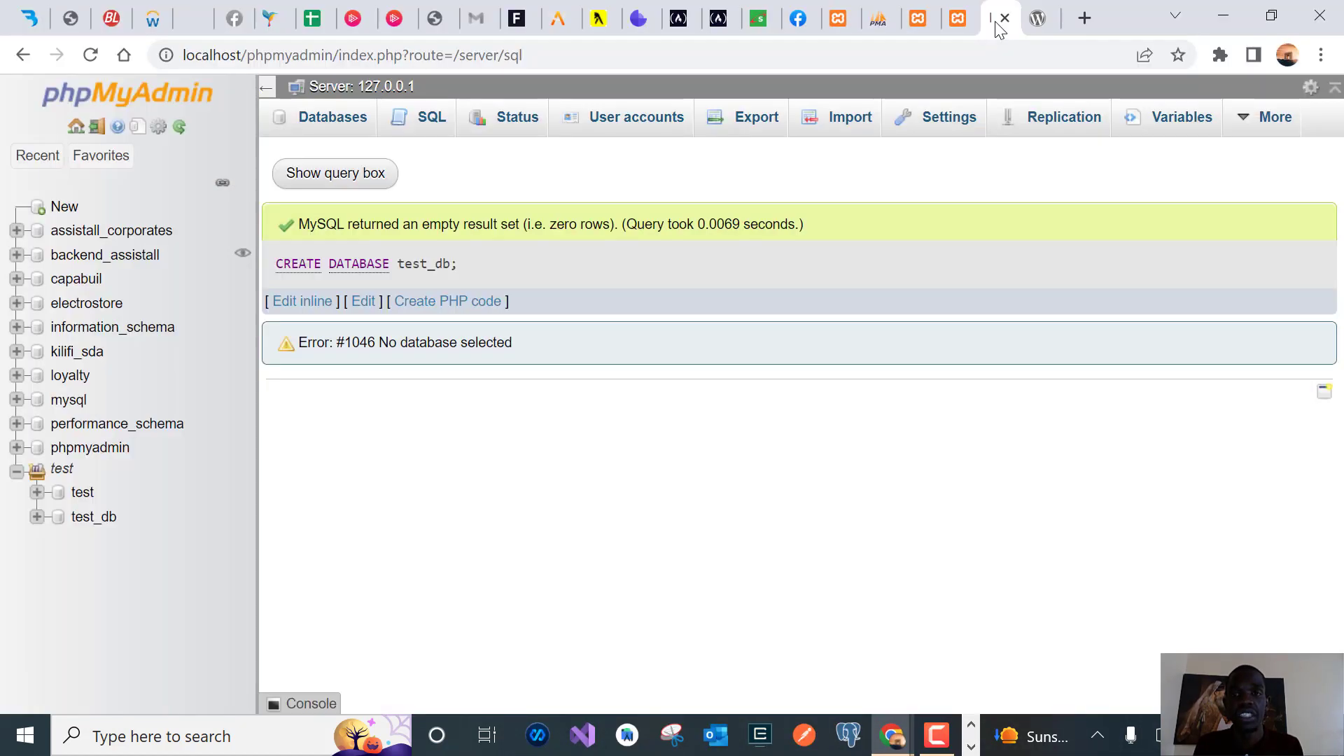
pyautogui.click(1033, 17)
pyautogui.click(823, 56)
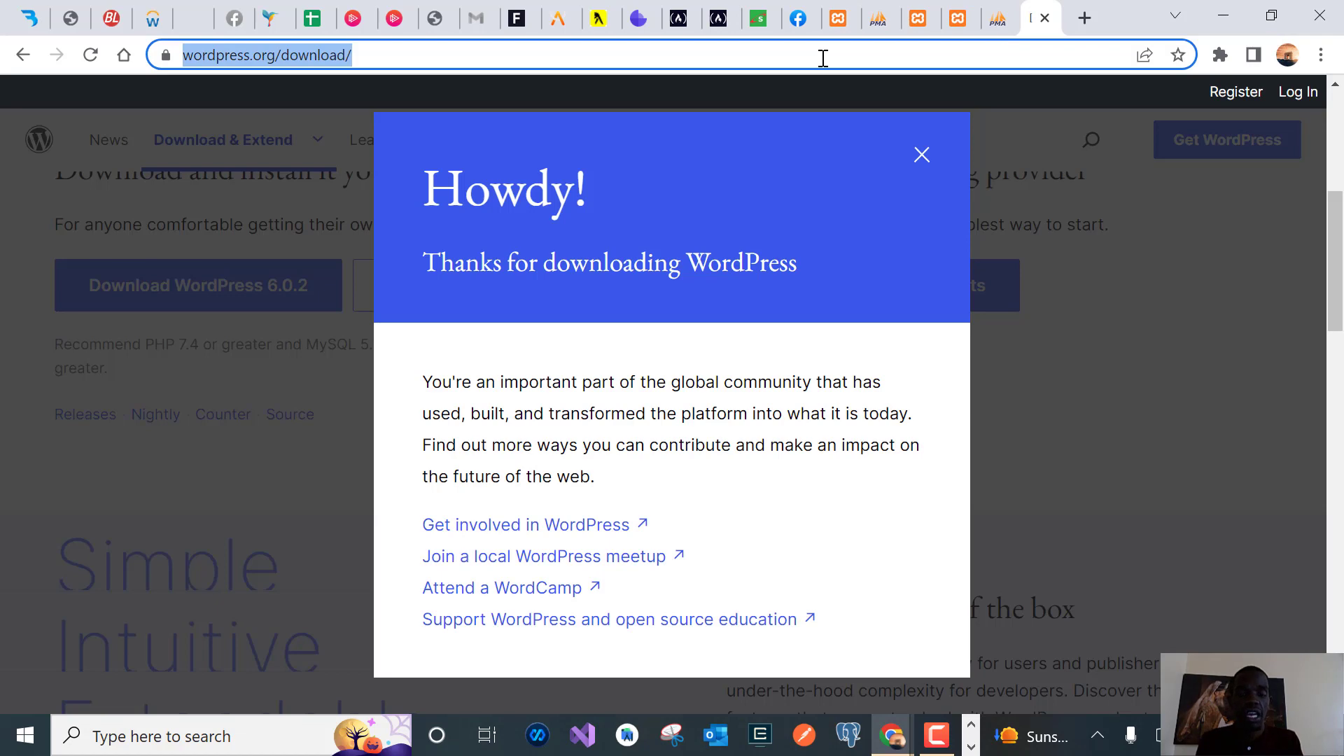
pyautogui.write('local')
pyautogui.press('Right')
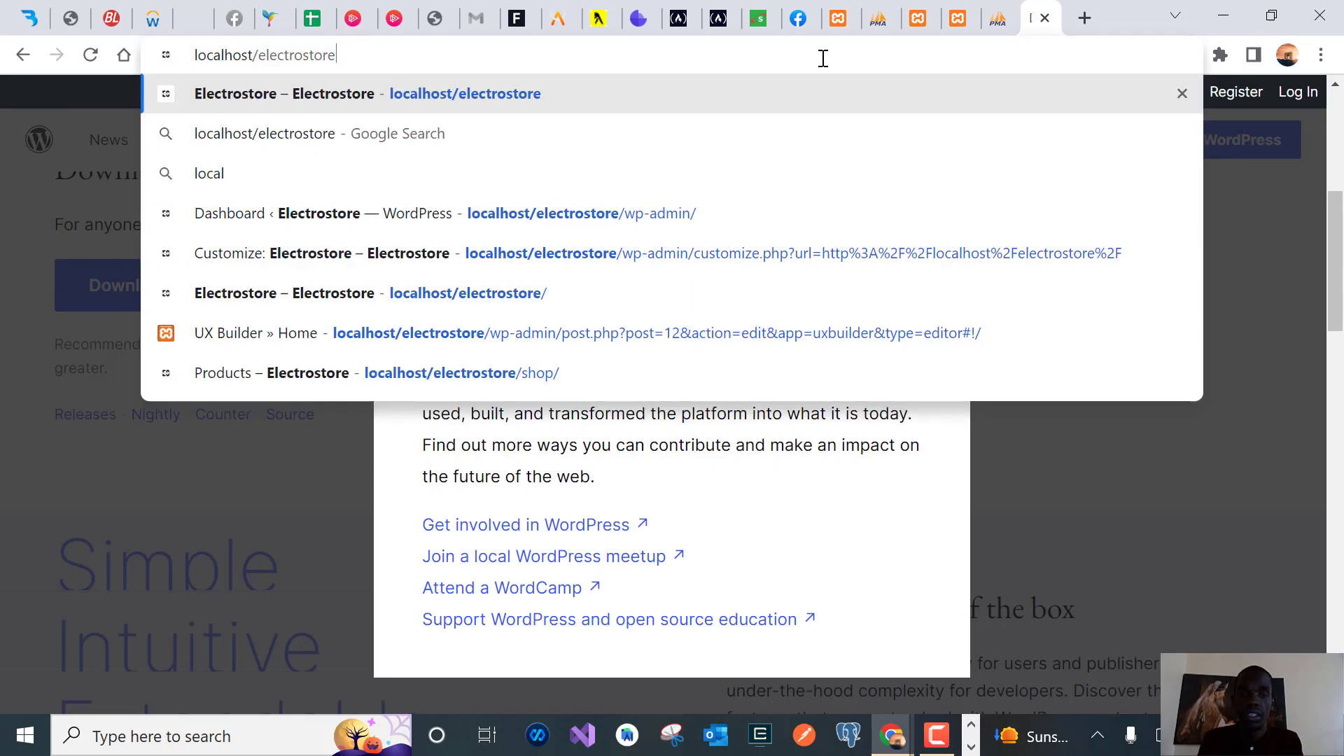
pyautogui.press('BackSpace')
pyautogui.press('BackSpace')
pyautogui.press('BackSpace')
pyautogui.press('BackSpace')
pyautogui.press('BackSpace')
pyautogui.press('BackSpace')
pyautogui.press('BackSpace')
pyautogui.press('BackSpace')
pyautogui.press('BackSpace')
pyautogui.press('BackSpace')
pyautogui.press('BackSpace')
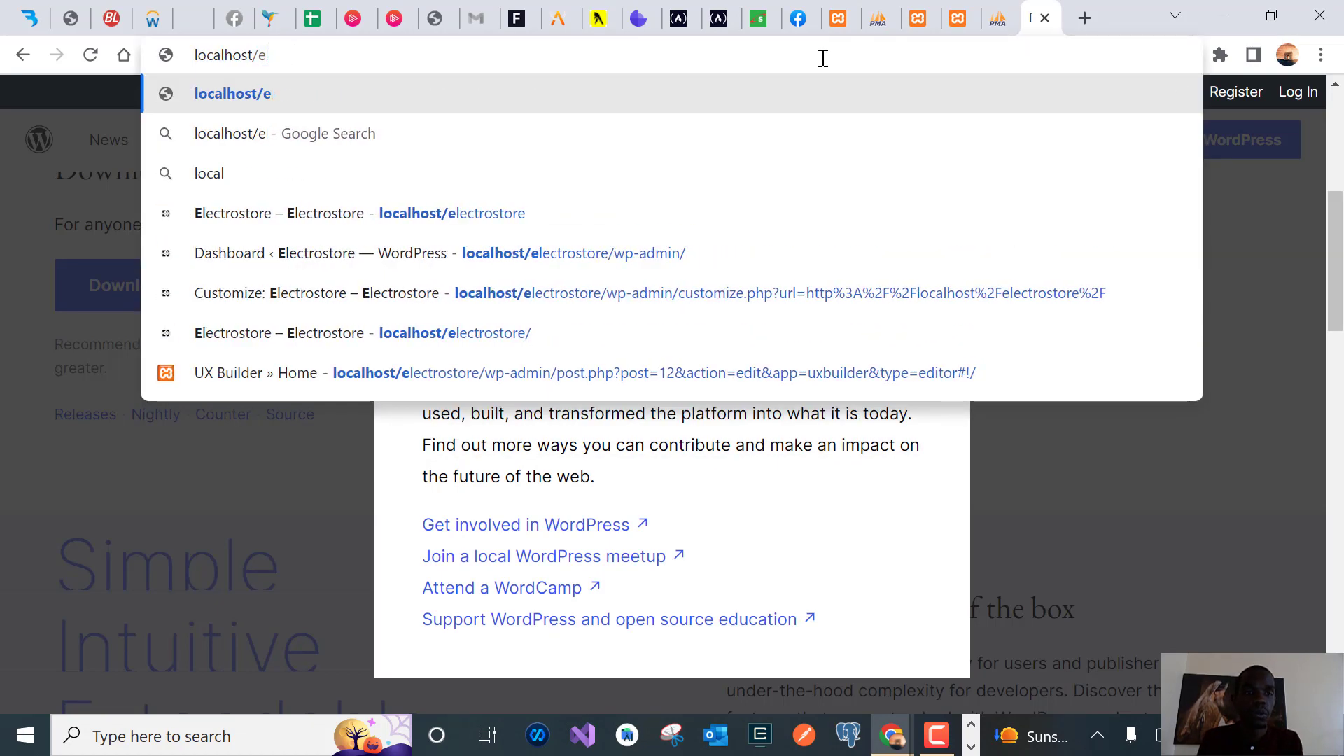
pyautogui.press('BackSpace')
pyautogui.write('test')
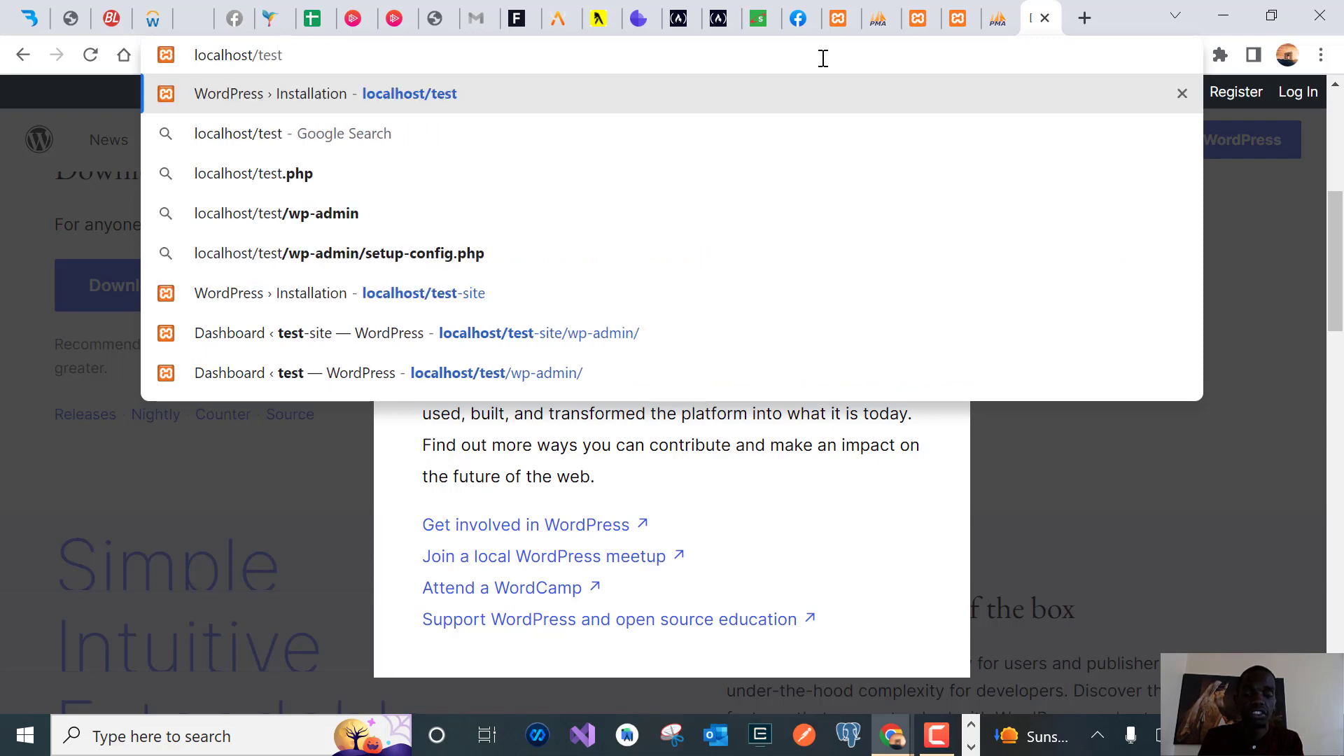
pyautogui.write('-')
pyautogui.press('BackSpace')
pyautogui.write('-s')
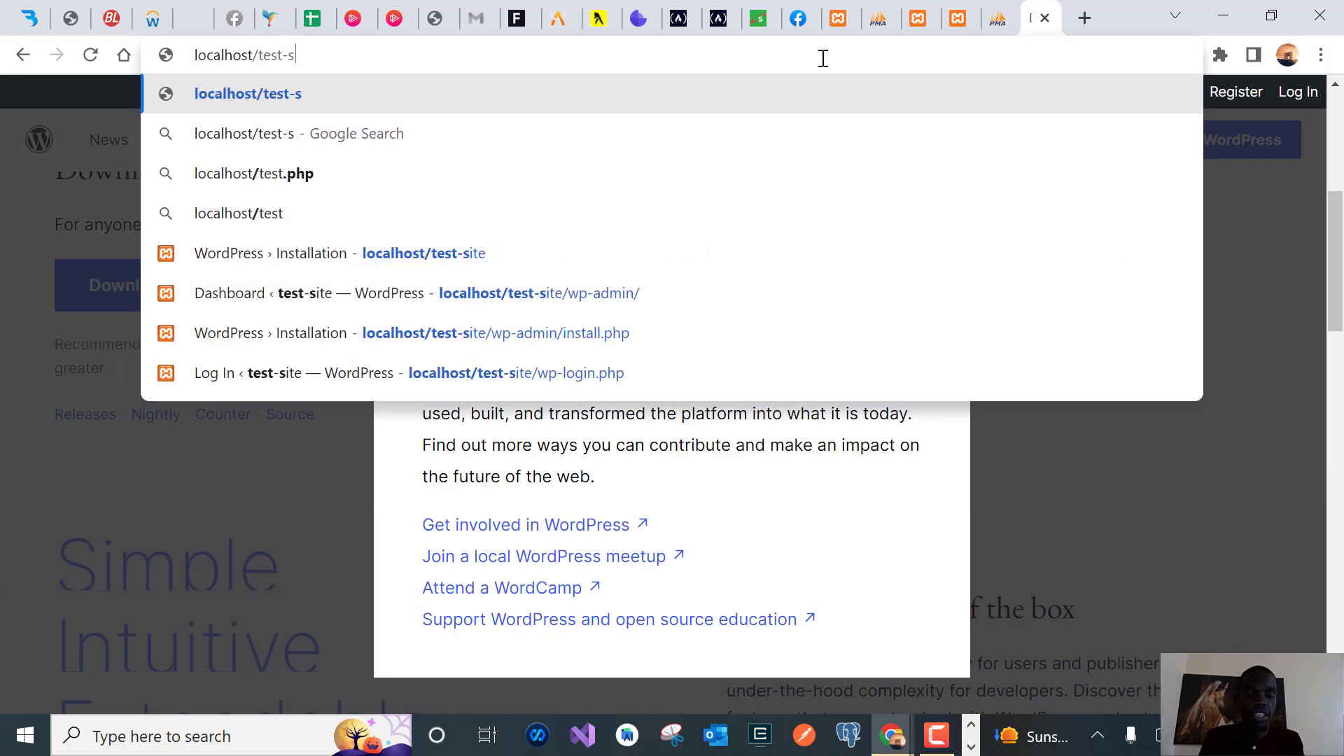
pyautogui.write('ite')
pyautogui.press('Return')
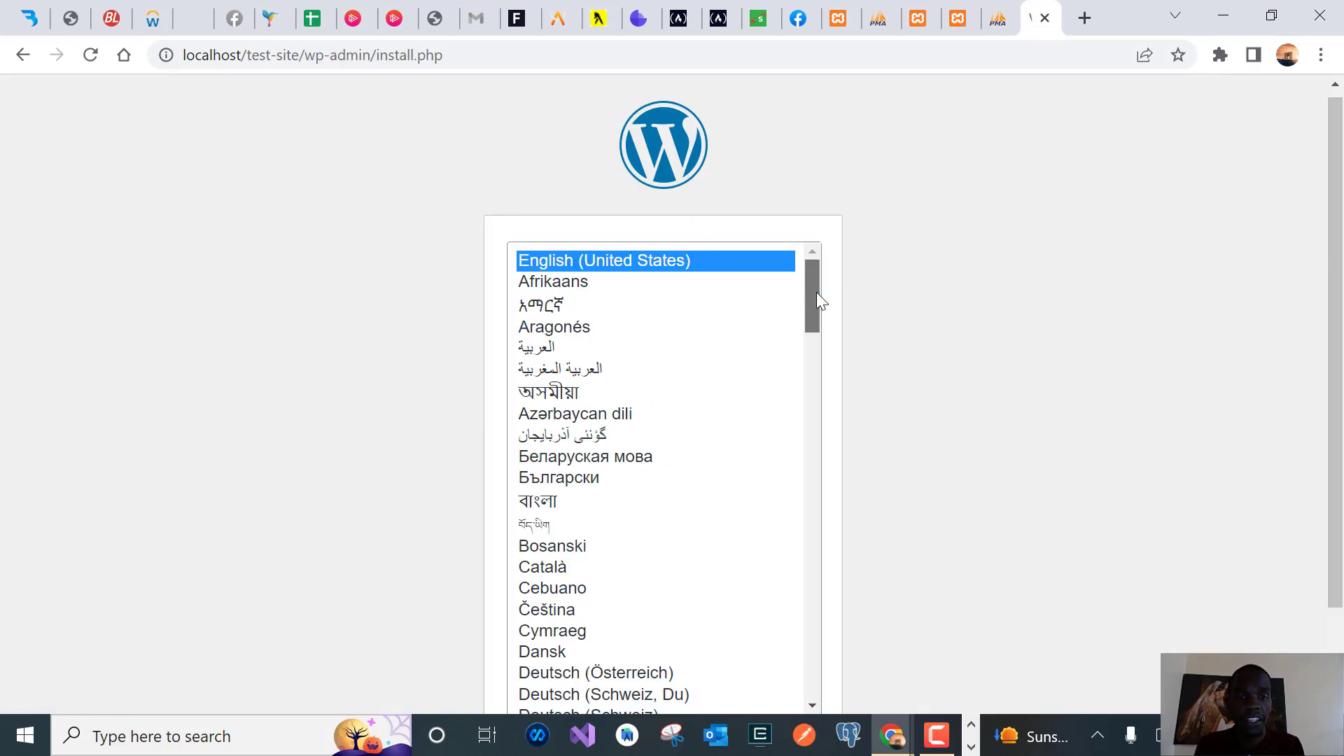
# Keep English (United States) as the installation language and continue
pyautogui.moveTo(816, 292); pyautogui.dragTo(864, 261)
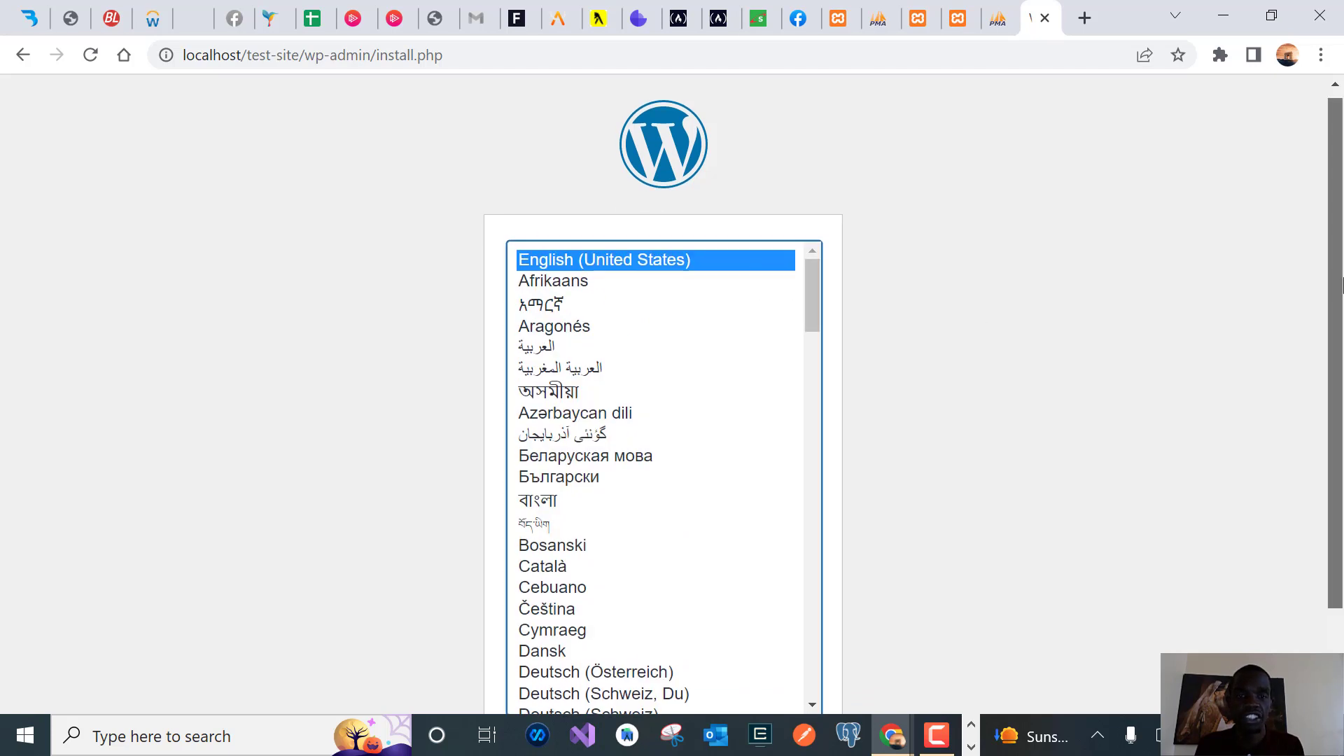
pyautogui.moveTo(1343, 284); pyautogui.dragTo(1342, 360)
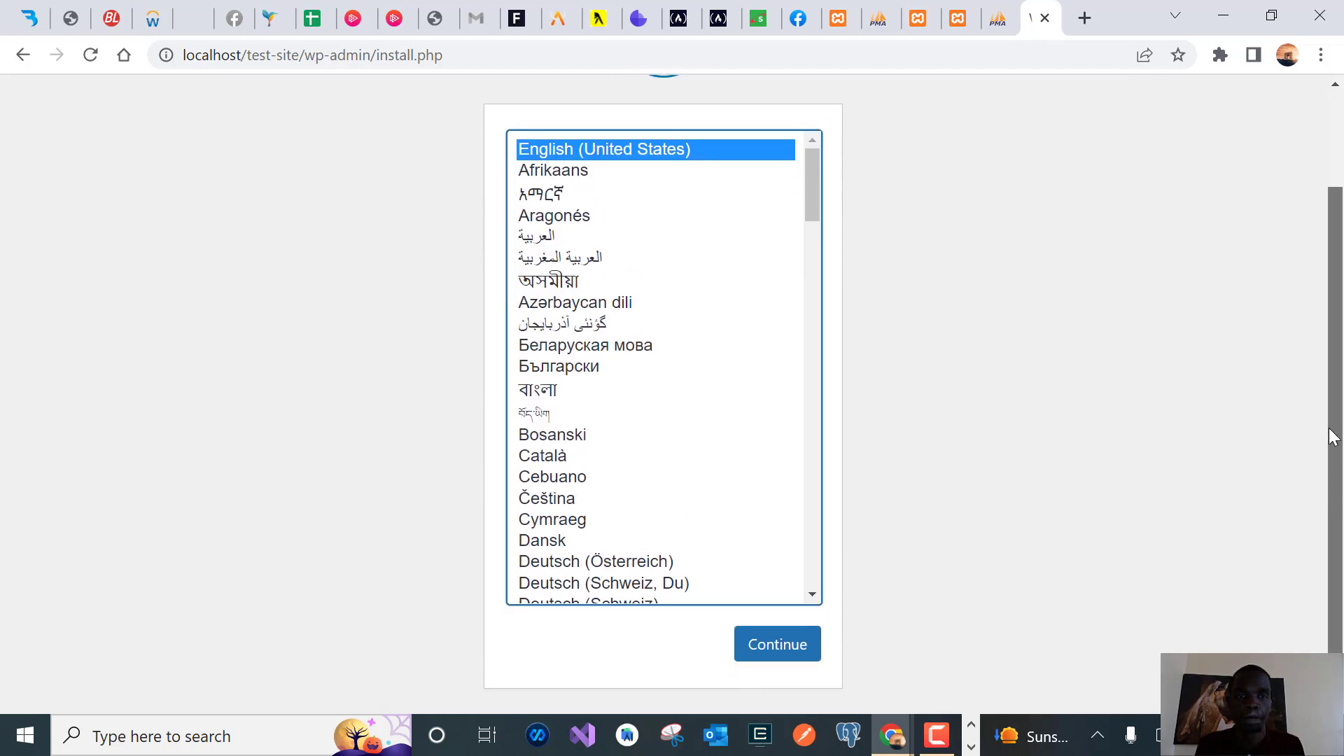
pyautogui.click(790, 645)
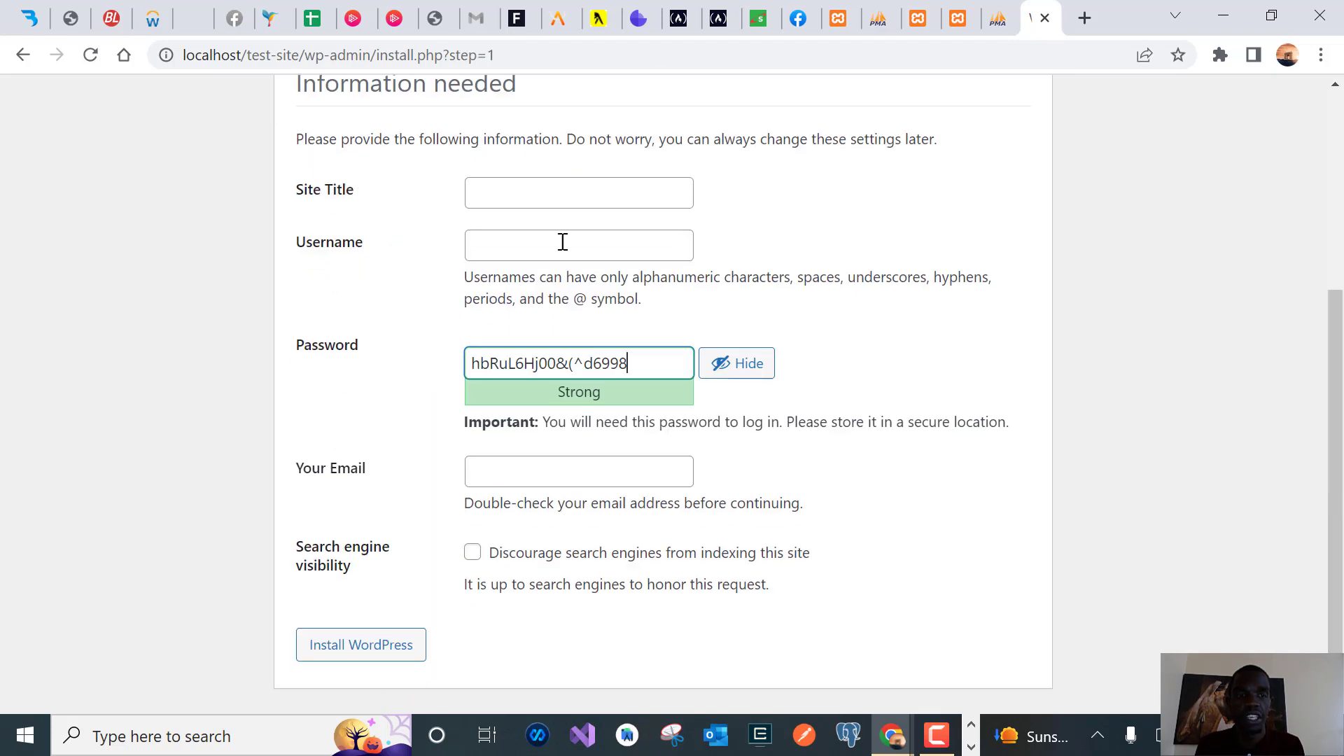
# Enter 'test' as both the Site Title and the admin Username
pyautogui.click(506, 183)
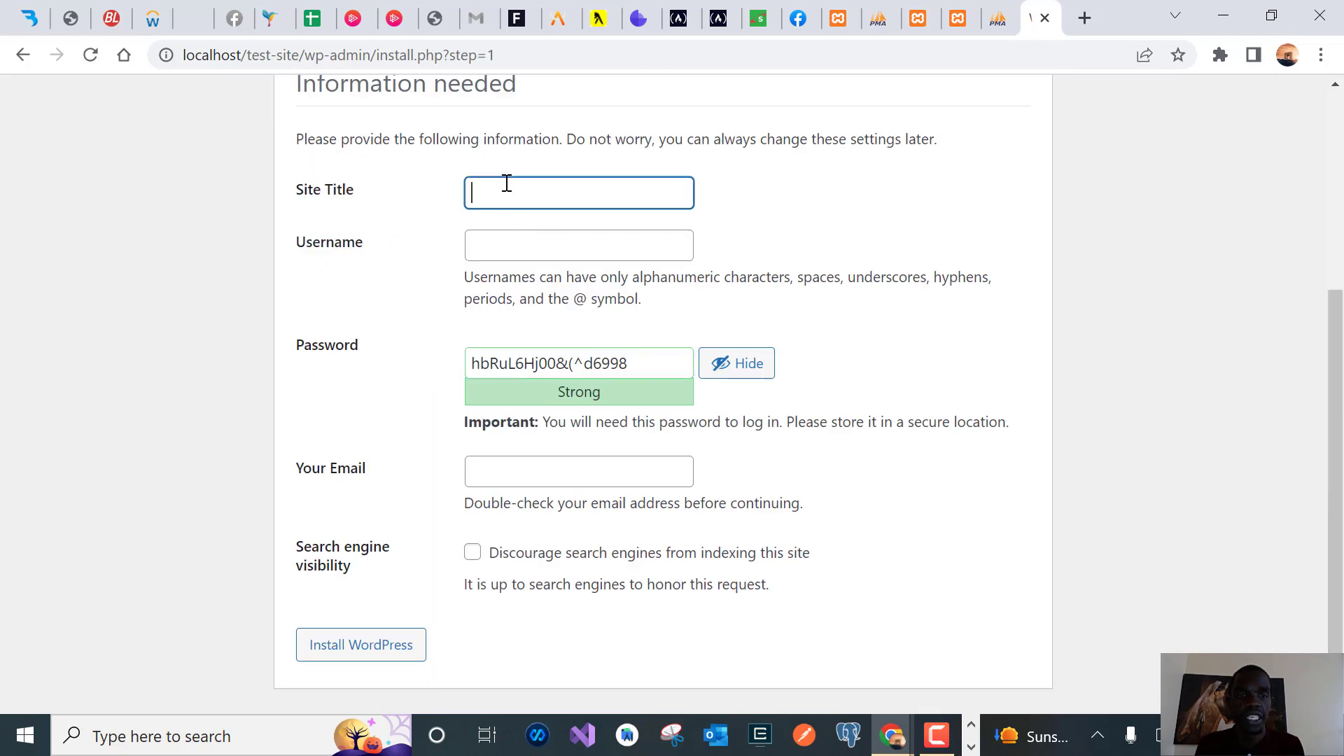
pyautogui.write('test')
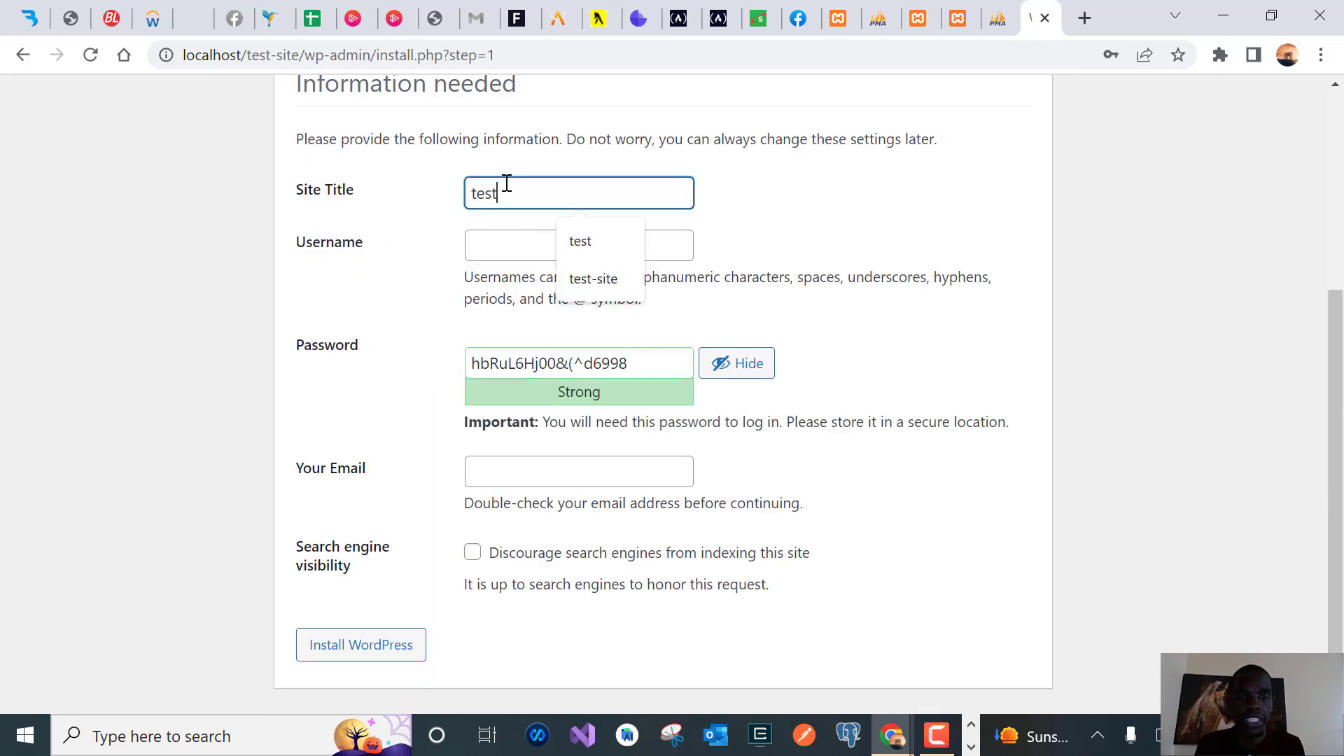
pyautogui.click(501, 244)
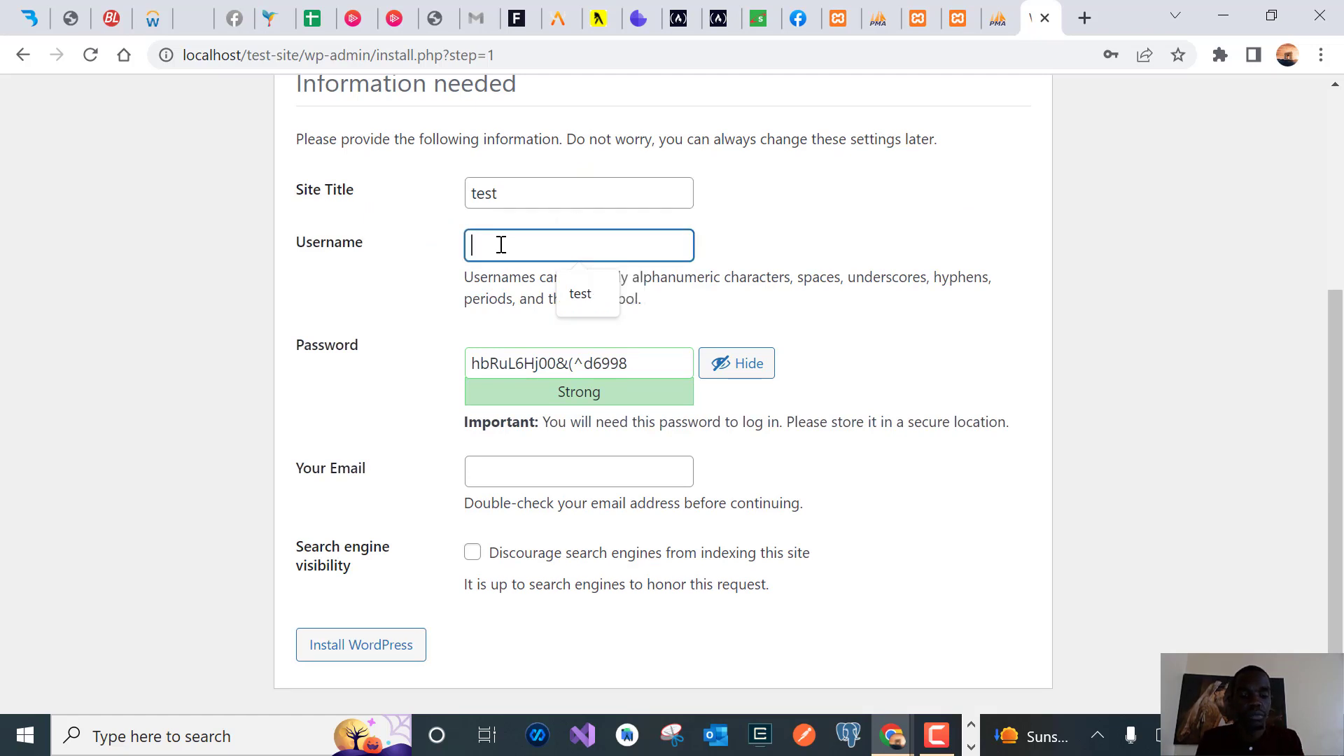
pyautogui.write('test')
# Replace the generated password with a custom one, enter the admin e-mail, and install WordPress
pyautogui.tripleClick(507, 358)
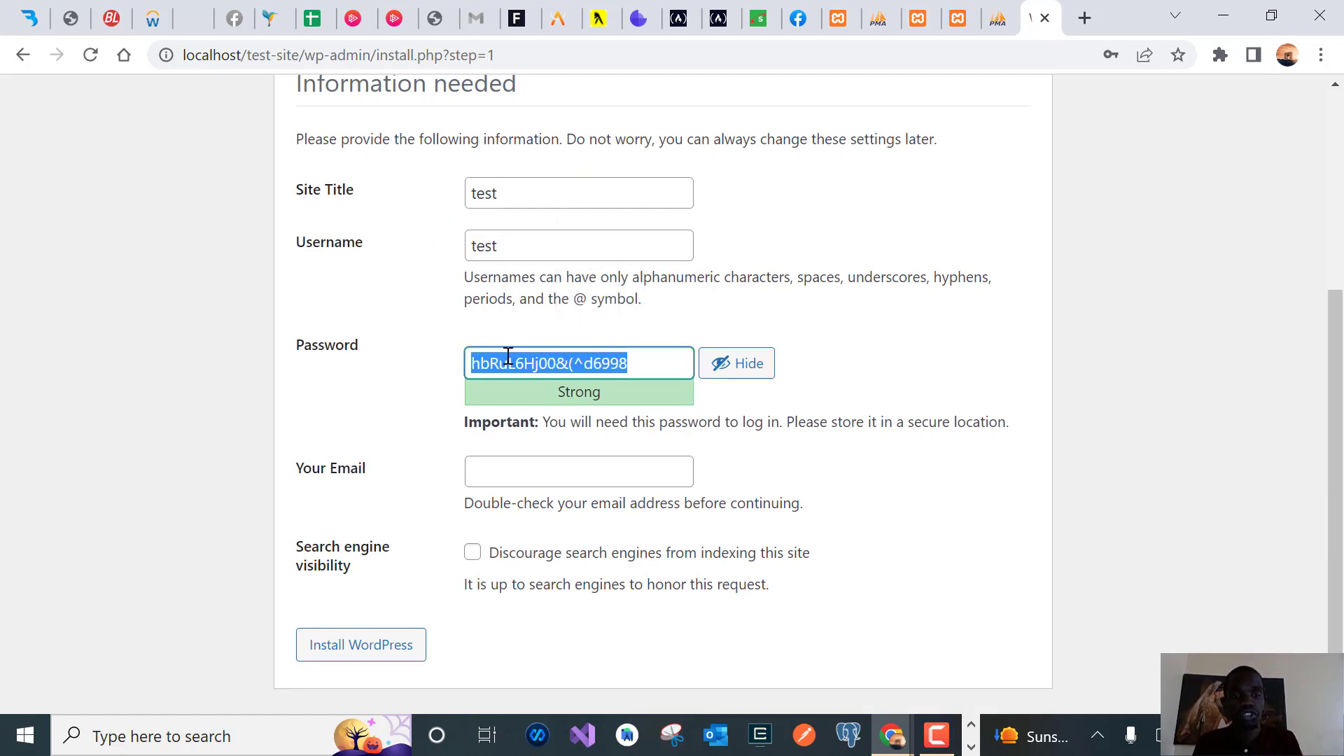
pyautogui.write('Test')
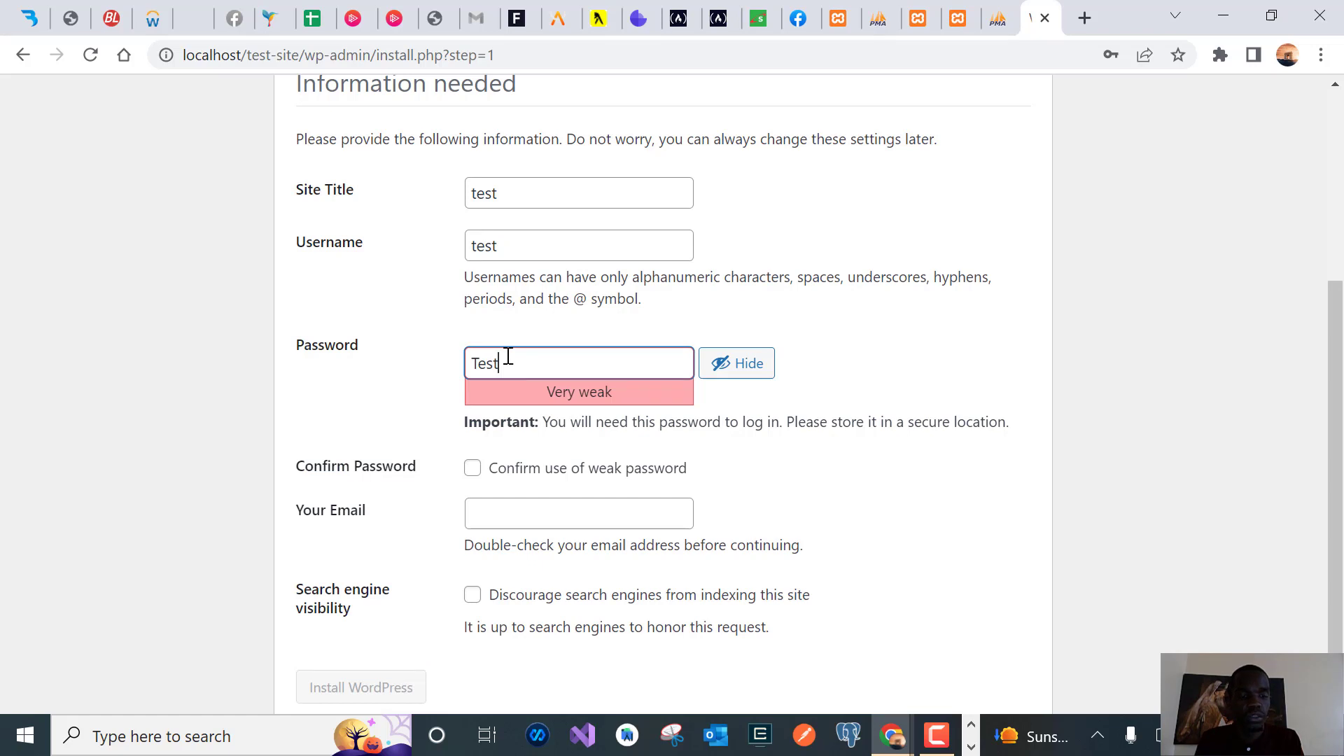
pyautogui.write('12345')
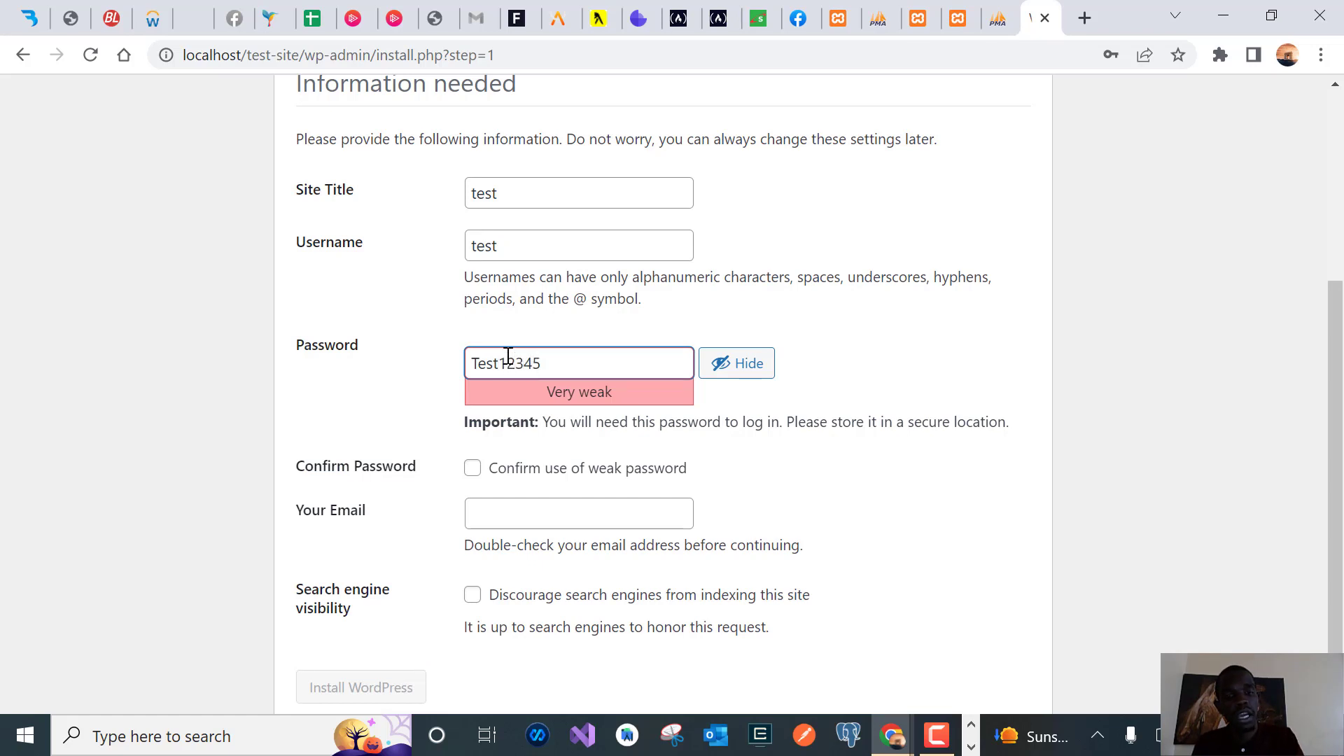
pyautogui.write('@@@')
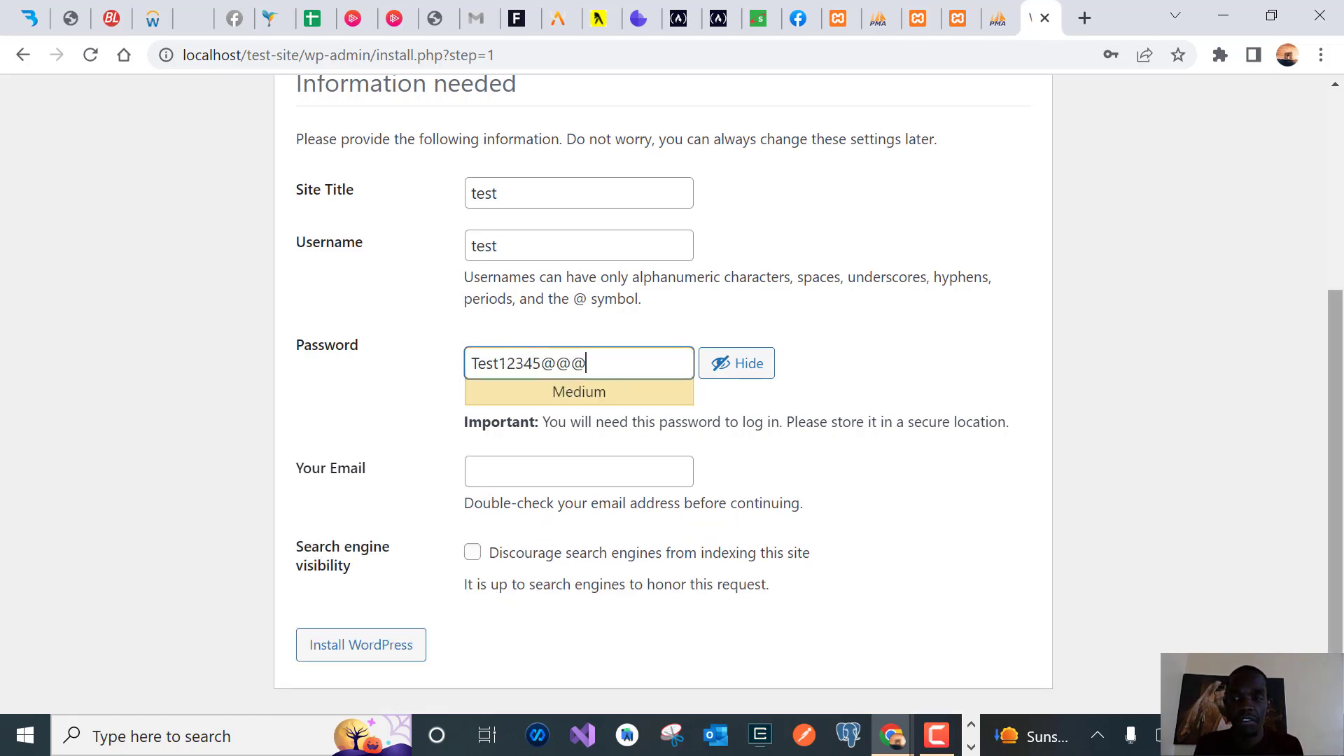
pyautogui.click(482, 474)
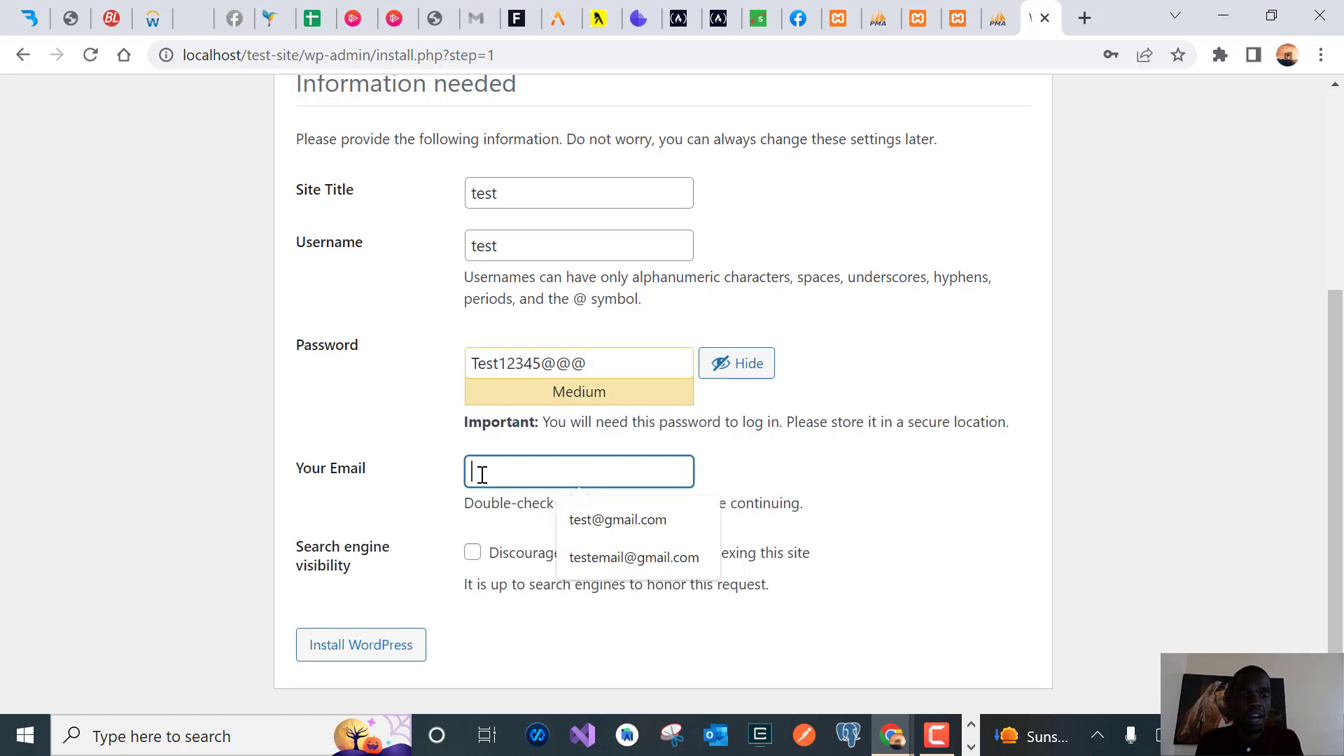
pyautogui.write('test@')
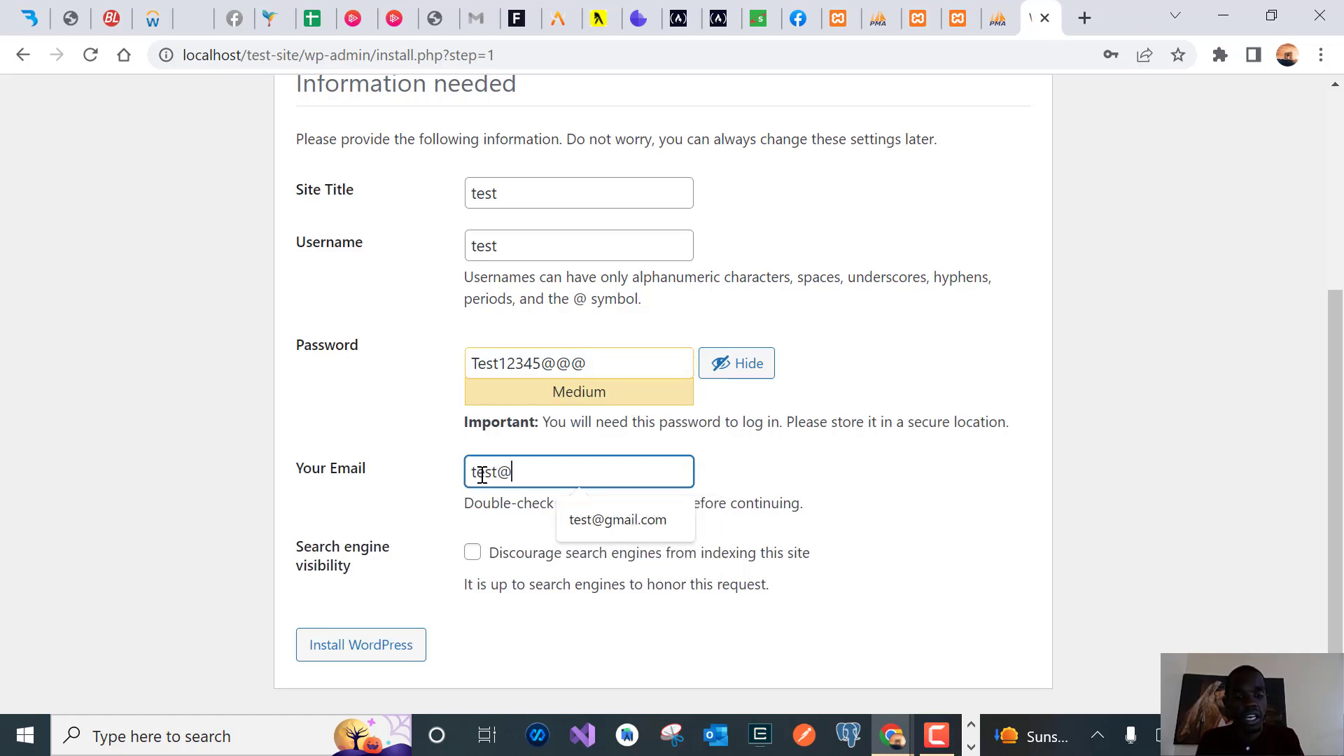
pyautogui.write('gmail.com')
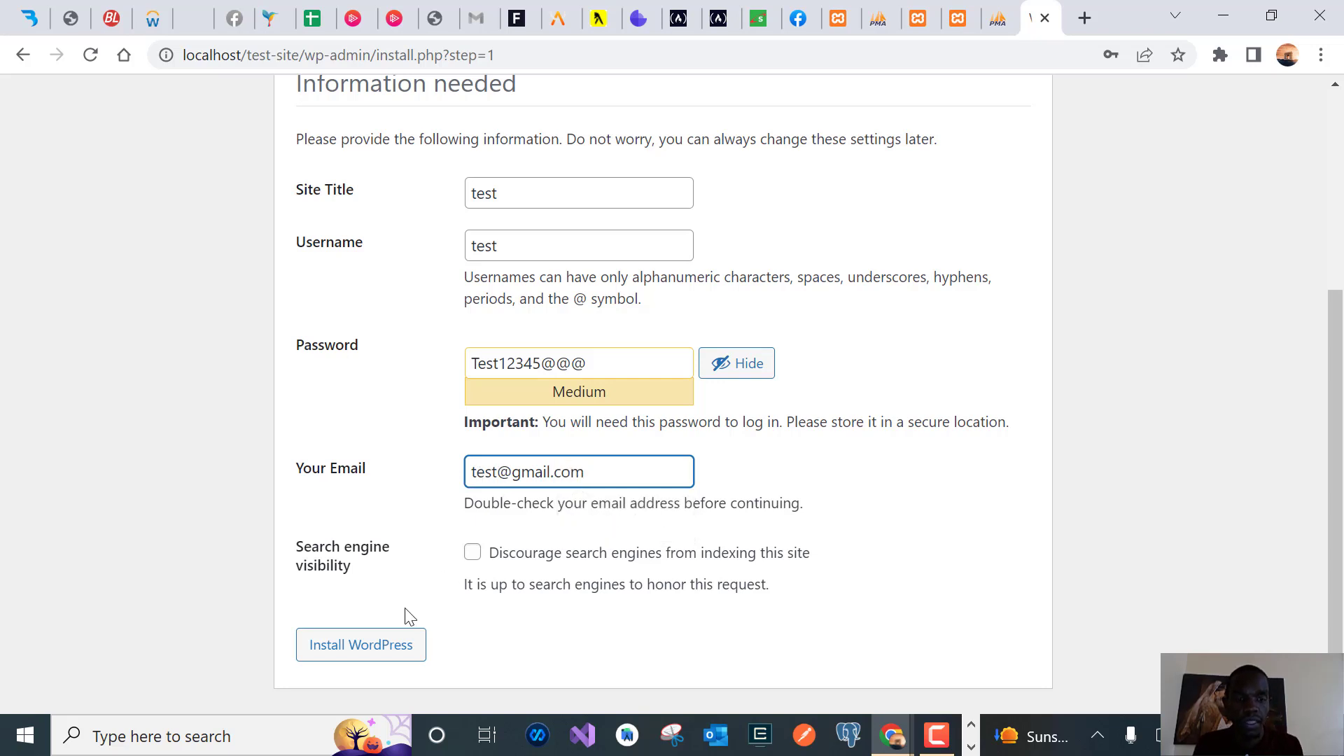
pyautogui.click(371, 658)
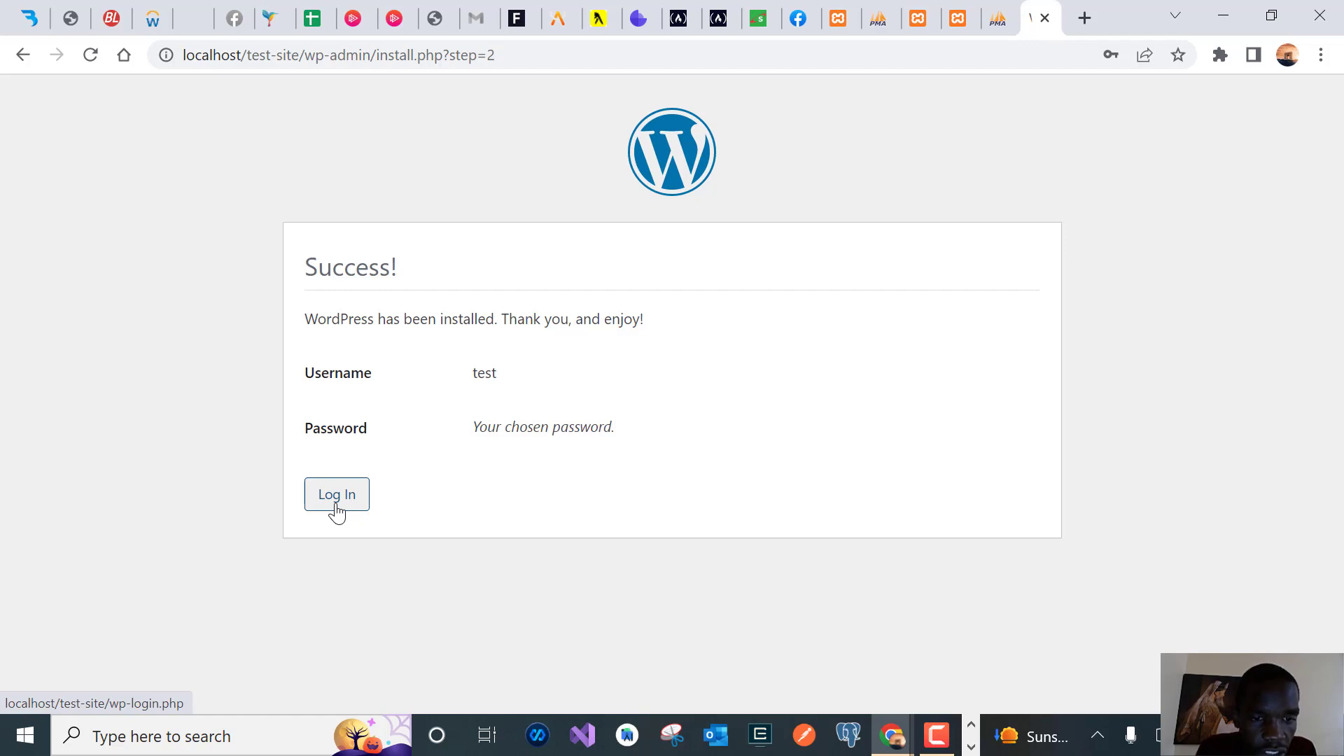
# Go to the login page and fill the username with the saved admin e-mail
pyautogui.click(336, 504)
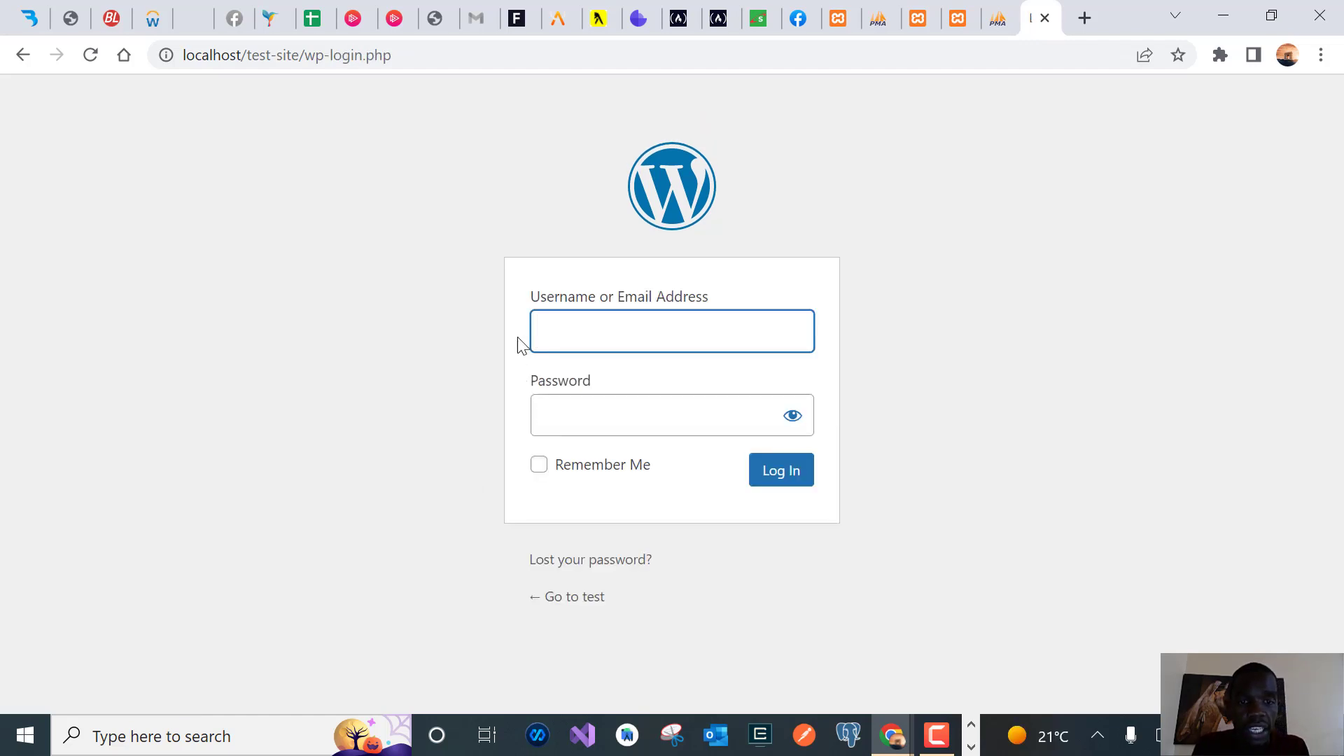
pyautogui.click(564, 340)
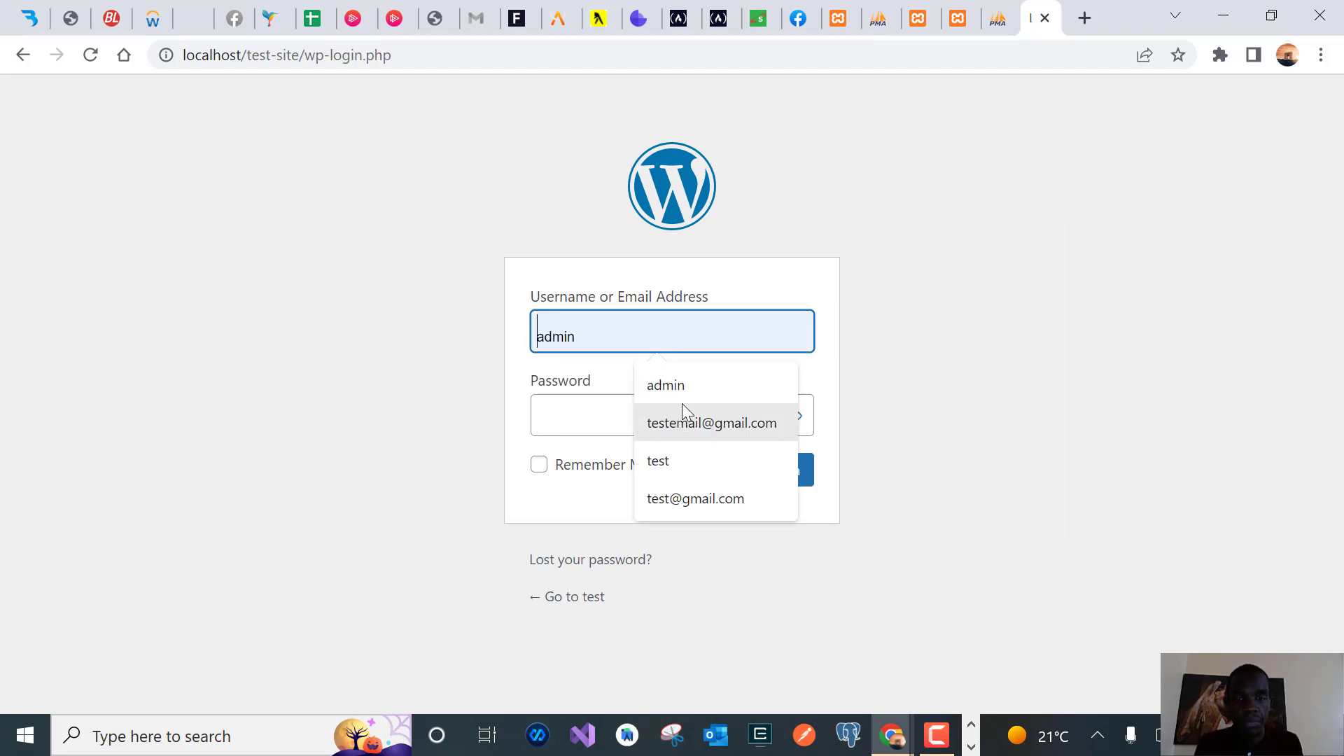
pyautogui.click(670, 505)
# Enter the account password, verify it with the eye toggle, and log in
pyautogui.click(587, 407)
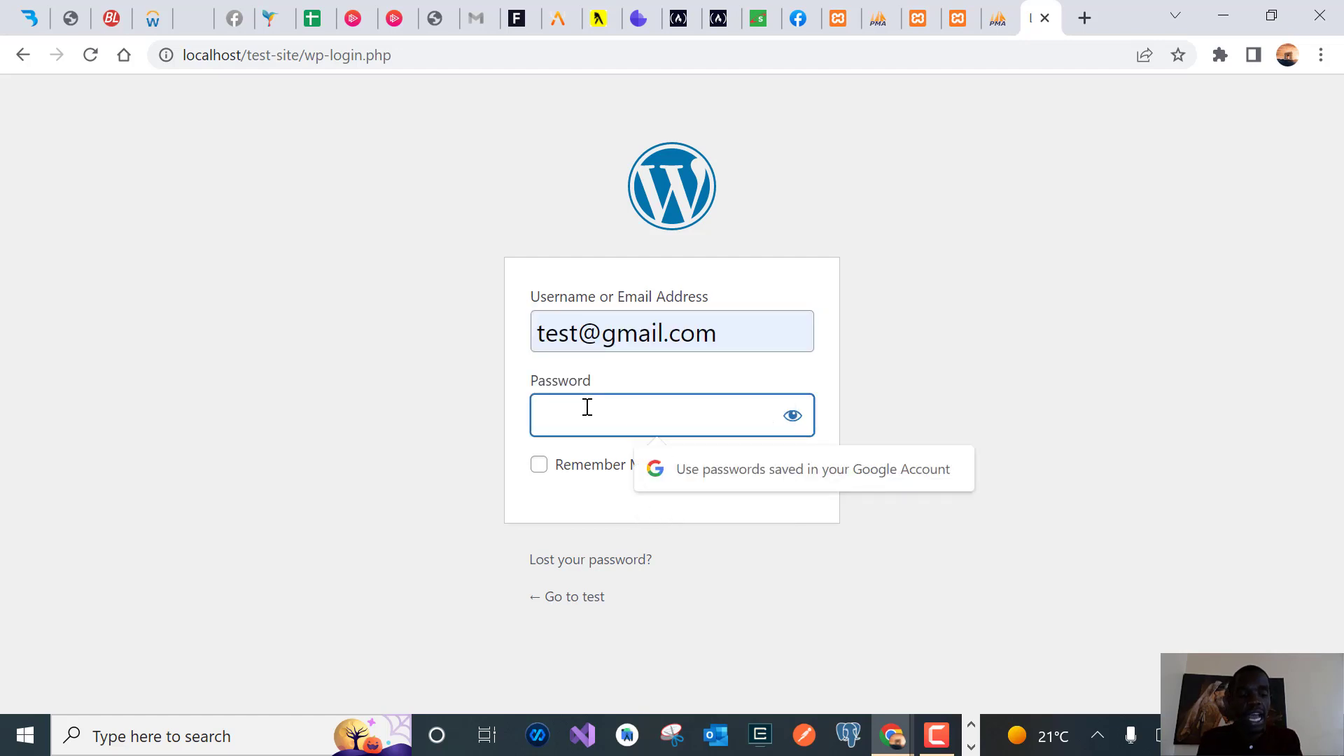
pyautogui.write('test')
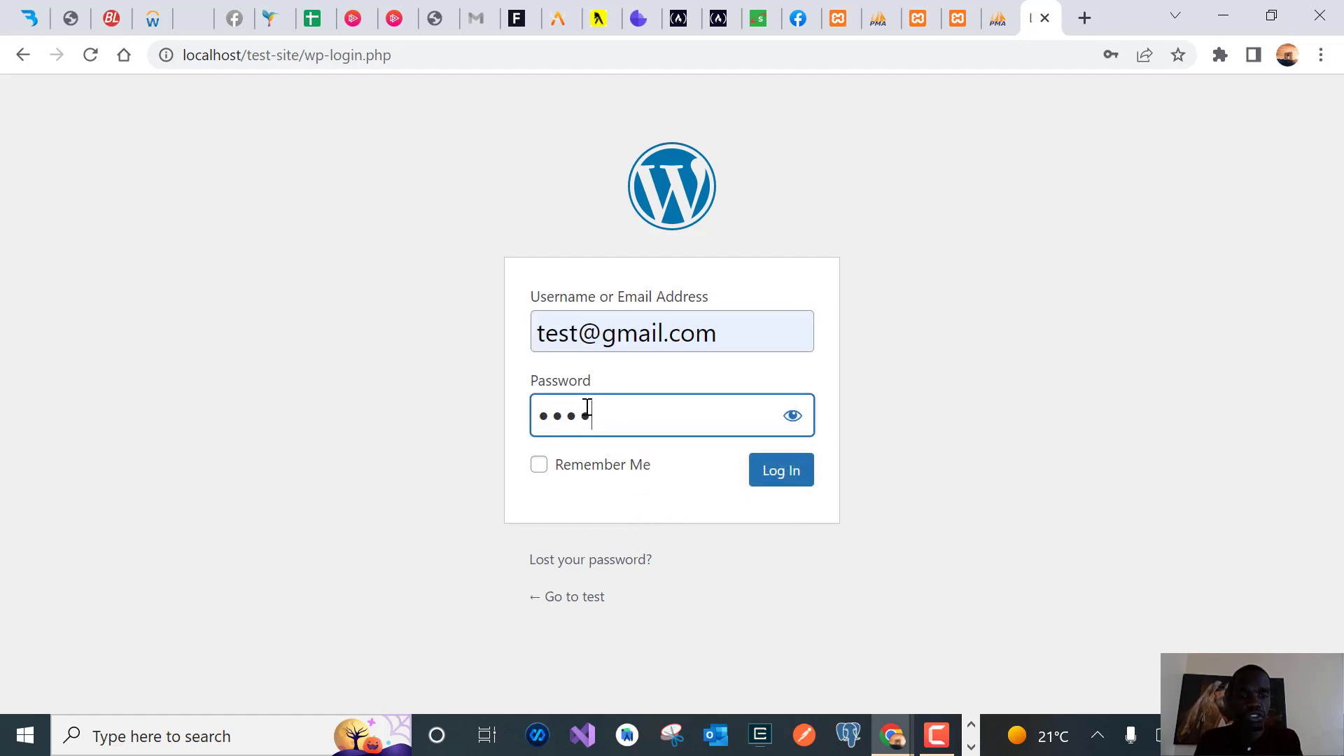
pyautogui.write('1234')
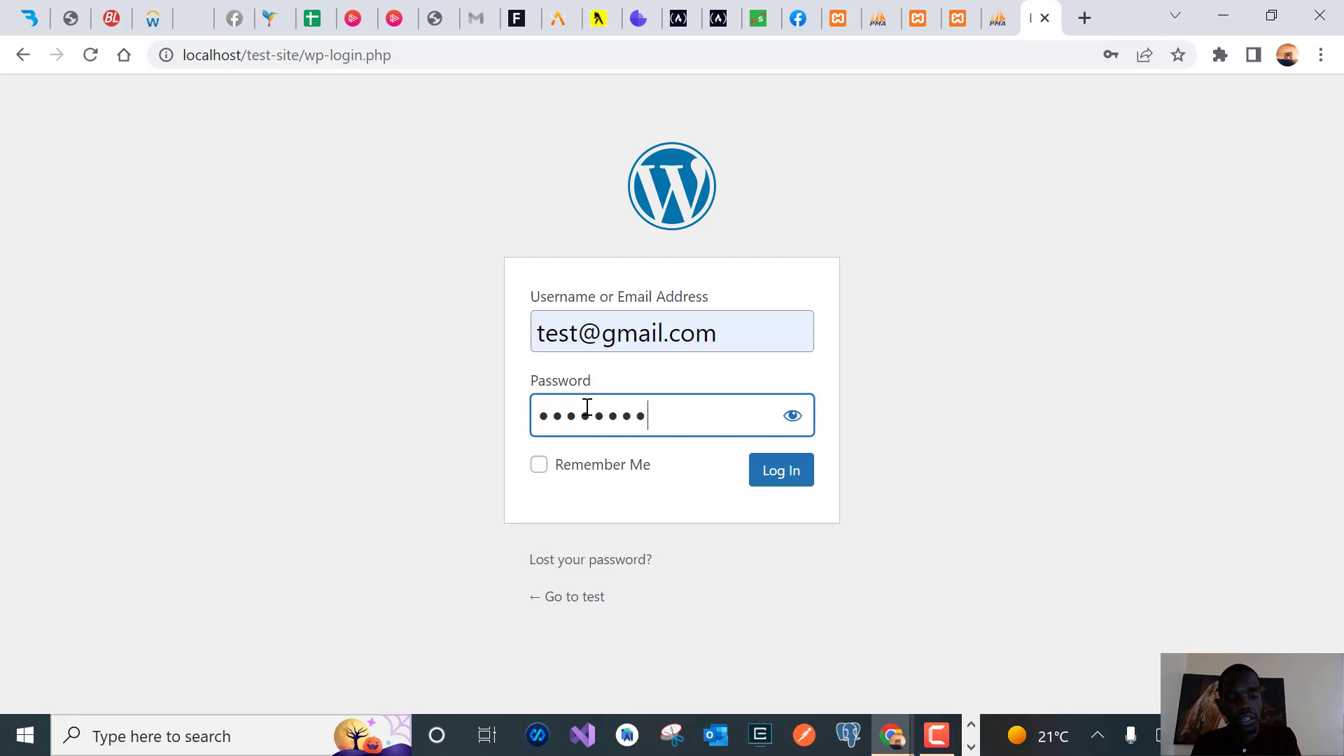
pyautogui.write('567')
pyautogui.click(800, 420)
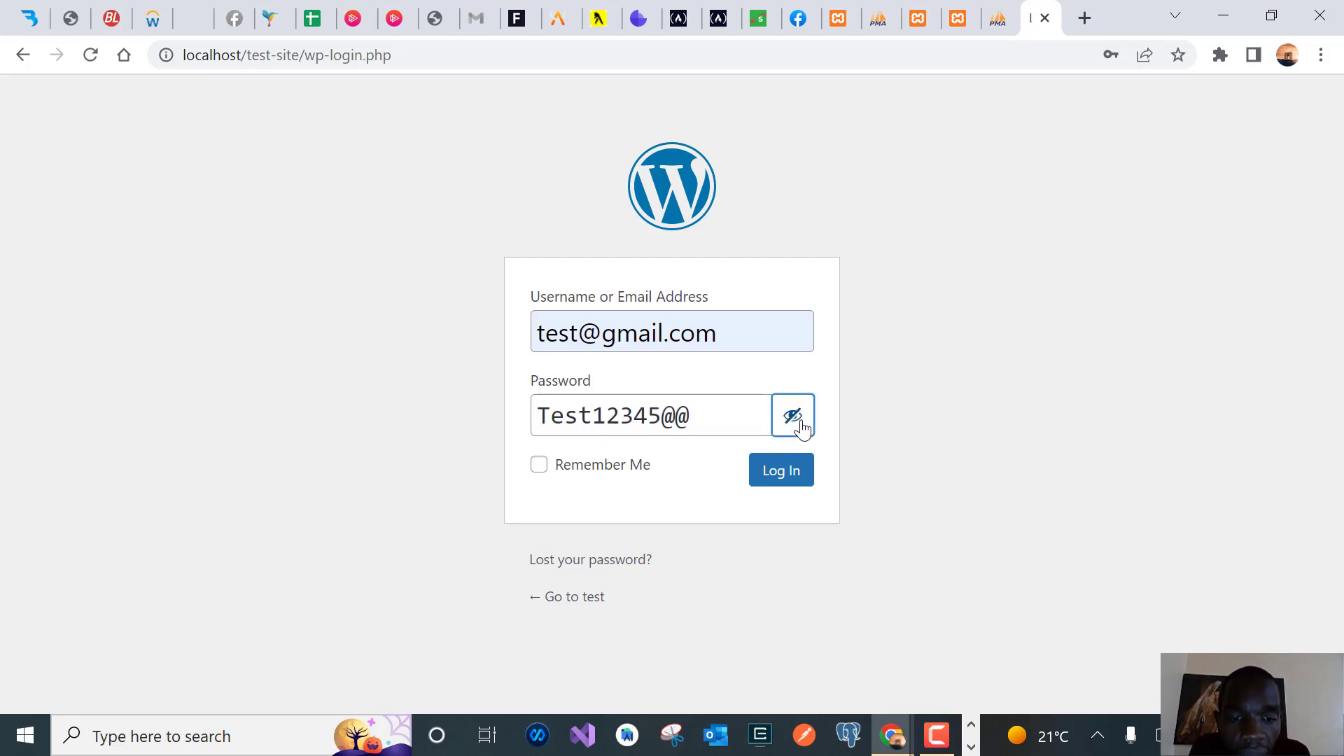
pyautogui.click(801, 423)
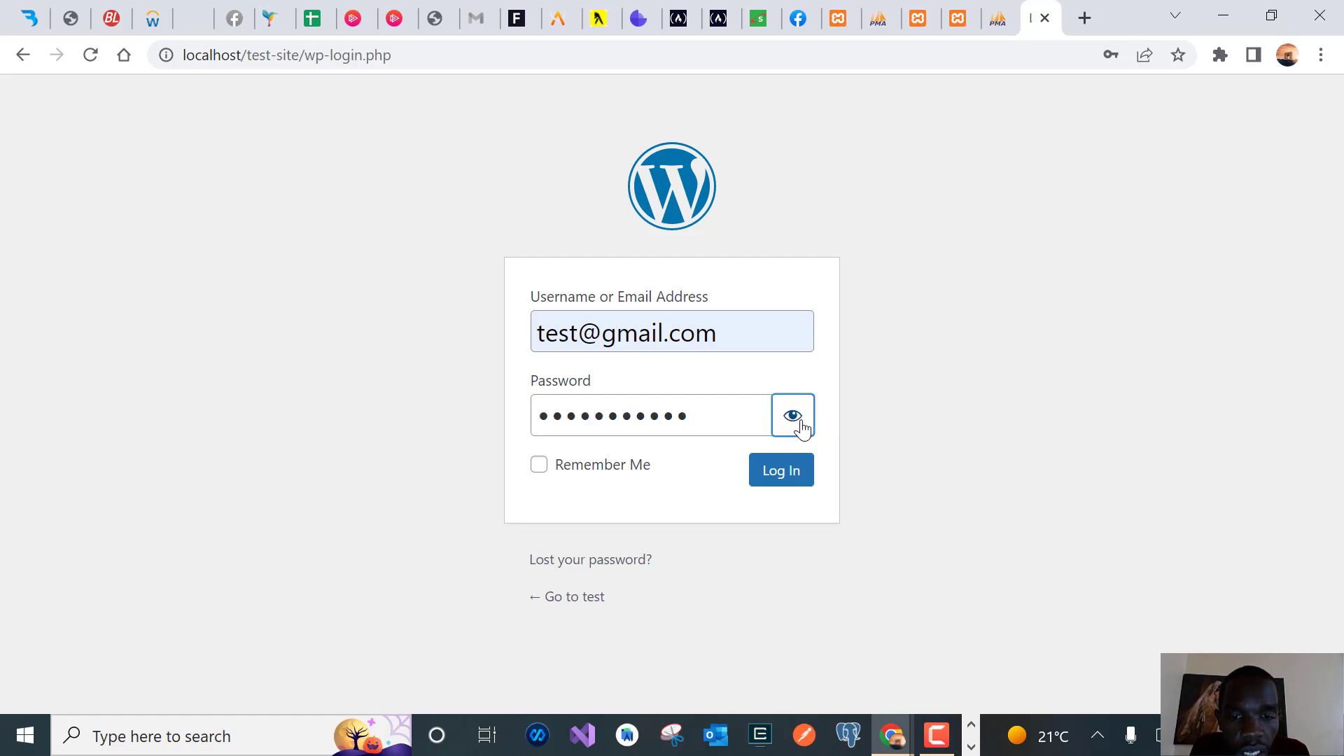
pyautogui.click(774, 486)
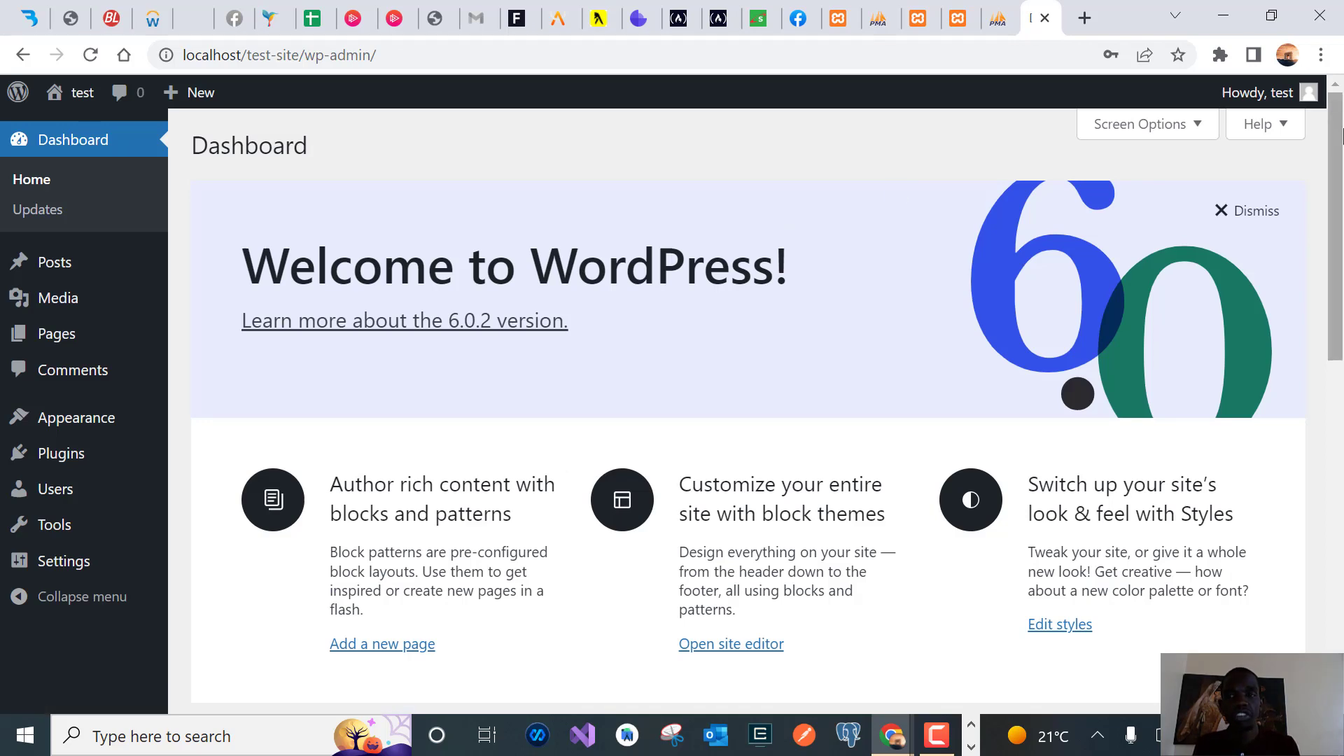
pyautogui.moveTo(1337, 205)
pyautogui.mouseDown()
pyautogui.moveTo(1335, 546)
pyautogui.moveTo(1342, 197)
pyautogui.mouseUp()
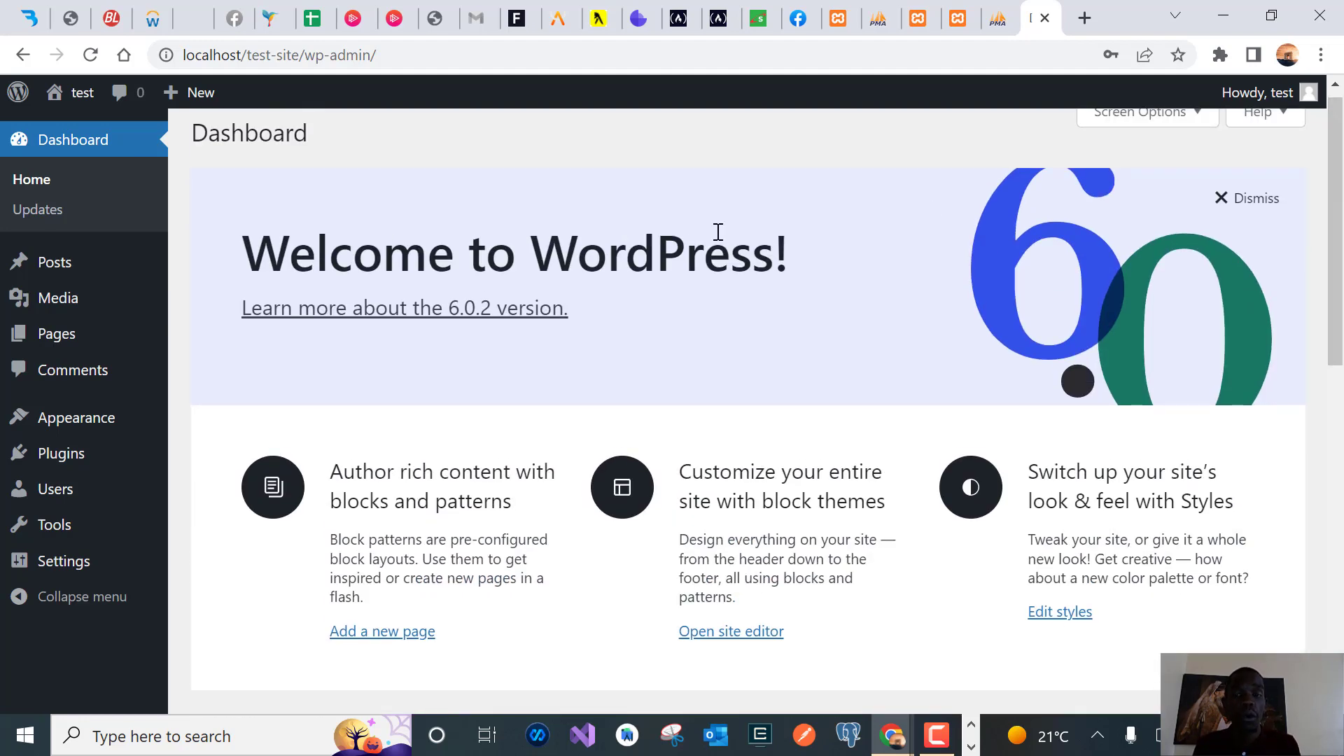